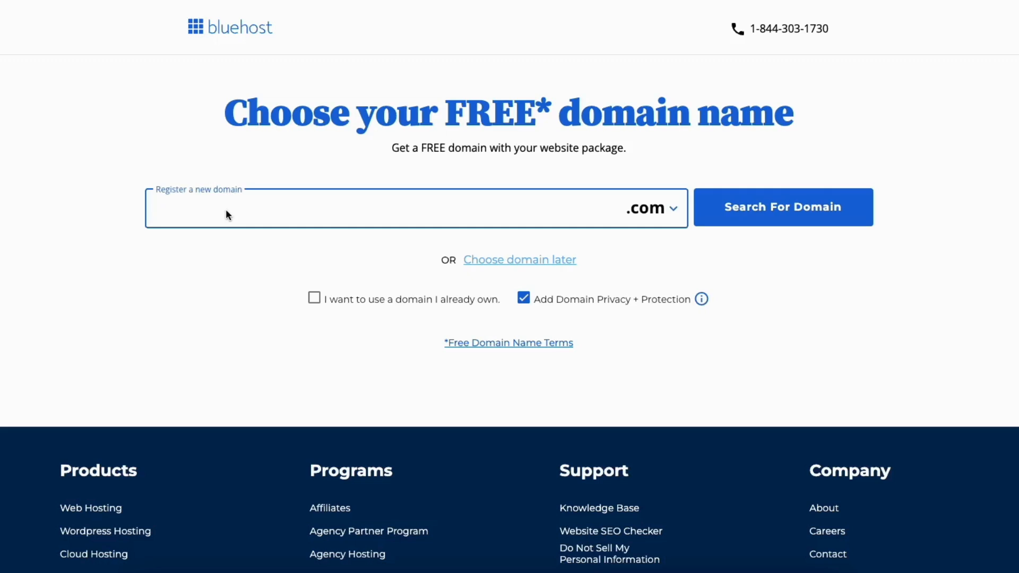
Step: Check the available domain extensions and the option for using an already owned domain
left_click(661, 214)
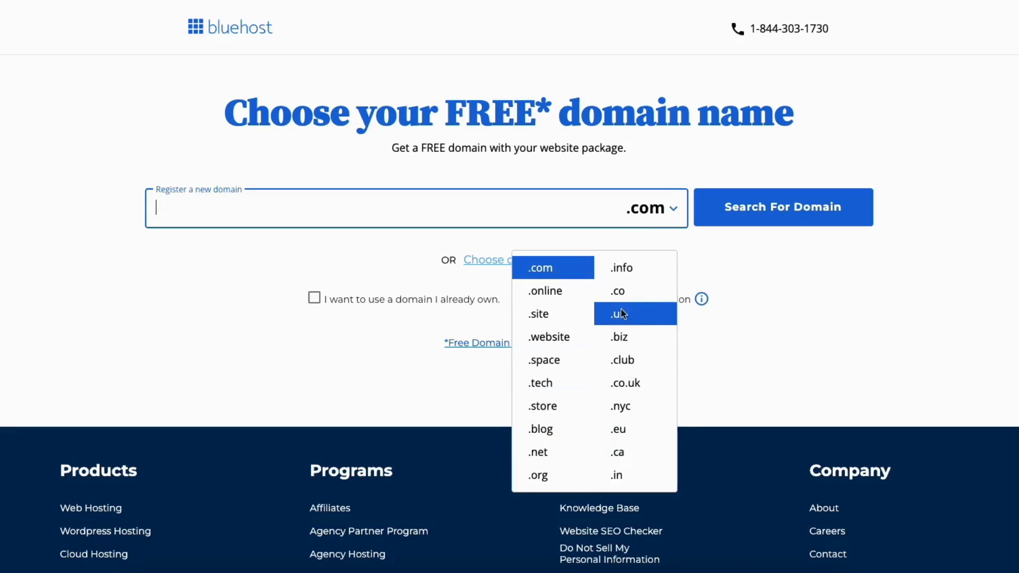
left_click(428, 255)
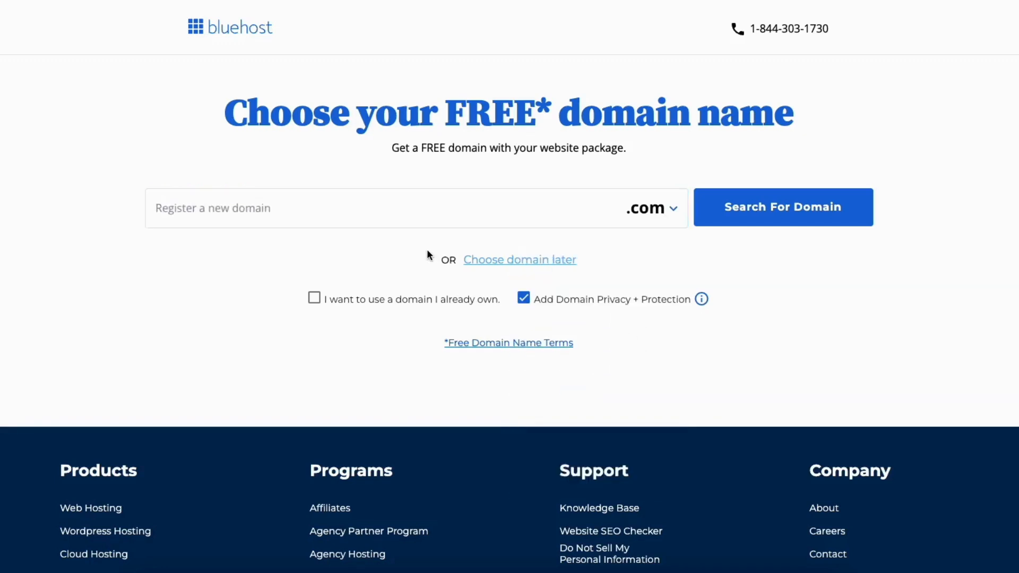
left_click(313, 297)
left_click(236, 233)
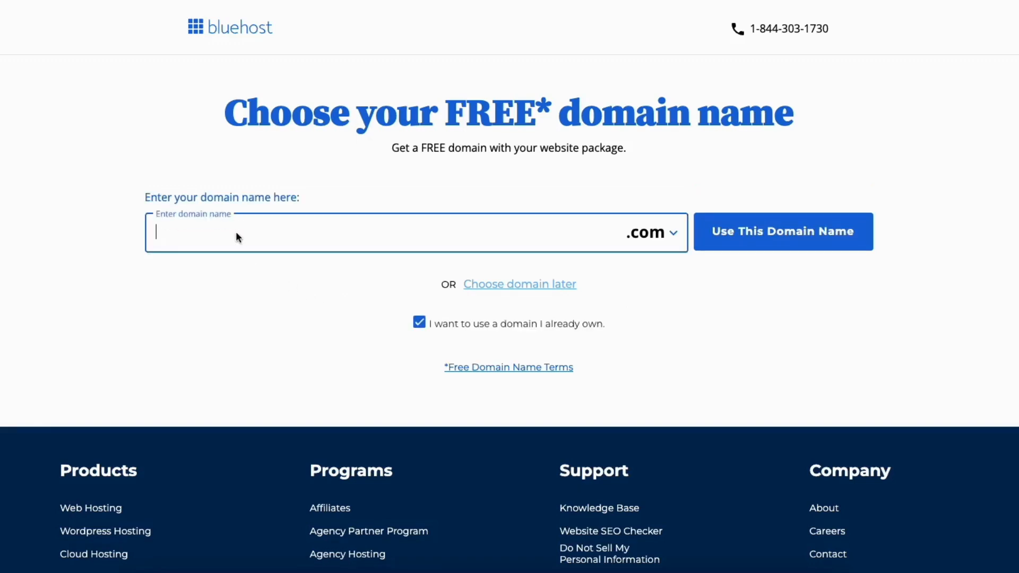
left_click(421, 322)
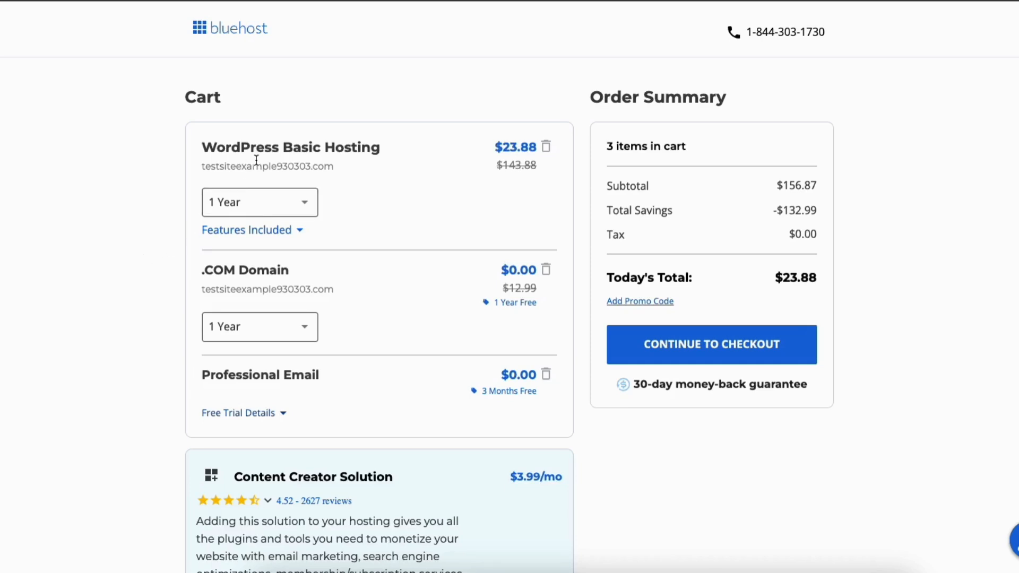
Step: Keep the WordPress Basic Hosting term at 1 Year and continue to checkout
left_click(280, 199)
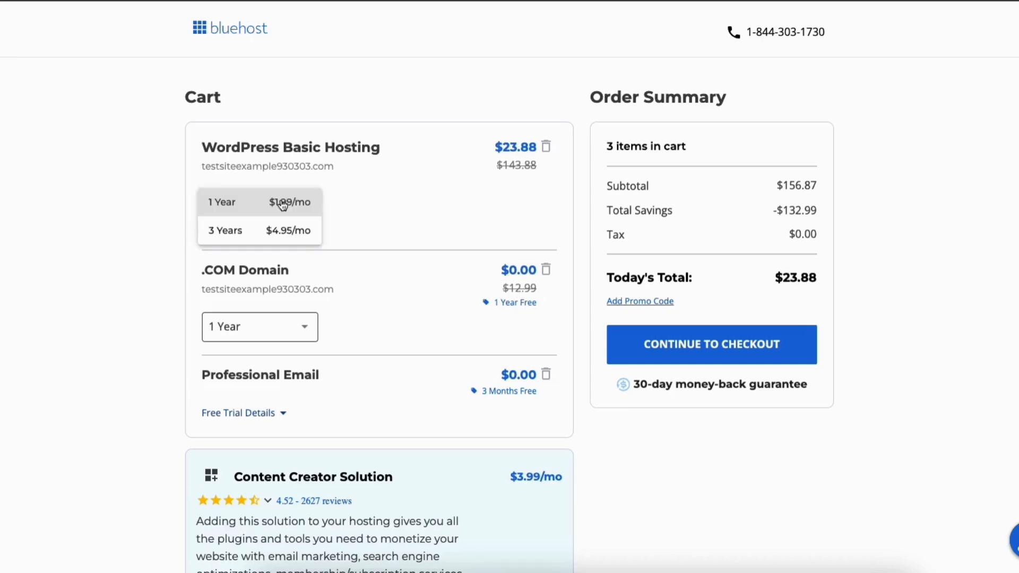
left_click(250, 210)
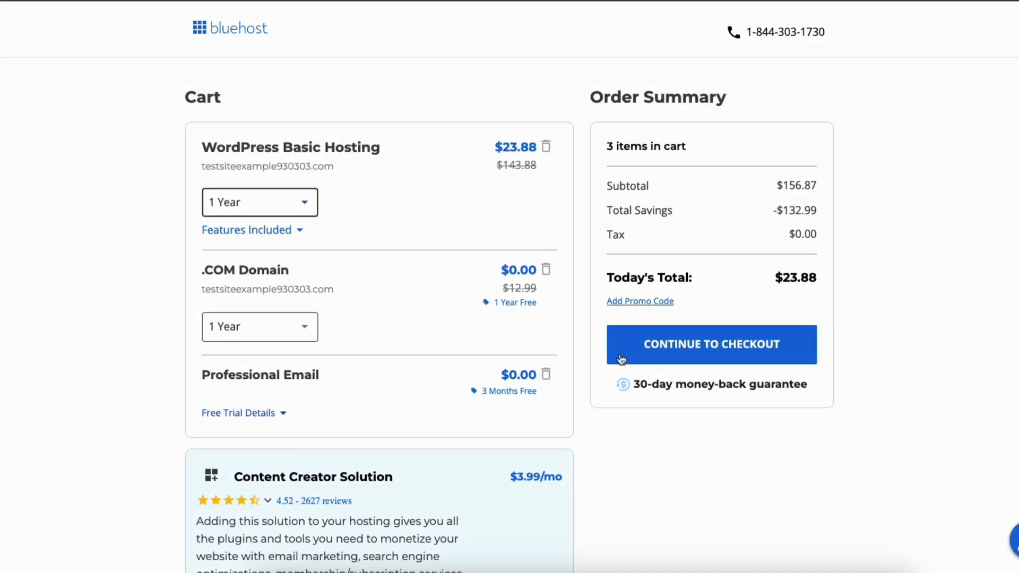
left_click(656, 348)
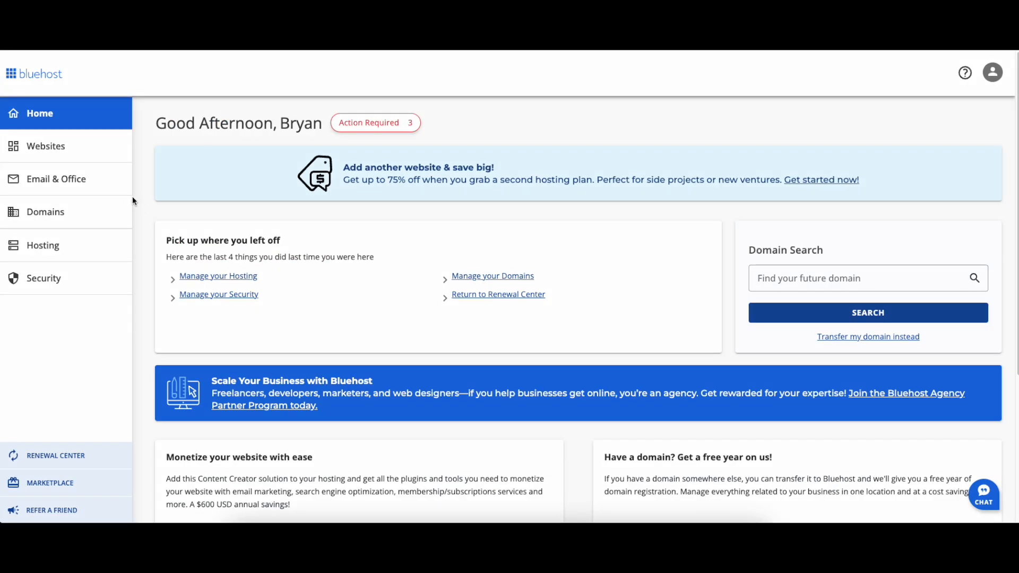
Step: Open the Demo Website's settings from the list of websites and review its overview
left_click(44, 148)
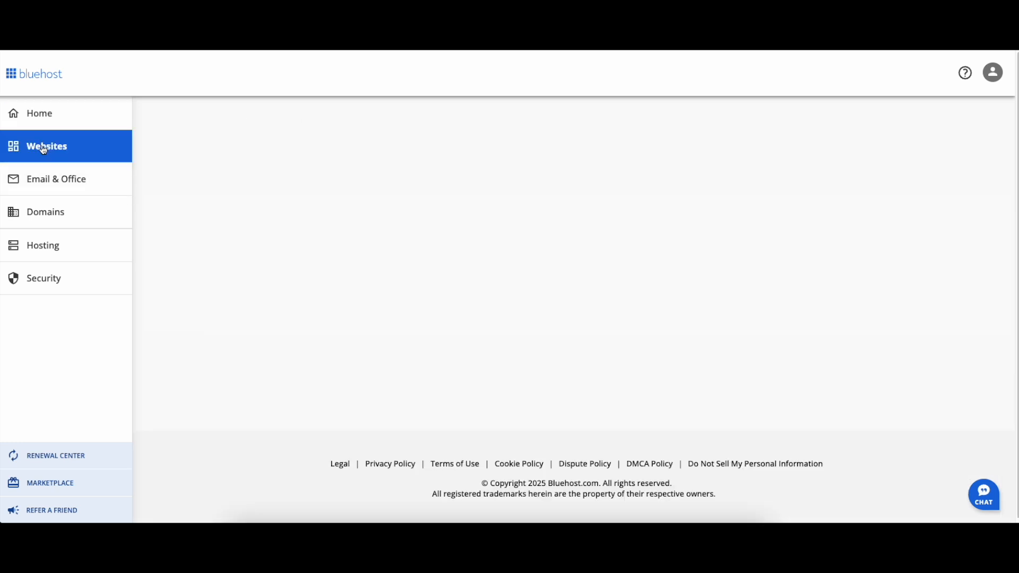
left_click(291, 406)
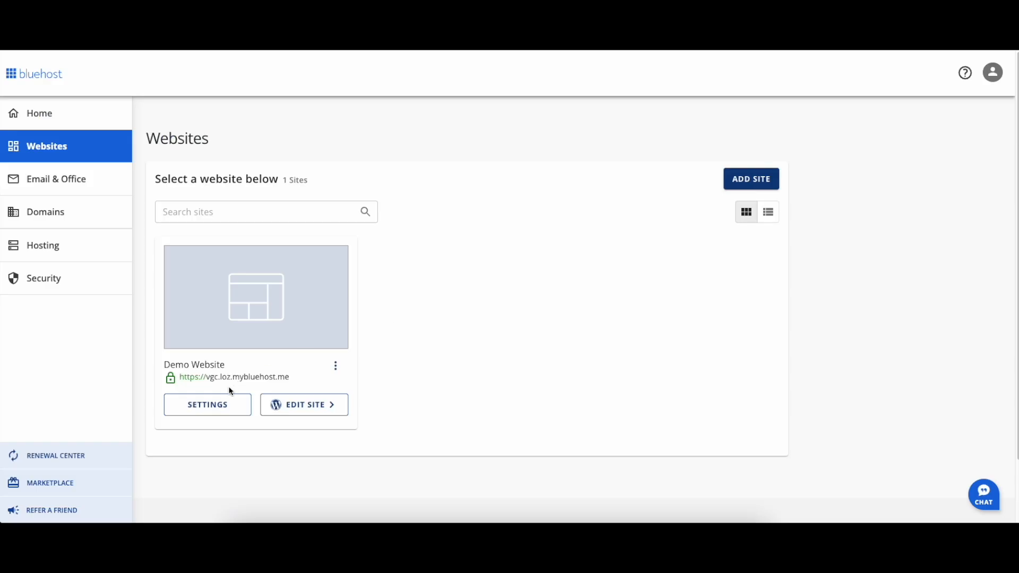
left_click(207, 407)
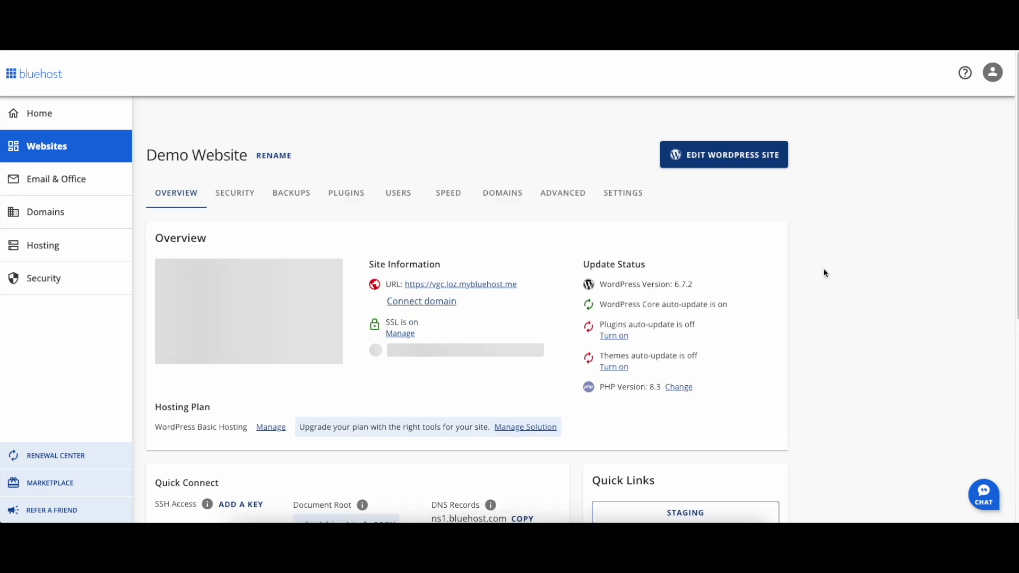
scroll(476, 300, "down", 4)
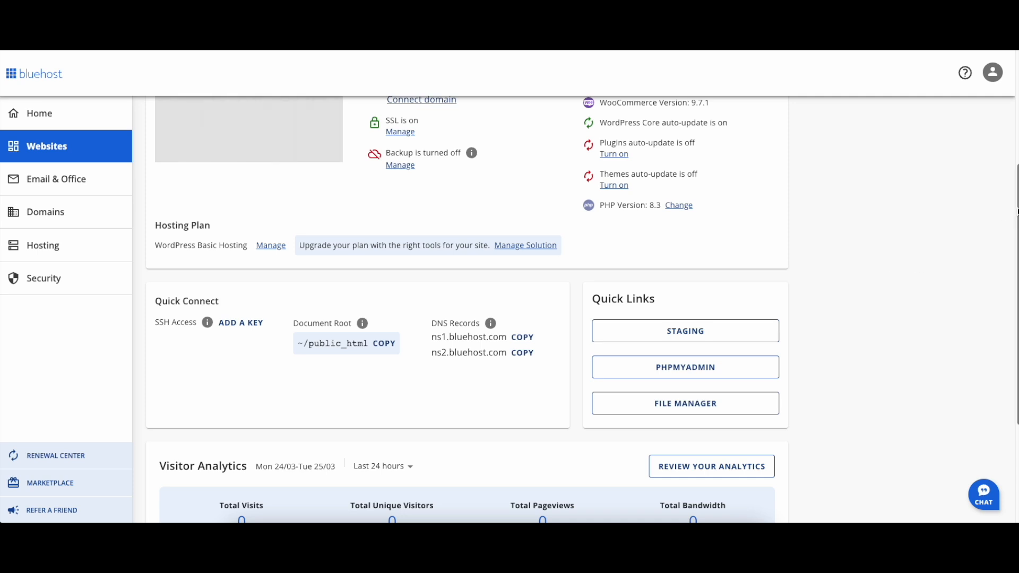
scroll(1009, 239, "up", 4)
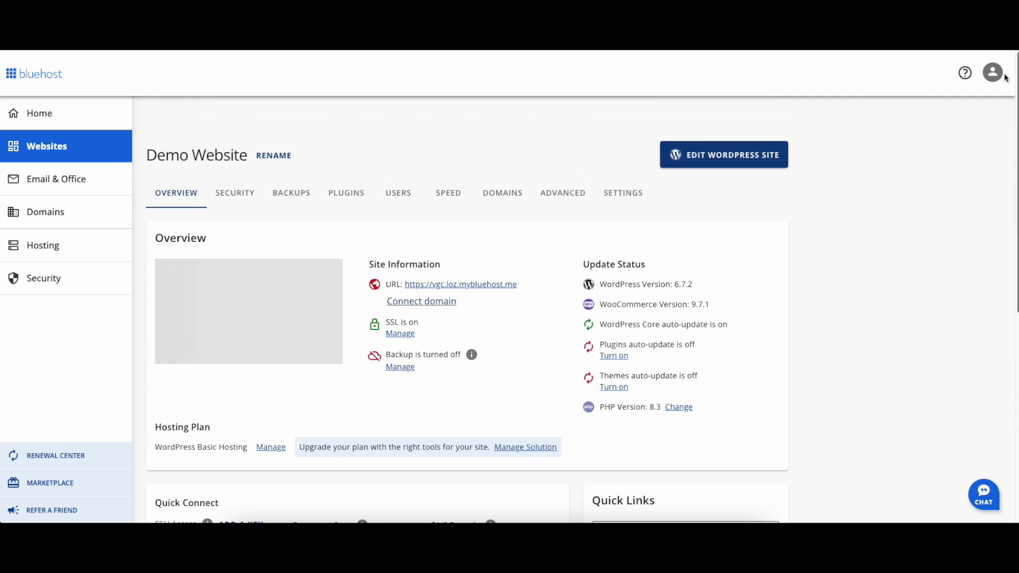
Step: Open the Demo Website in WordPress and go to its General settings
left_click(705, 160)
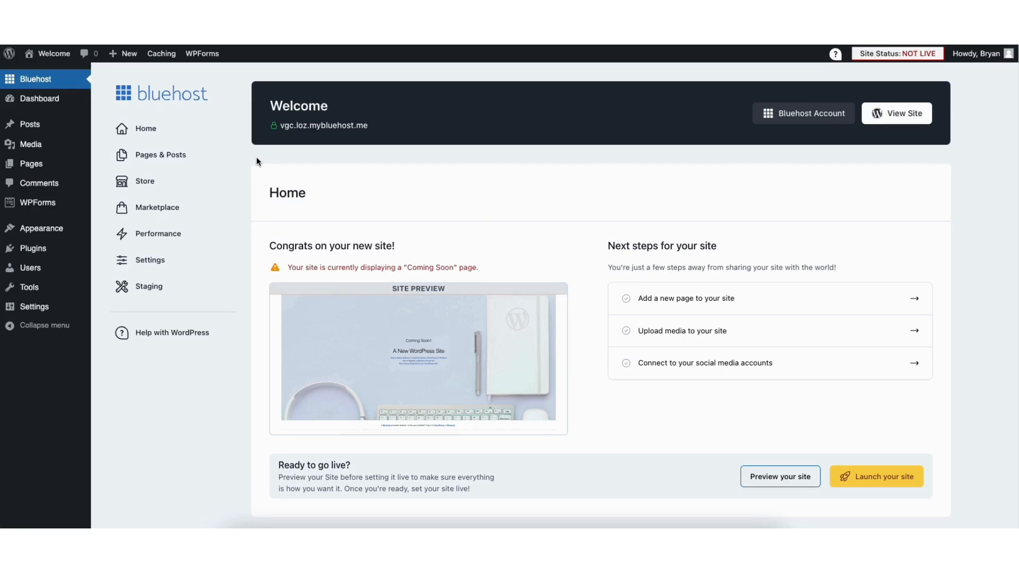
mouse_move(34, 311)
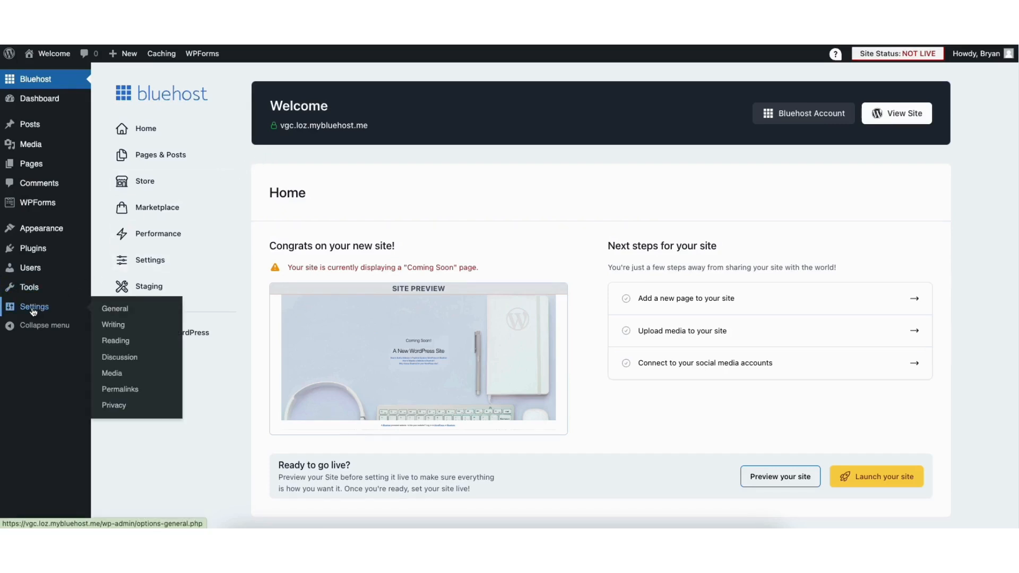
left_click(115, 308)
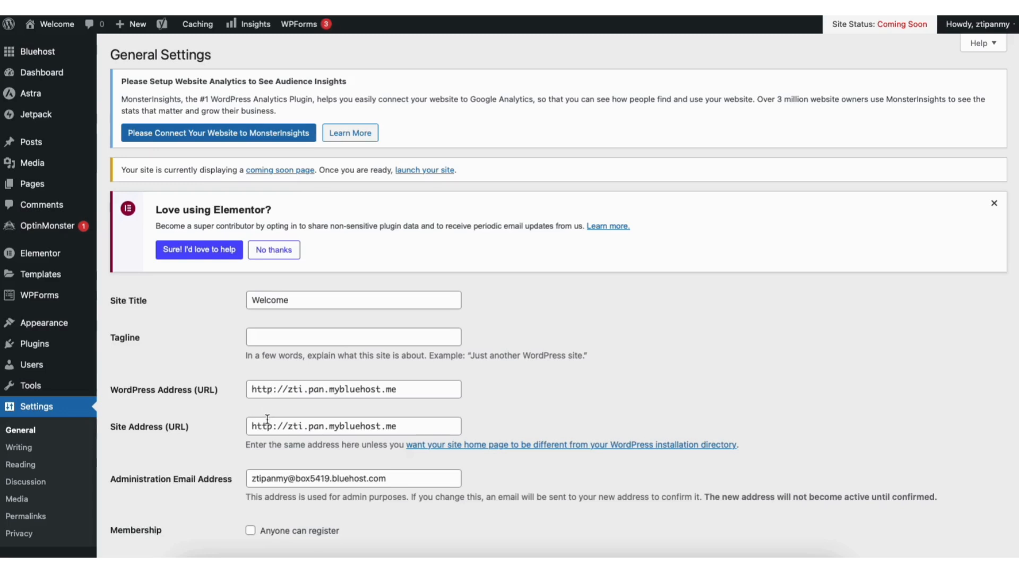
left_click(272, 391)
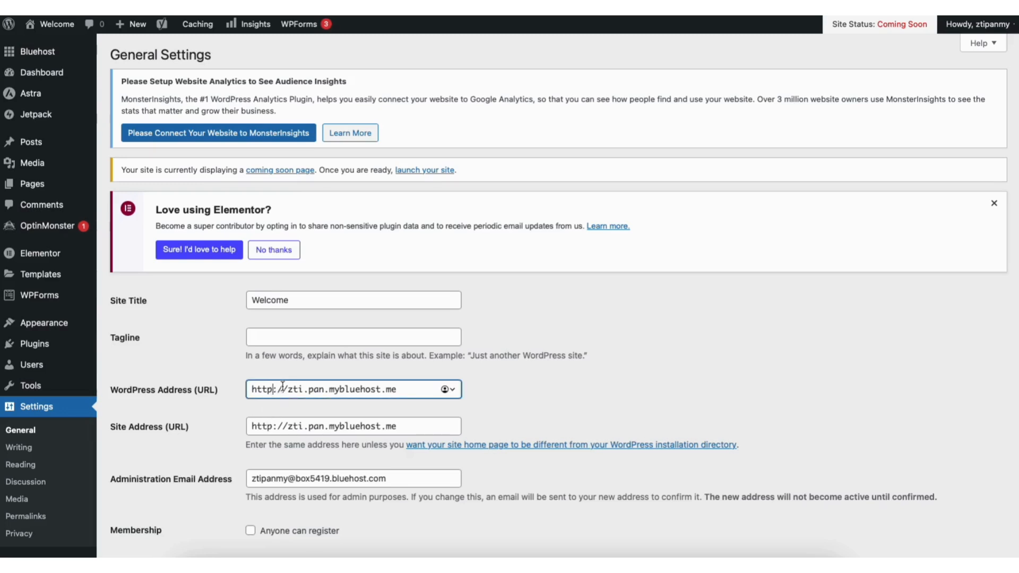
type("s")
left_click(276, 425)
type("s")
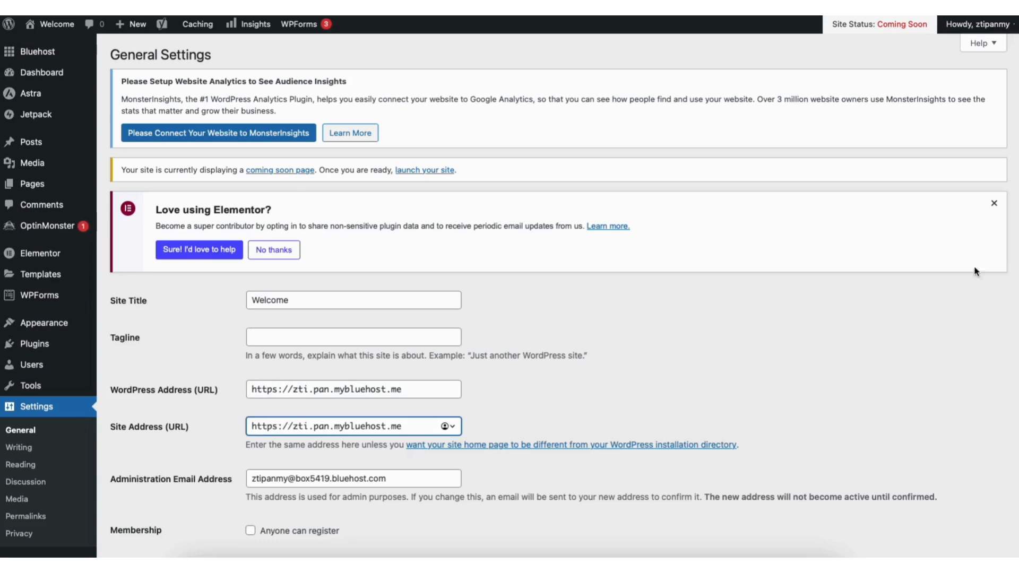
scroll(1005, 478, "down", 10)
scroll(1005, 478, "down", 3)
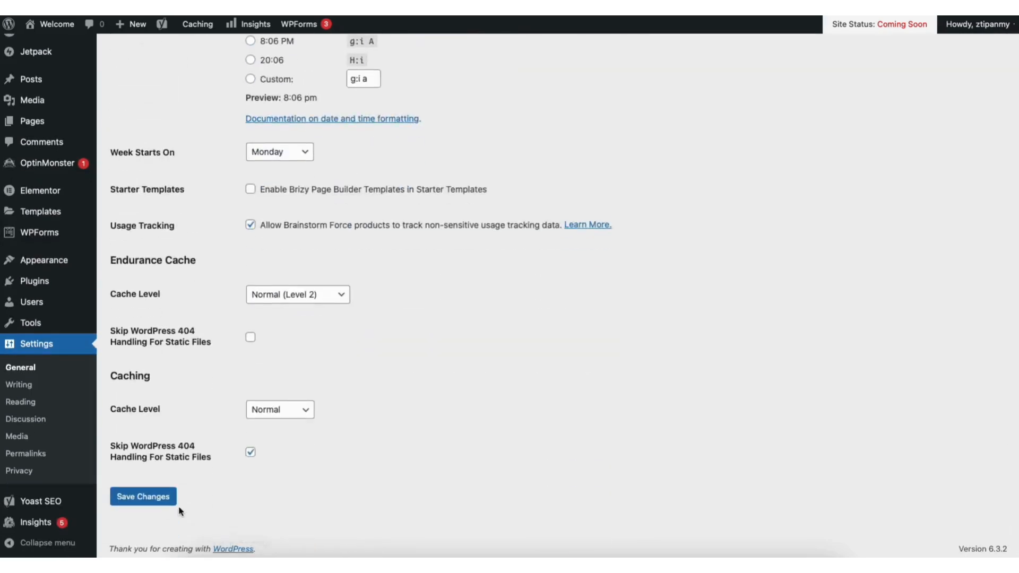
left_click(158, 488)
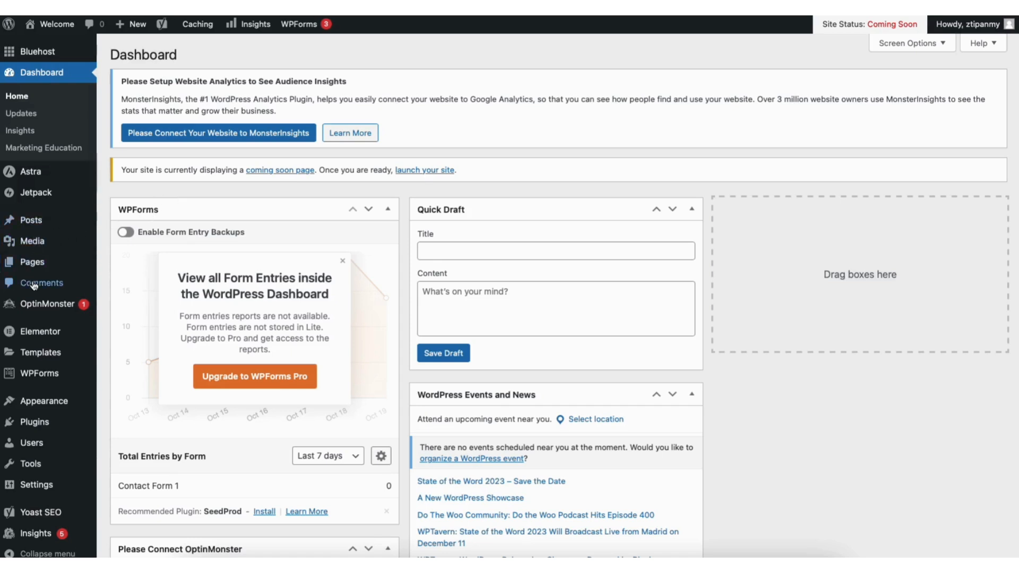
Step: Open the installed themes and start adding a new theme
mouse_move(45, 405)
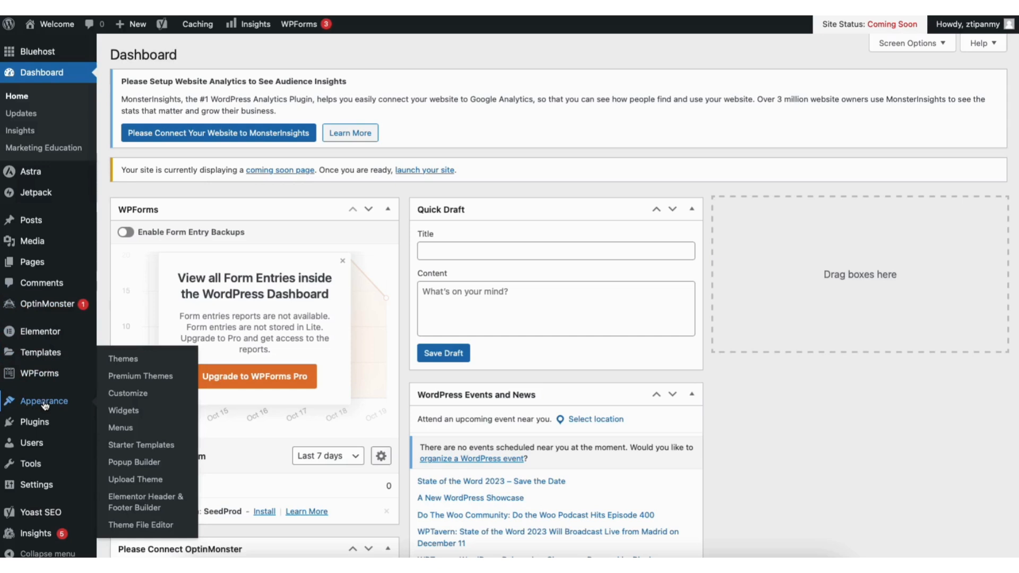
left_click(127, 360)
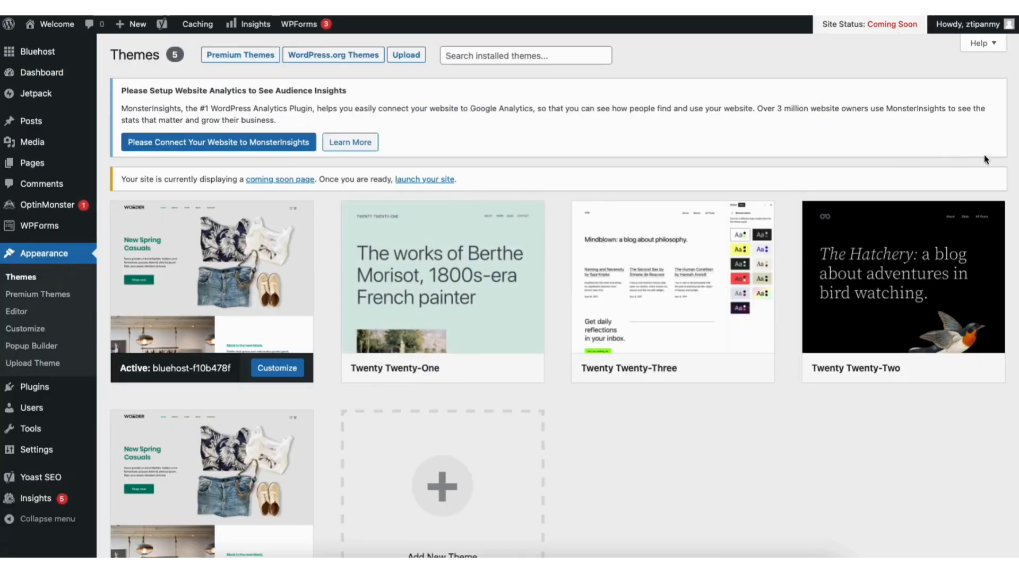
scroll(735, 289, "down", 1)
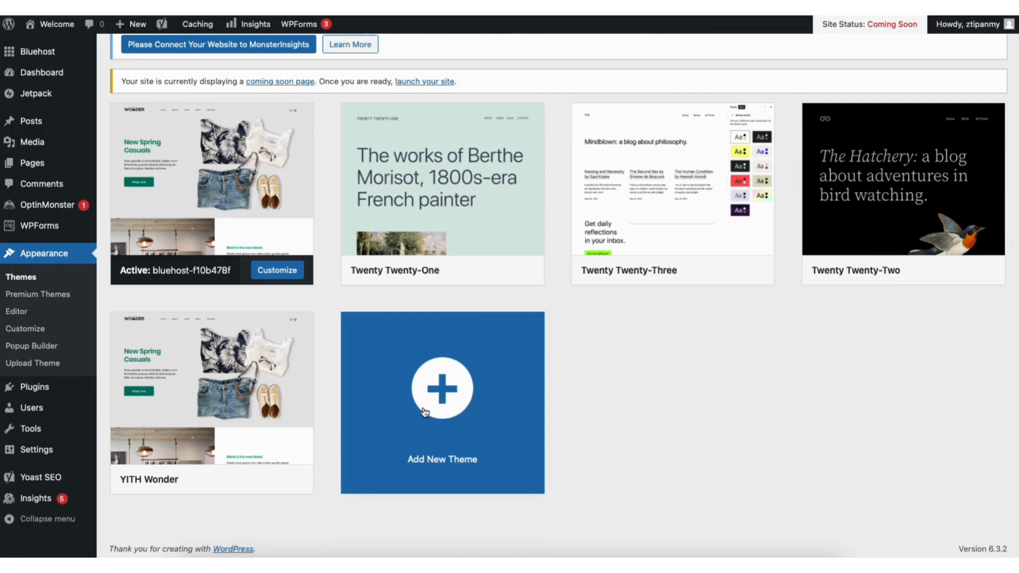
left_click(425, 412)
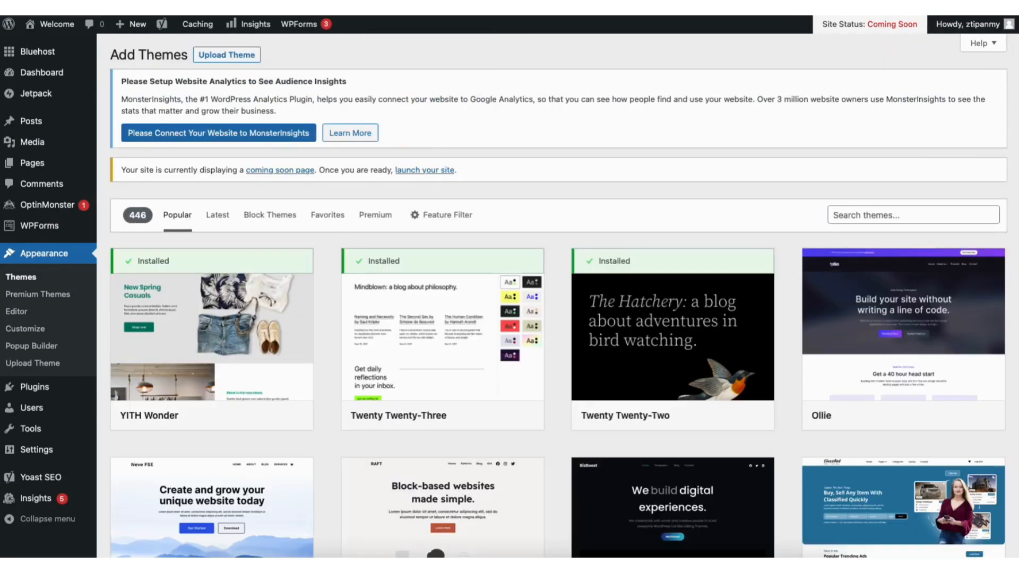
Step: Browse the popular WordPress themes and the Elementor starter template gallery
scroll(558, 298, "down", 9)
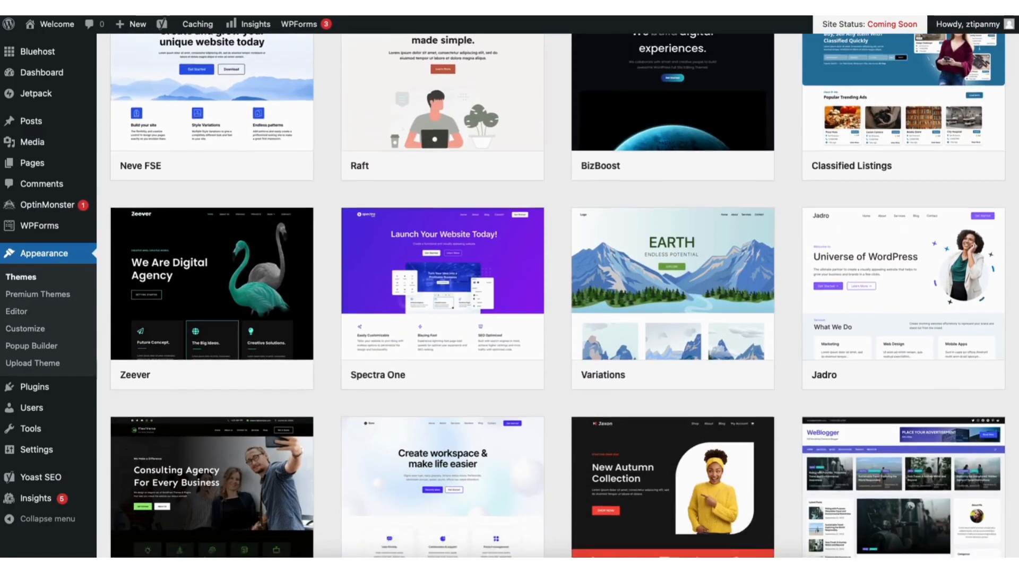
scroll(558, 297, "down", 10)
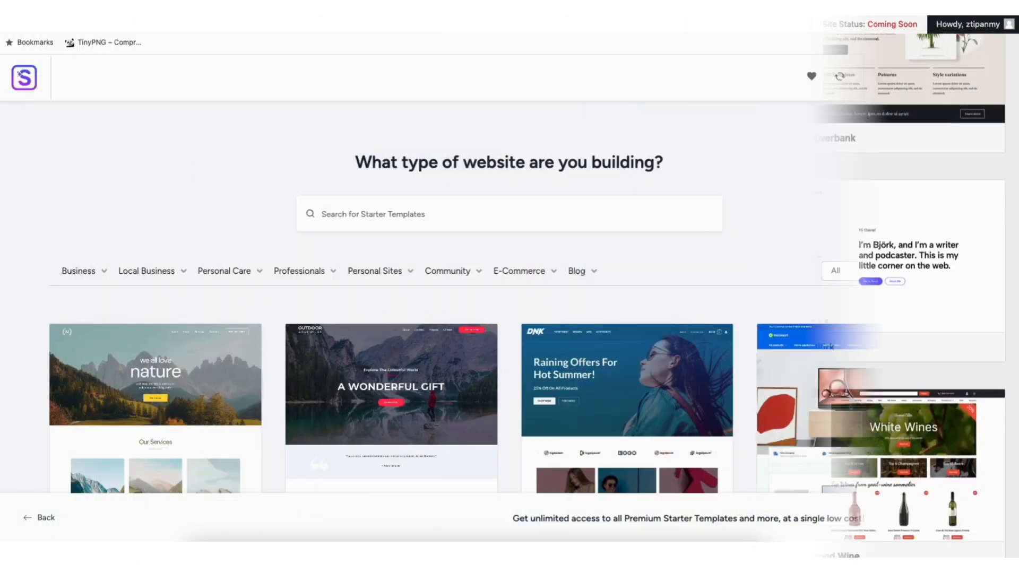
scroll(509, 298, "down", 4)
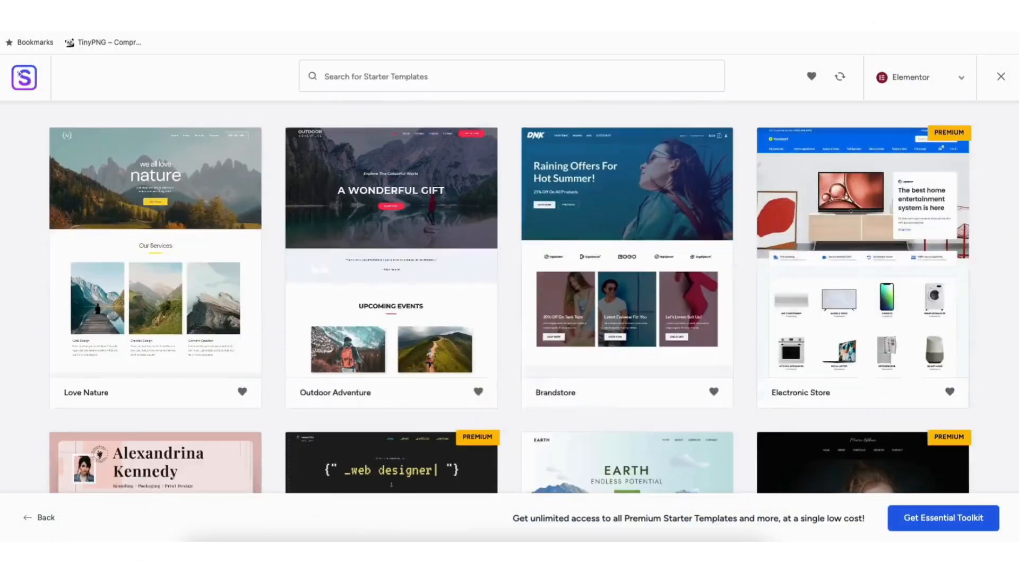
scroll(510, 298, "down", 10)
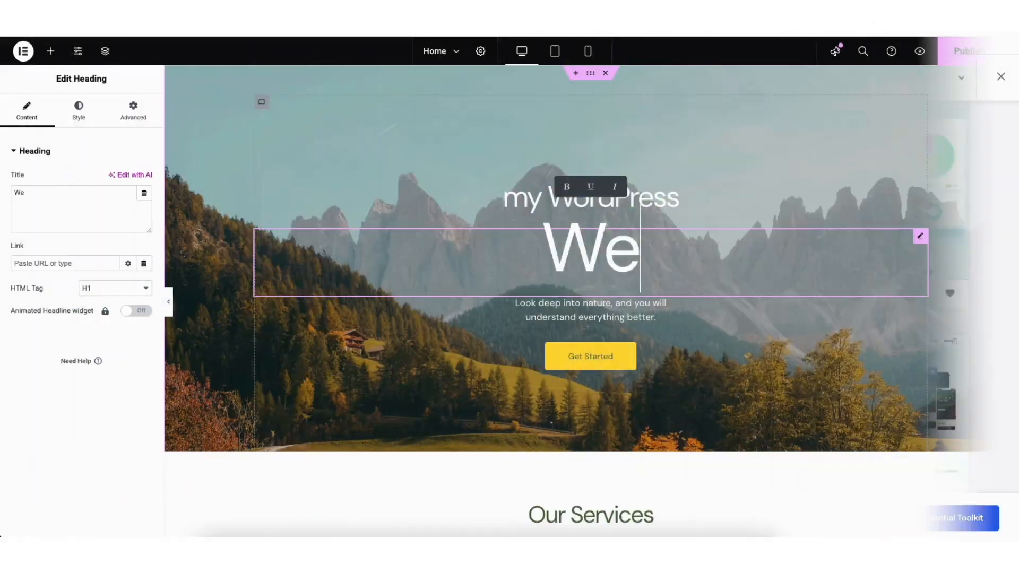
Step: Complete the hero heading as "Website" in Elementor and place a Button widget in the Web Design service column
type("bsite")
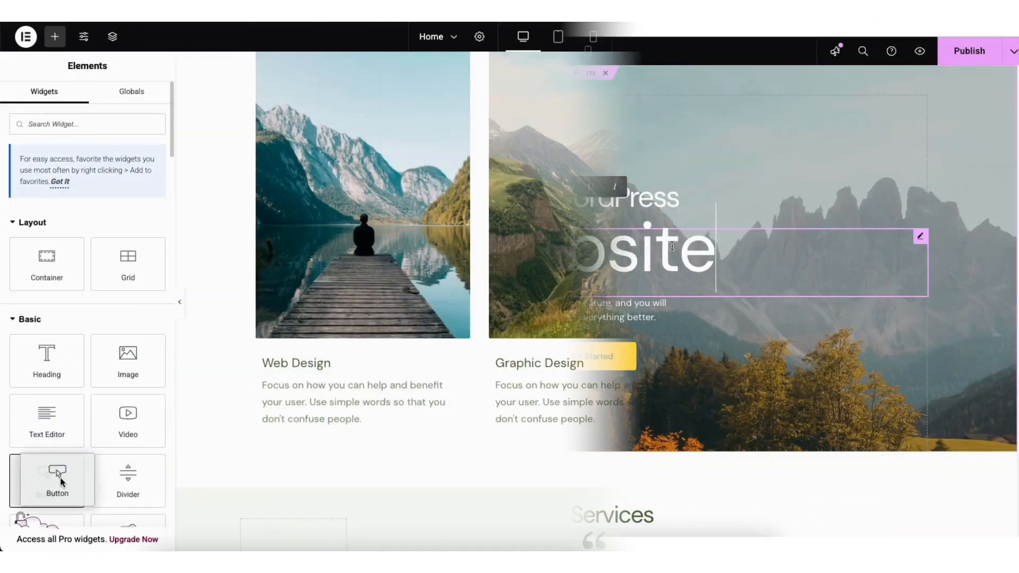
left_click_drag(47, 477, 357, 390)
left_click_drag(358, 391, 355, 390)
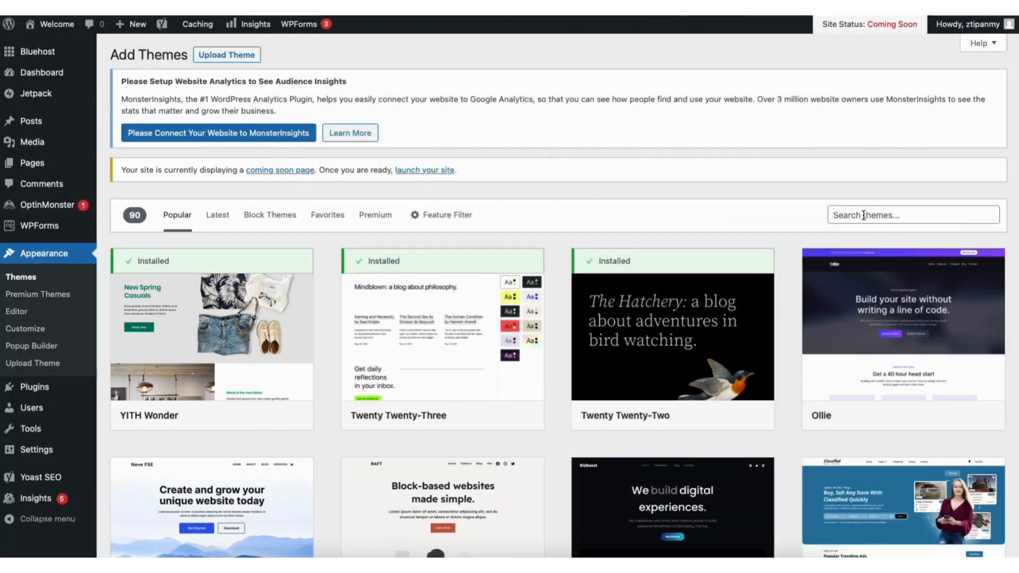
Step: Search the theme directory for "astra" and install the Astra theme
left_click(913, 214)
type("astra")
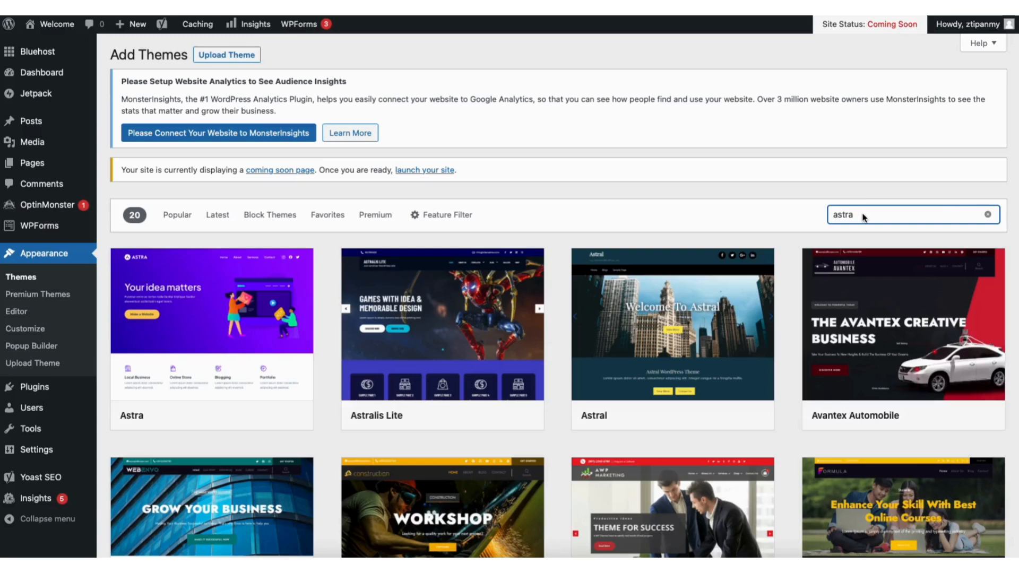
mouse_move(190, 345)
left_click(233, 415)
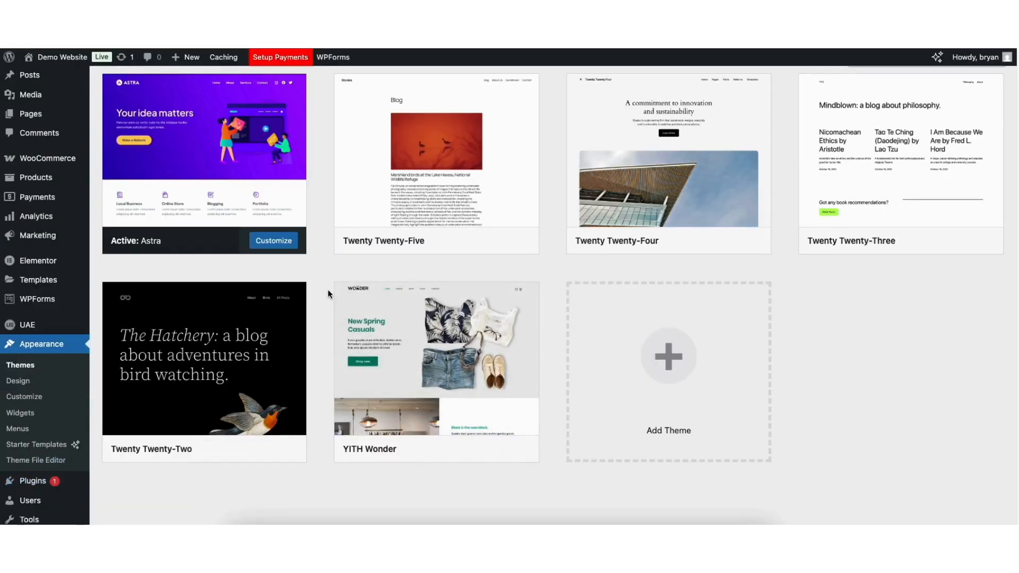
Step: Search for "starter templates" among the new plugins and install the Starter Templates plugin by Brainstorm Force
mouse_move(34, 486)
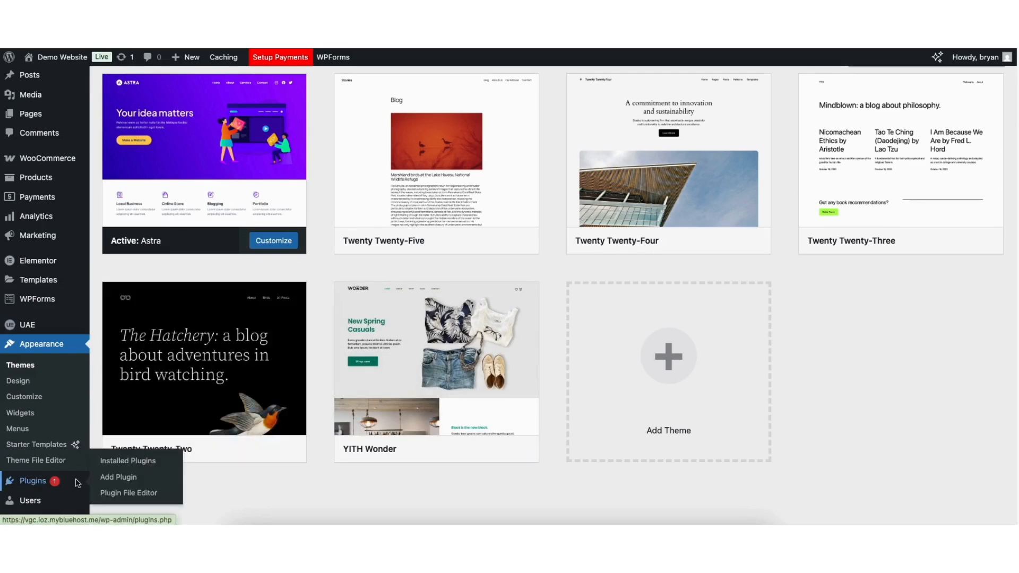
left_click(117, 478)
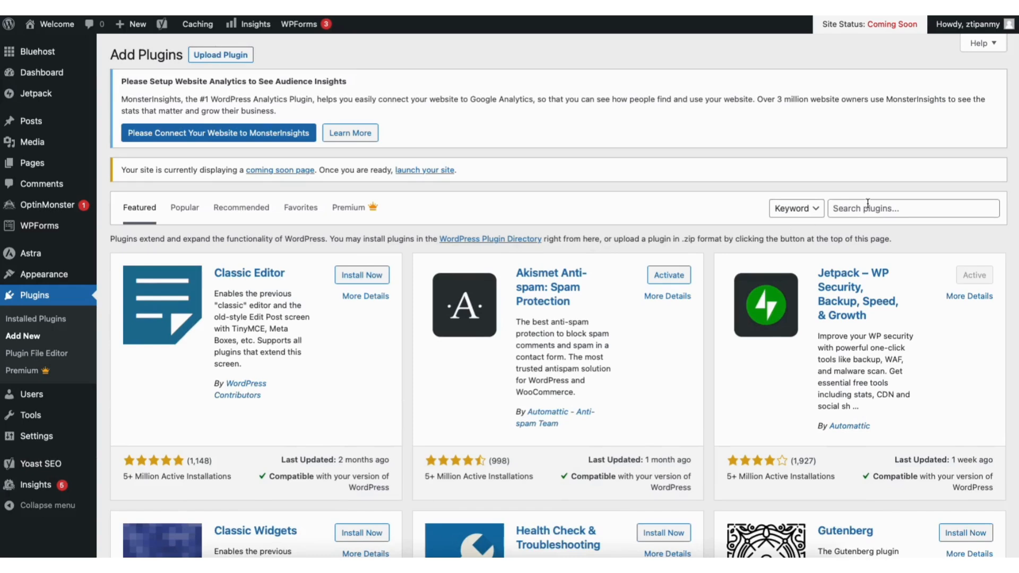
left_click(879, 202)
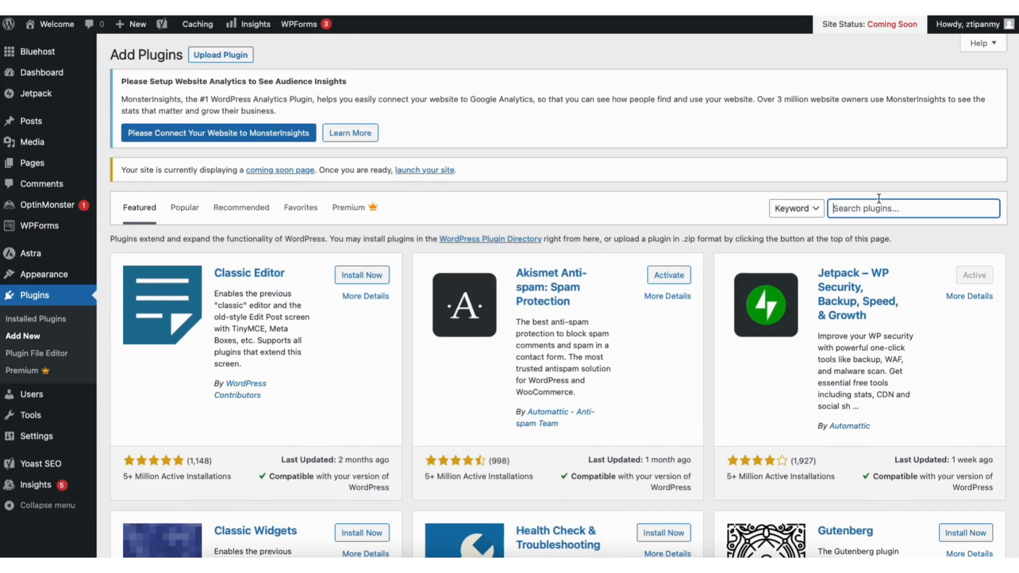
type("starter templates")
left_click(354, 279)
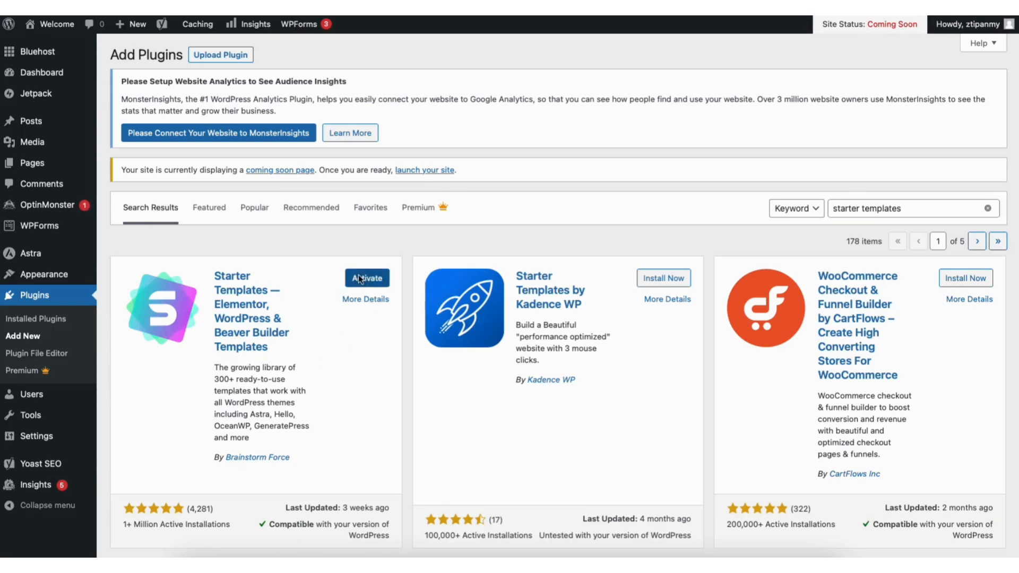
Step: Activate the Starter Templates plugin by Brainstorm Force and open its template library
left_click(358, 277)
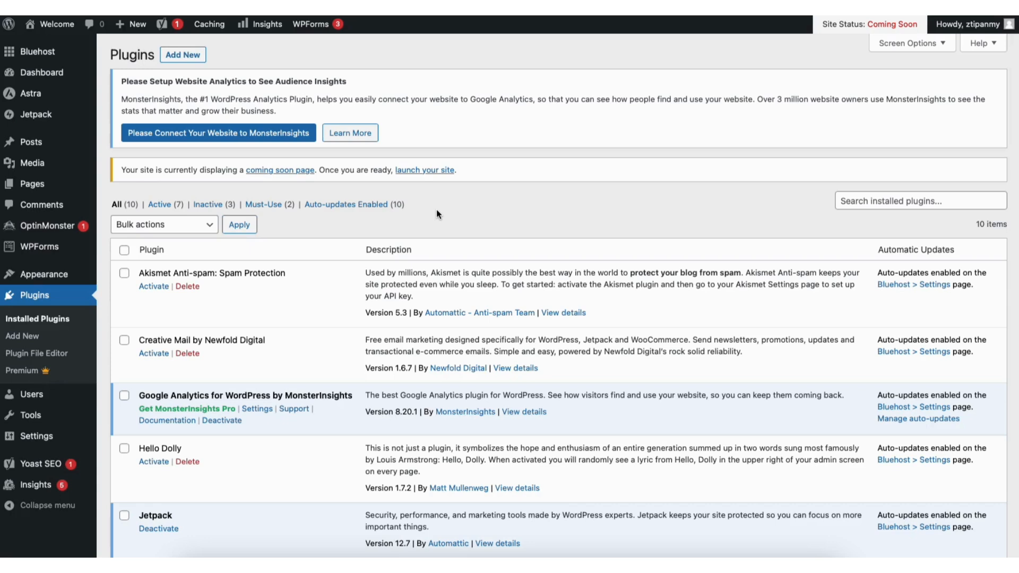
mouse_move(53, 276)
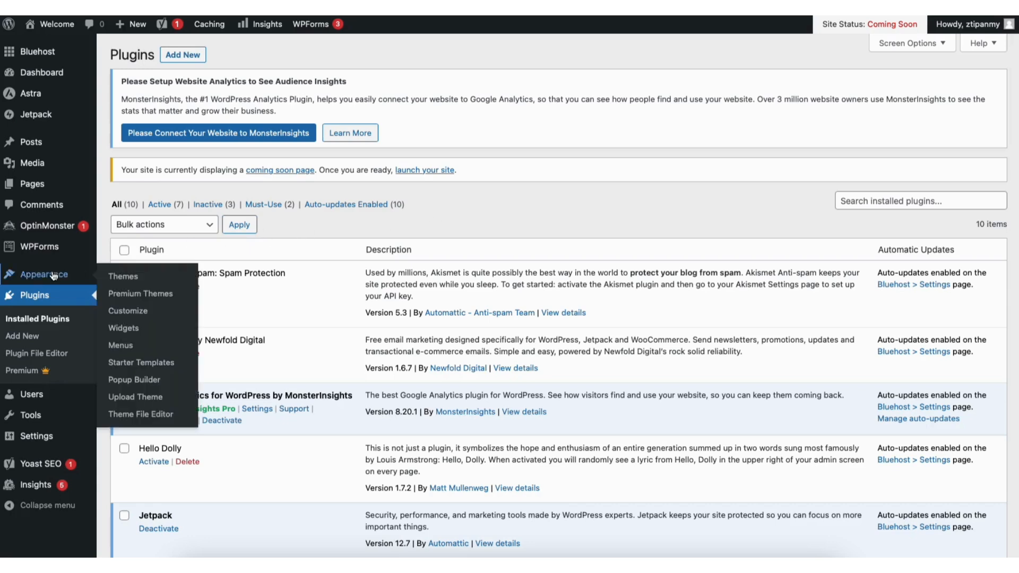
left_click(131, 364)
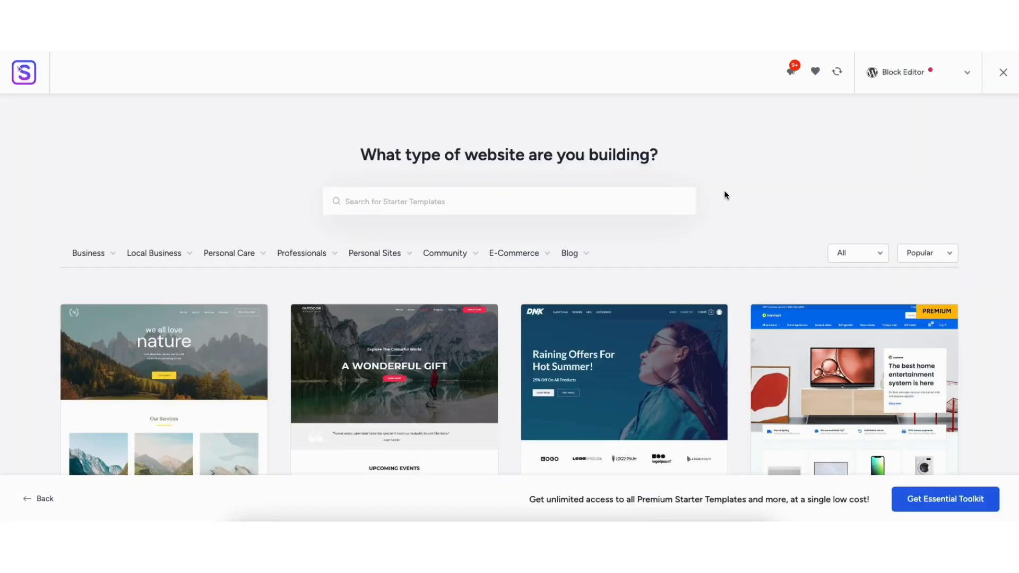
Step: Set the template library's page builder to Elementor and look over its templates and website categories
left_click(900, 76)
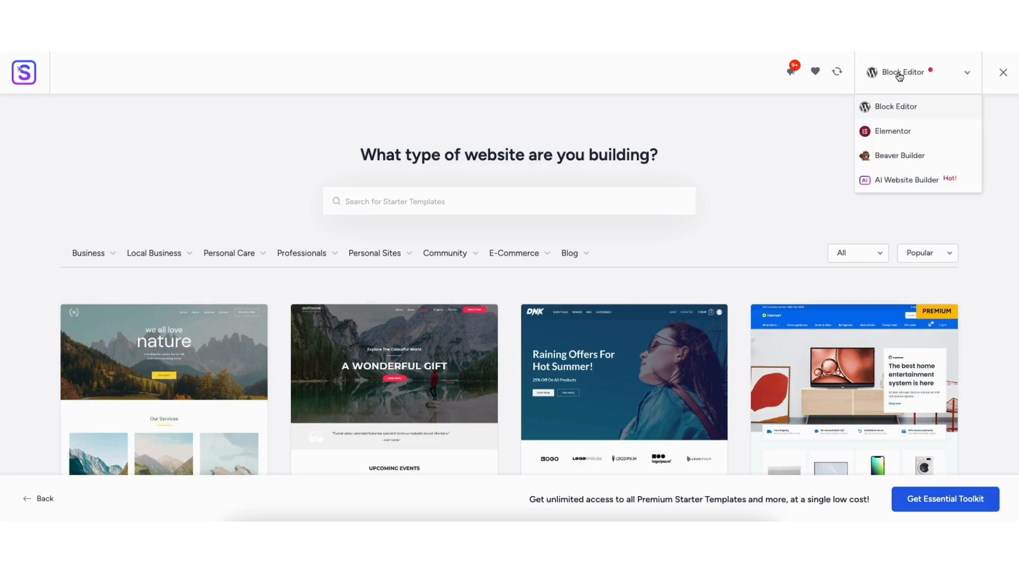
left_click(888, 132)
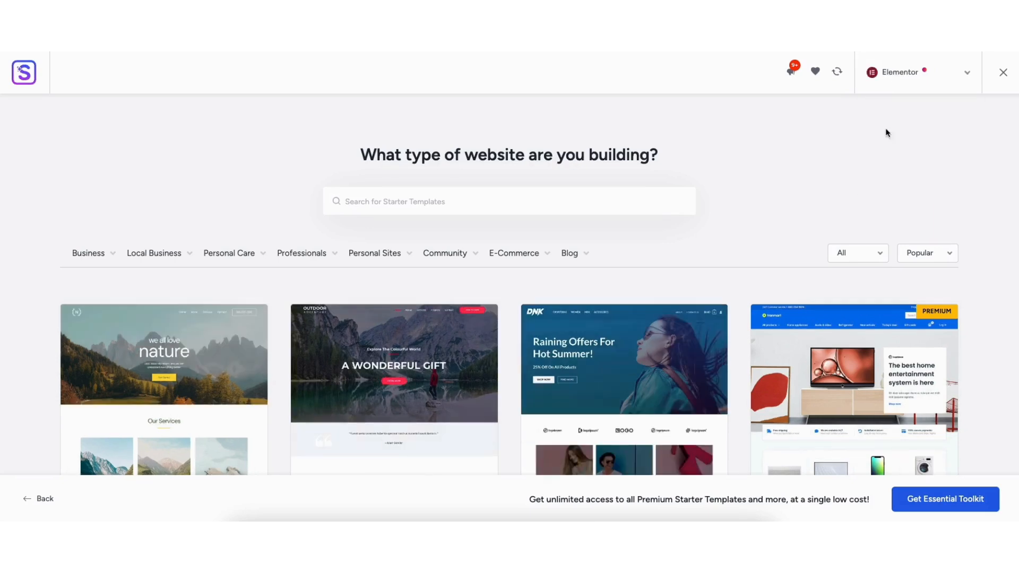
scroll(510, 298, "down", 6)
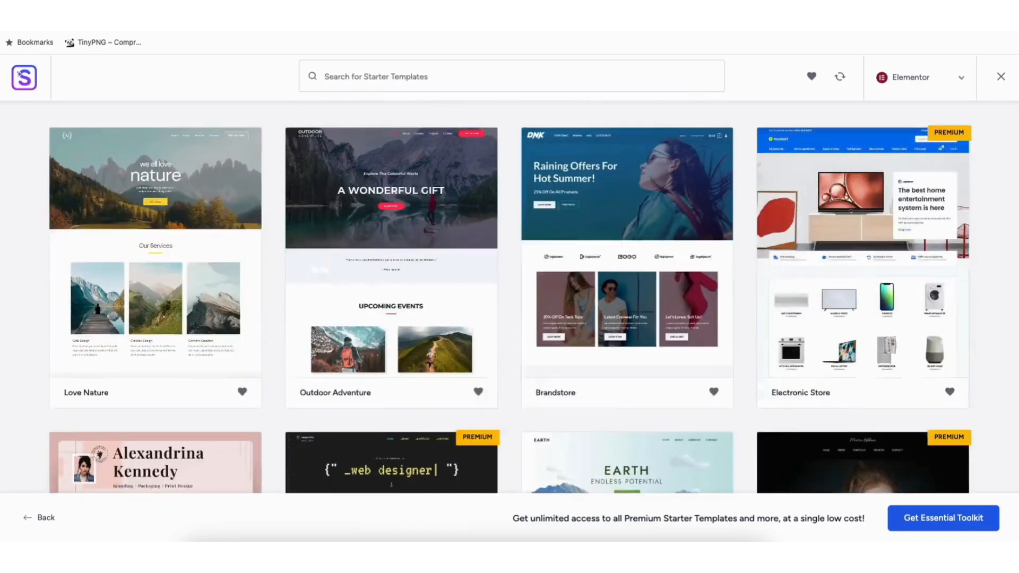
scroll(510, 297, "down", 12)
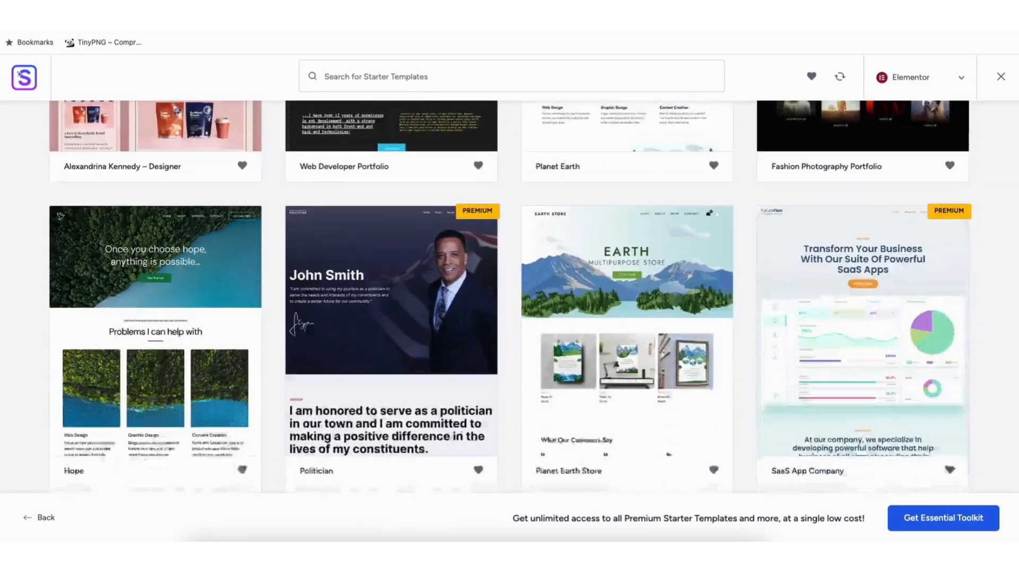
scroll(412, 413, "down", 6)
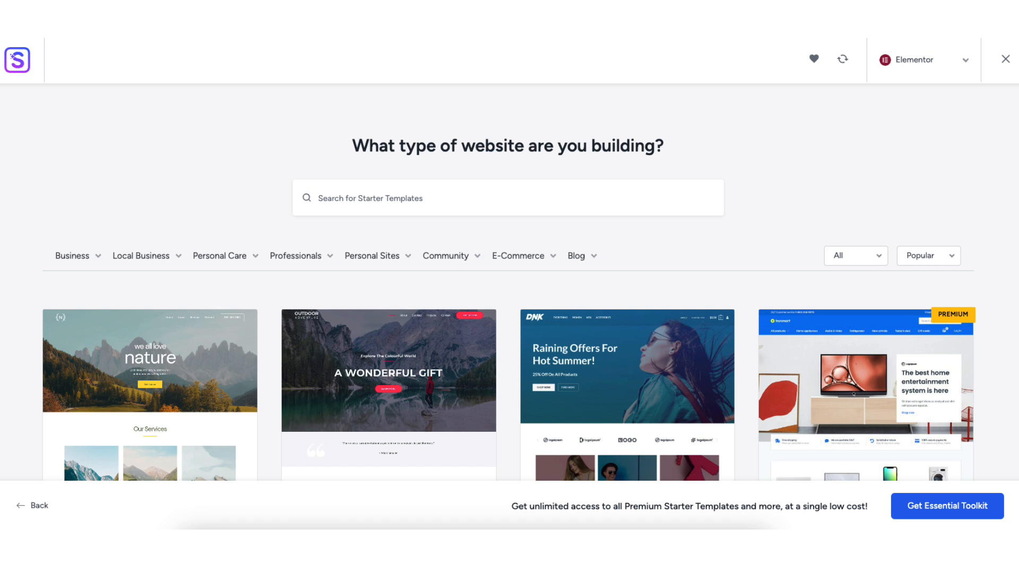
mouse_move(133, 260)
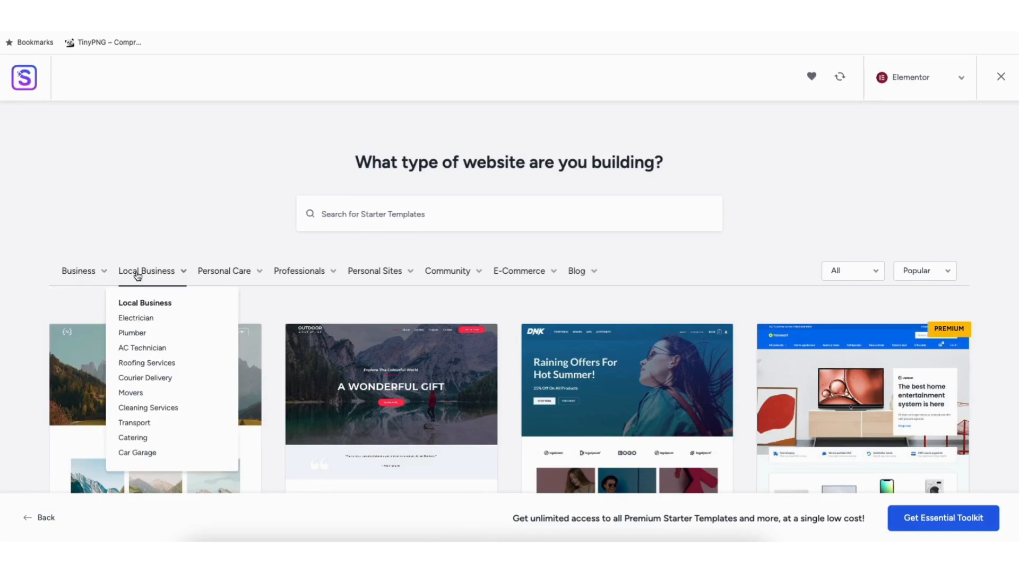
mouse_move(284, 277)
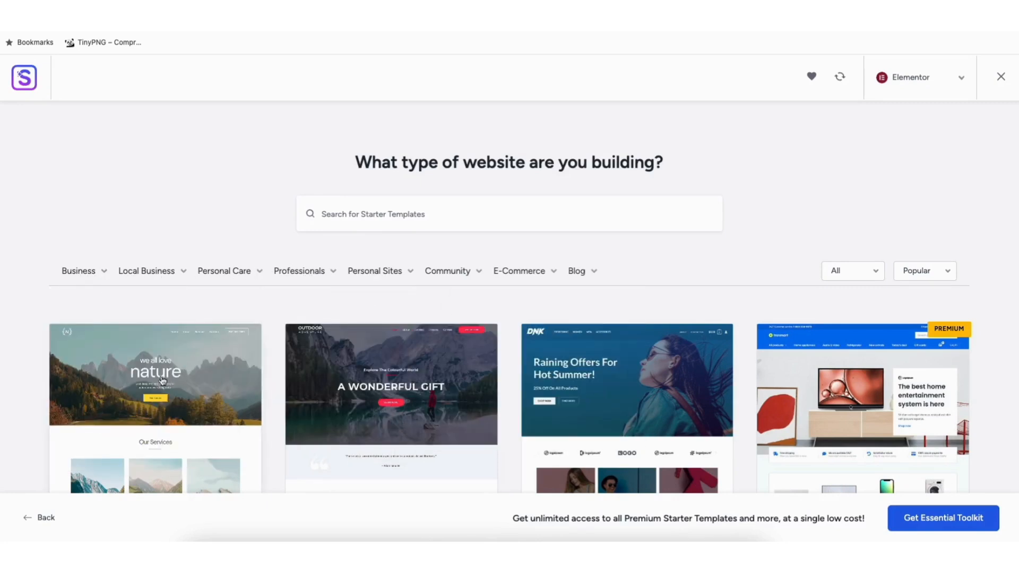
Step: Preview the Love Nature template's hero and services sections, and return to the template library
left_click(148, 391)
scroll(611, 299, "down", 8)
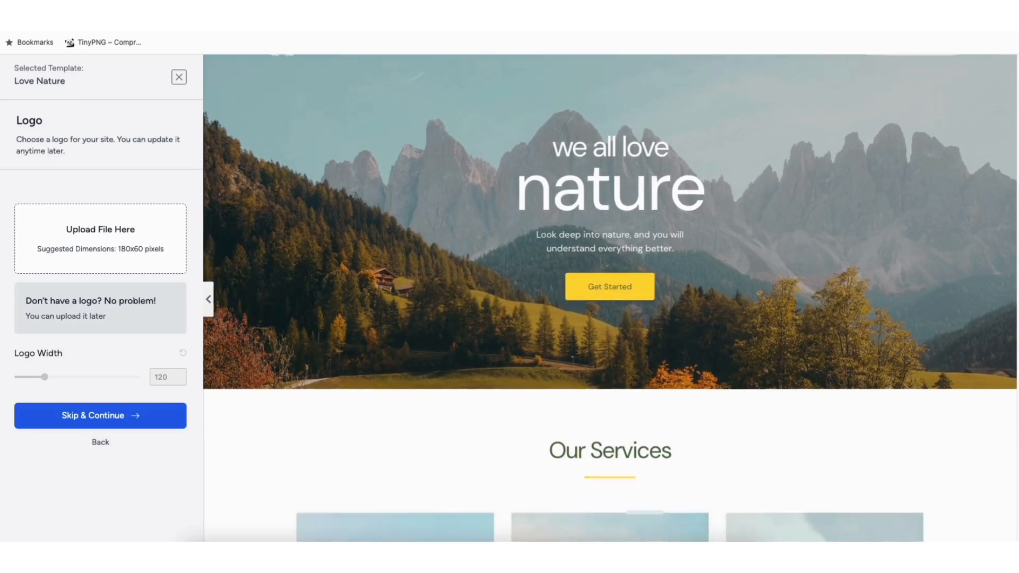
scroll(368, 132, "down", 5)
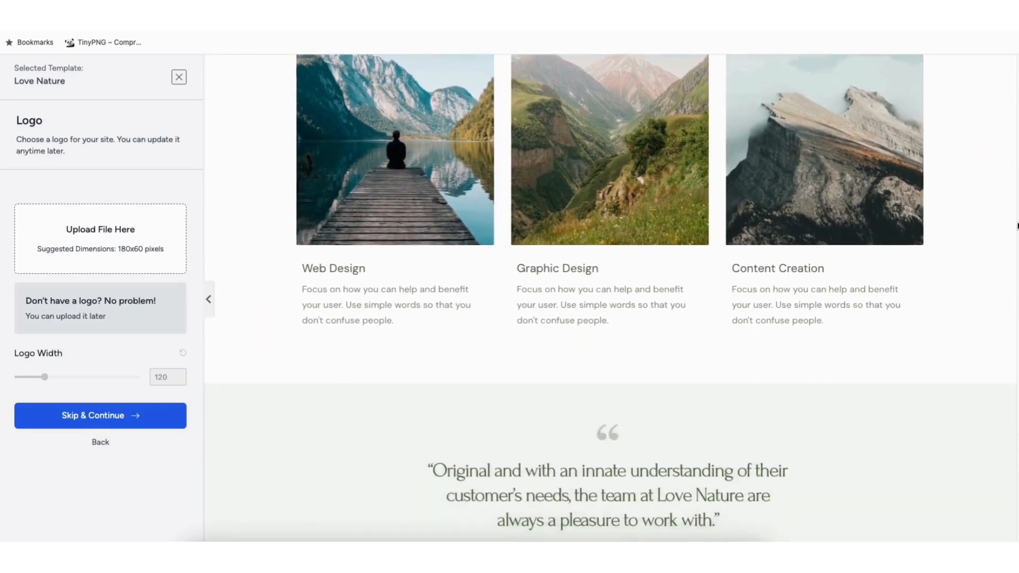
left_click(179, 79)
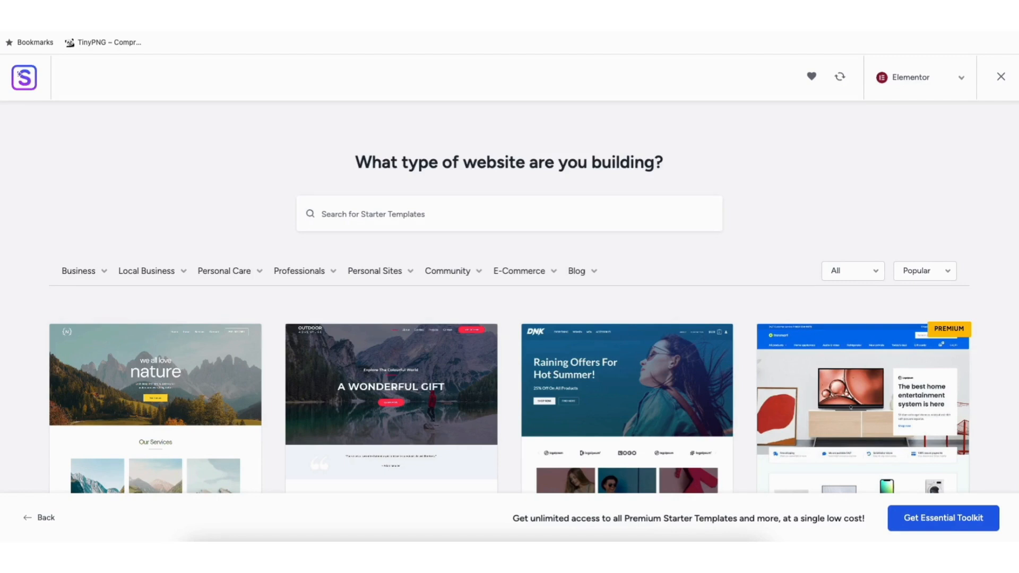
Step: Browse the full range of free and premium Elementor templates in the library
scroll(510, 297, "down", 6)
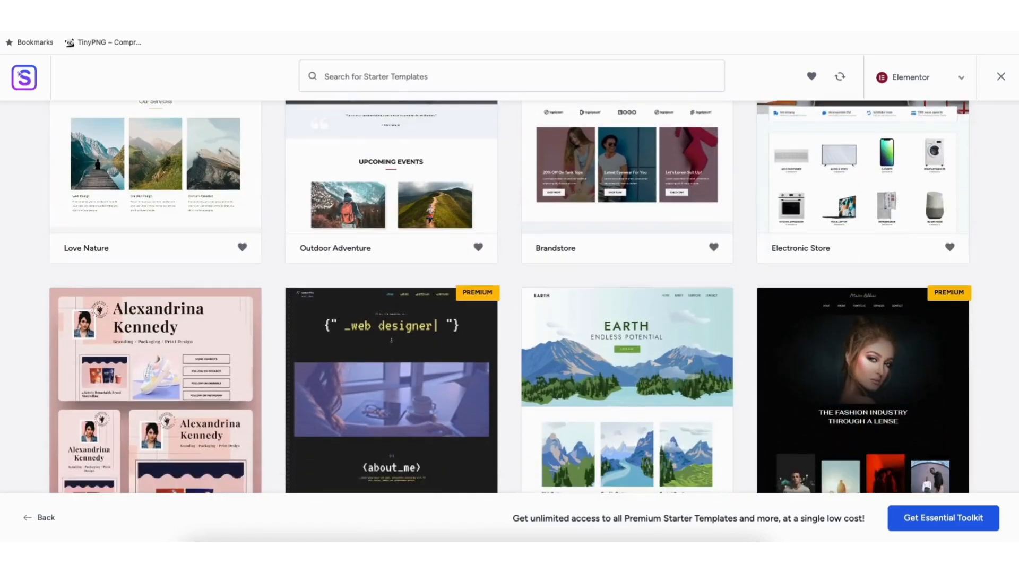
scroll(509, 298, "down", 12)
scroll(412, 349, "down", 9)
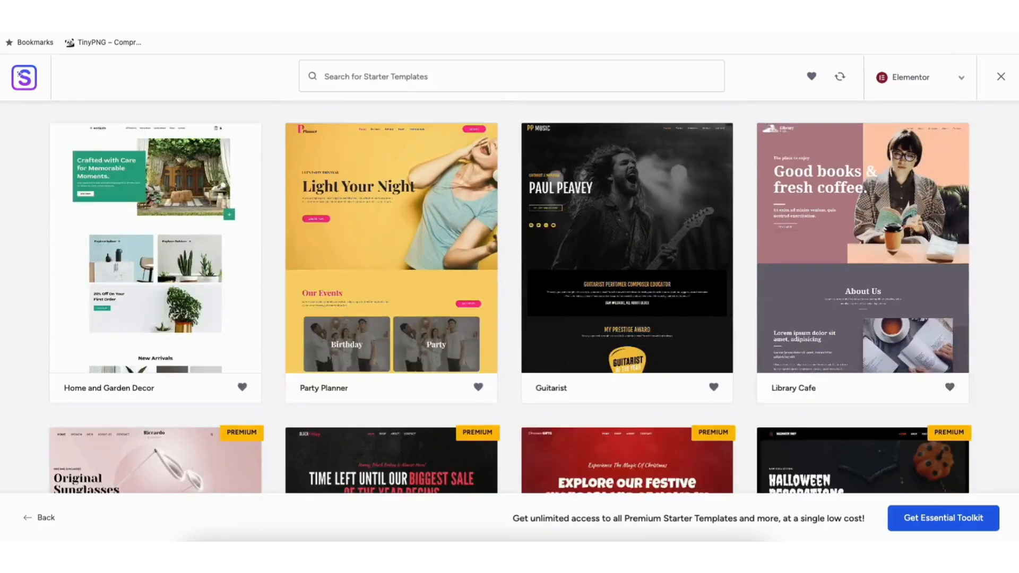
scroll(413, 349, "down", 12)
scroll(509, 298, "down", 13)
scroll(509, 297, "down", 10)
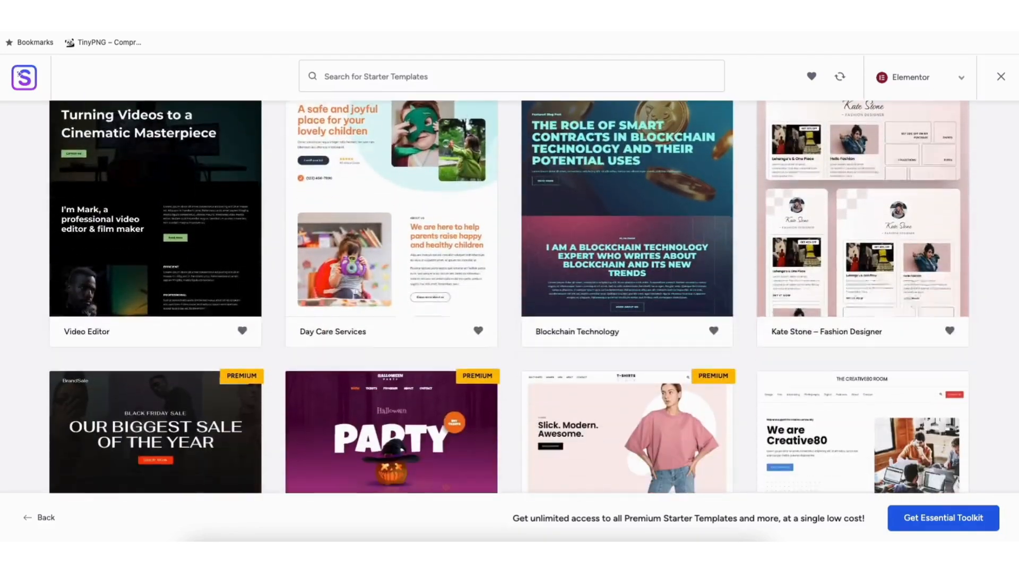
scroll(510, 297, "down", 9)
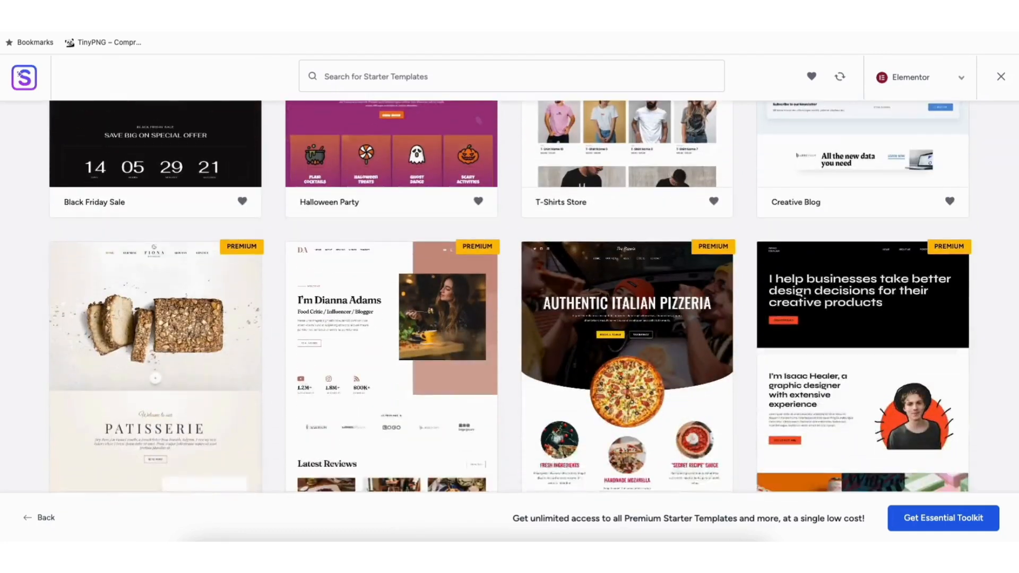
scroll(509, 298, "down", 9)
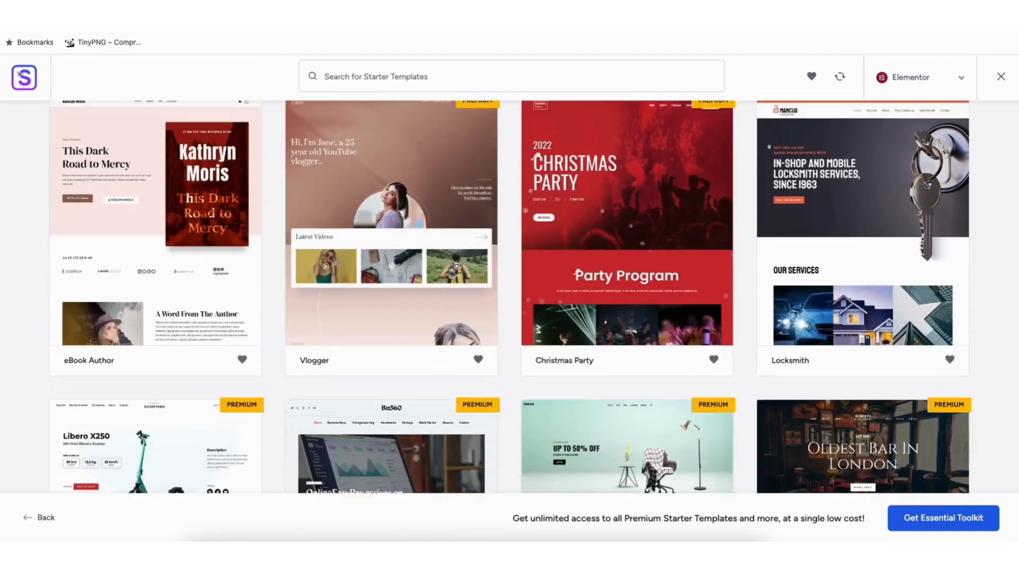
scroll(510, 297, "down", 8)
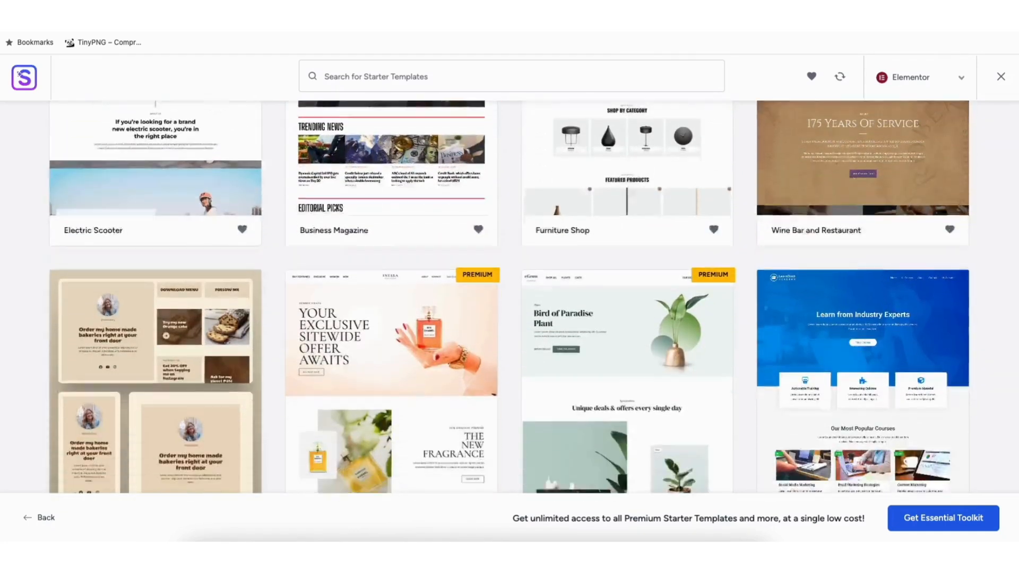
scroll(509, 297, "down", 7)
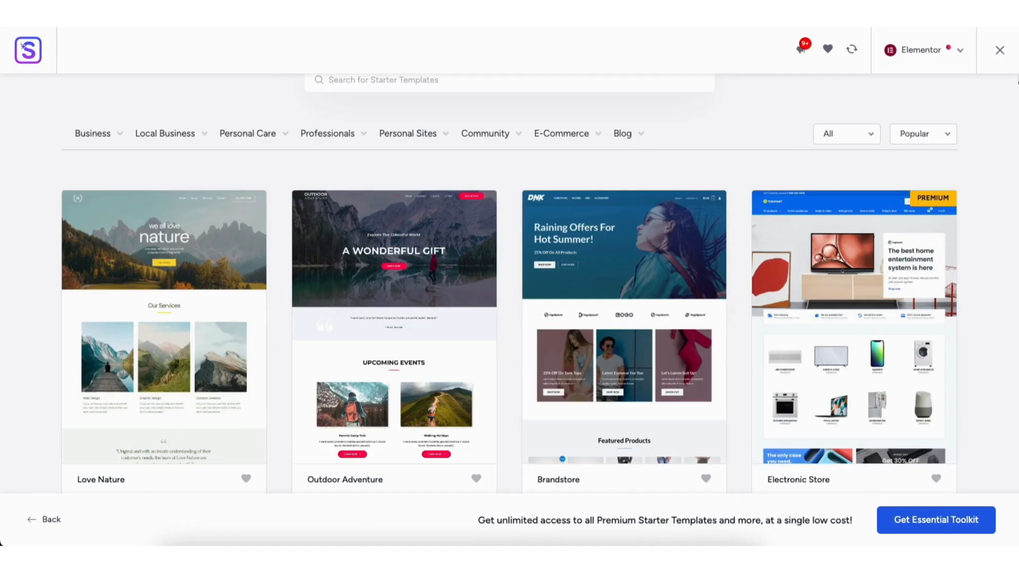
Step: Select the Love Nature template for the site
scroll(141, 262, "down", 2)
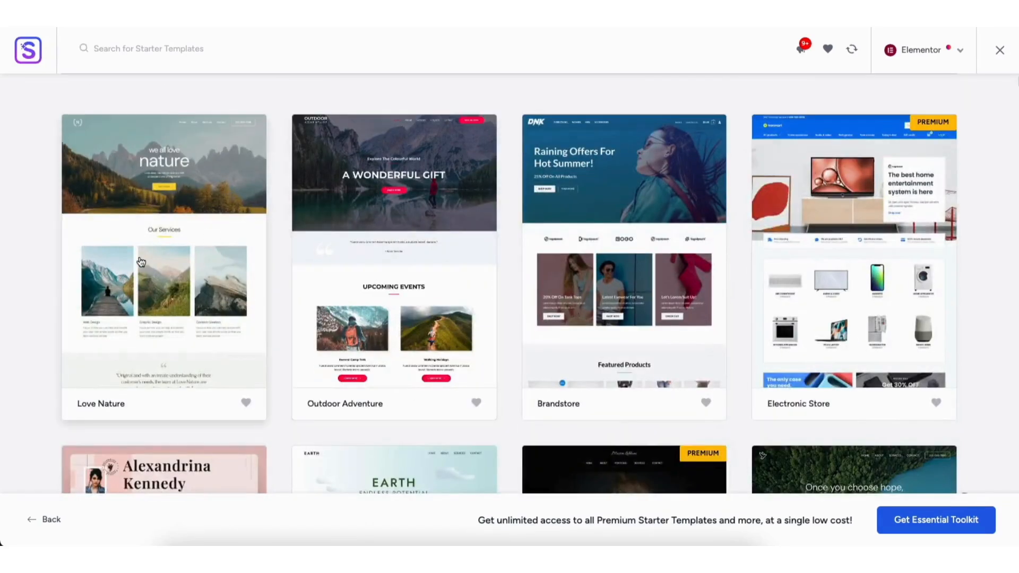
left_click(143, 261)
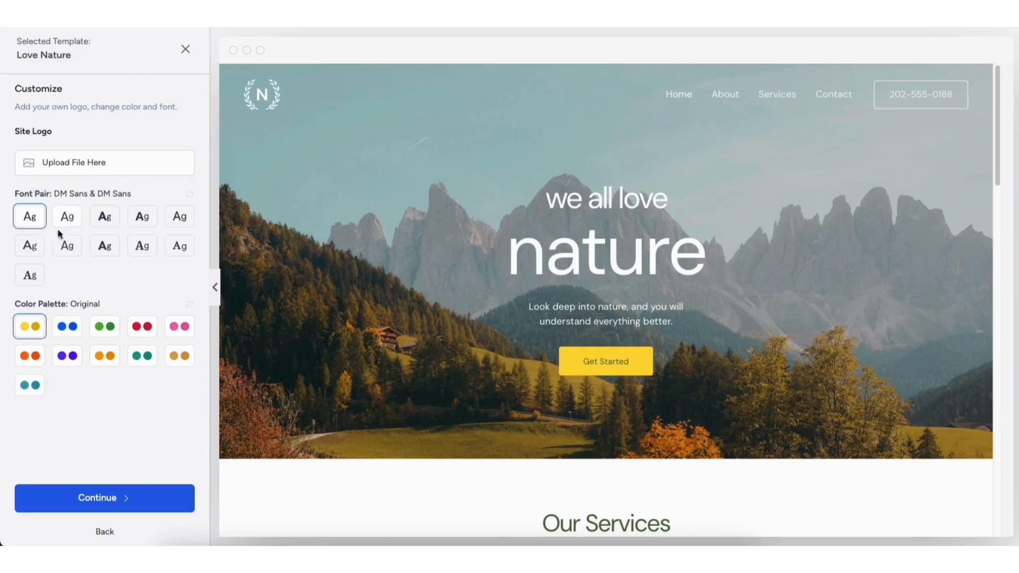
Step: Try each alternative color palette on the Love Nature template and restore the Original palette
left_click(68, 332)
left_click(105, 328)
left_click(142, 328)
left_click(175, 328)
left_click(30, 355)
left_click(67, 356)
left_click(104, 356)
left_click(141, 355)
left_click(180, 356)
left_click(30, 385)
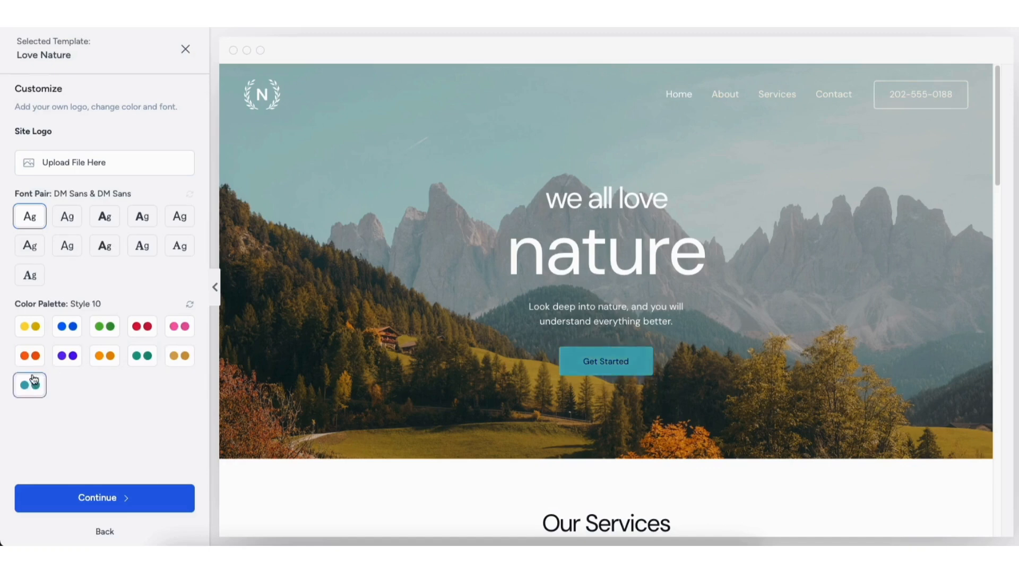
left_click(31, 328)
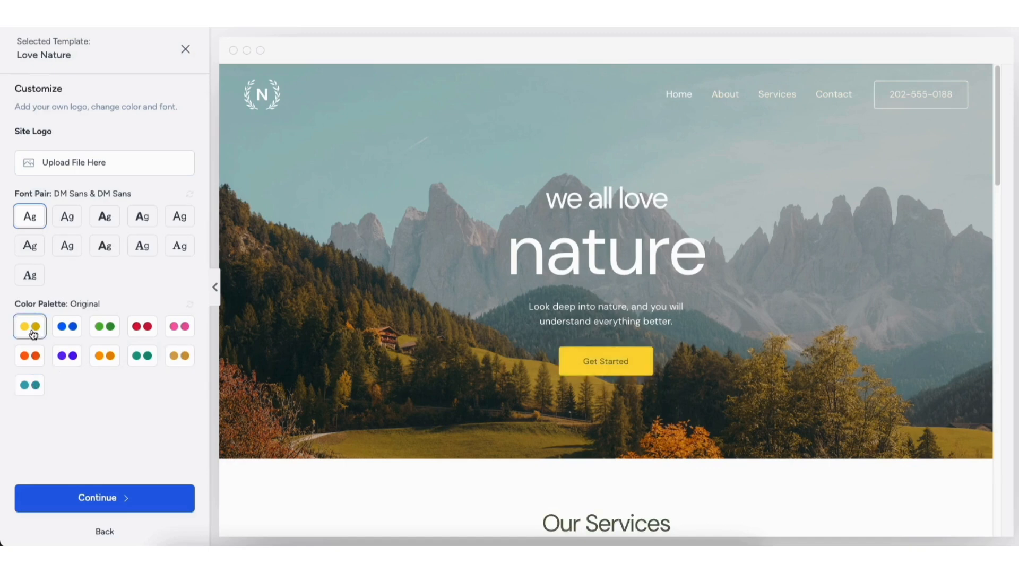
Step: Build the website from the Love Nature template with its original styling, skipping the selection of extra features
left_click(90, 499)
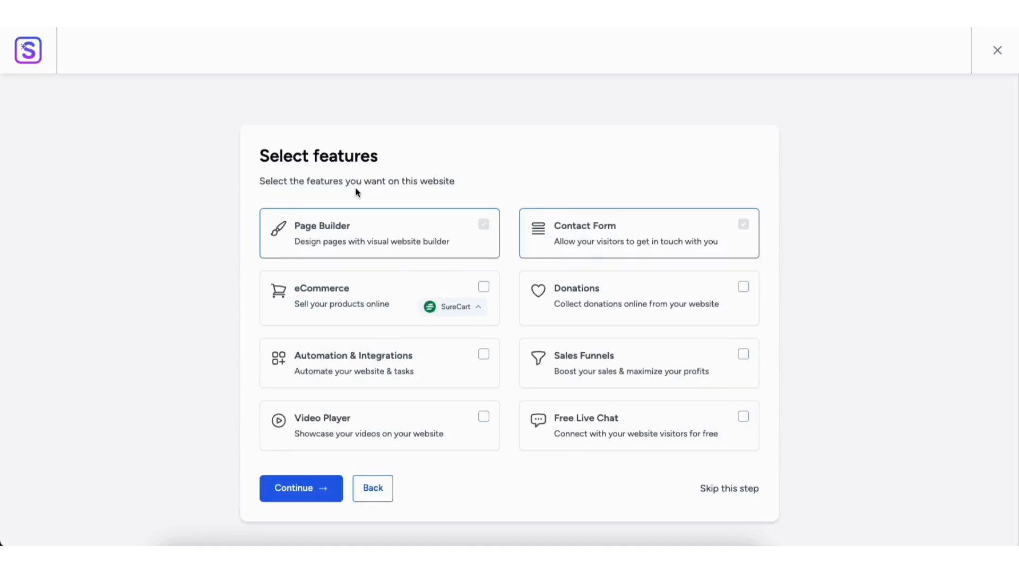
left_click(483, 287)
left_click(483, 287)
left_click(714, 491)
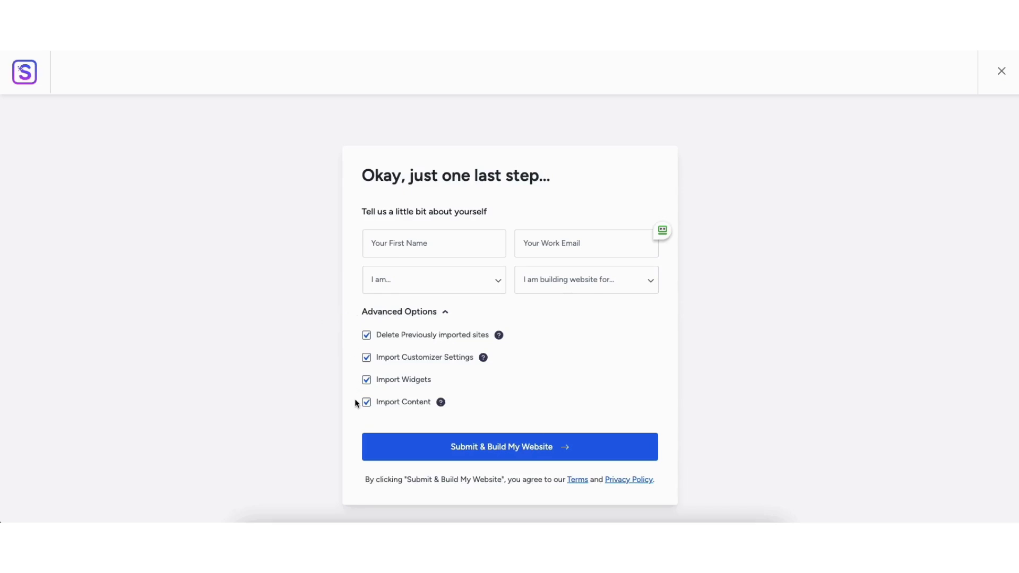
left_click(502, 447)
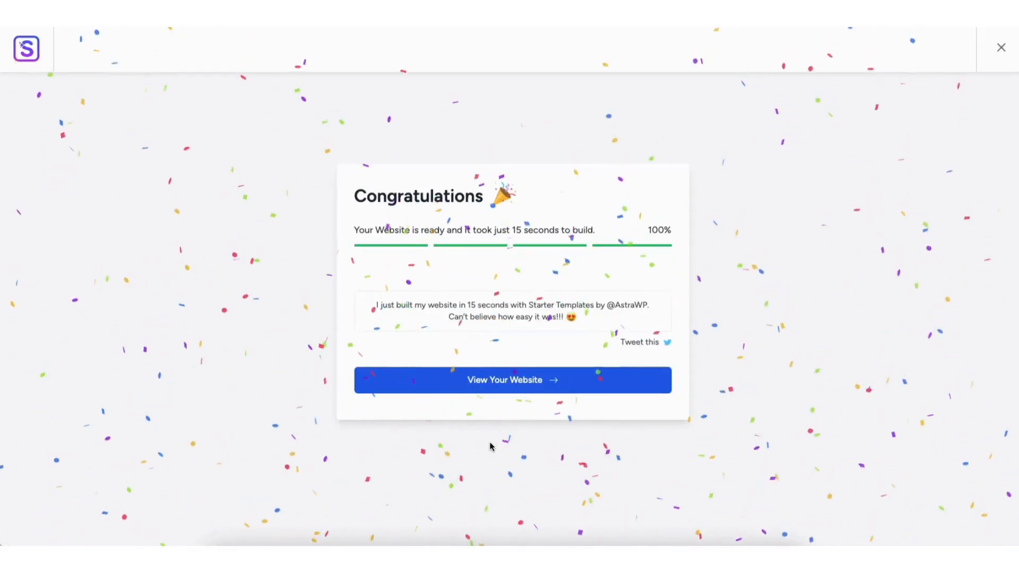
Step: View the newly built website and examine the home page from the hero to the Questions section
left_click(492, 380)
scroll(492, 382, "down", 2)
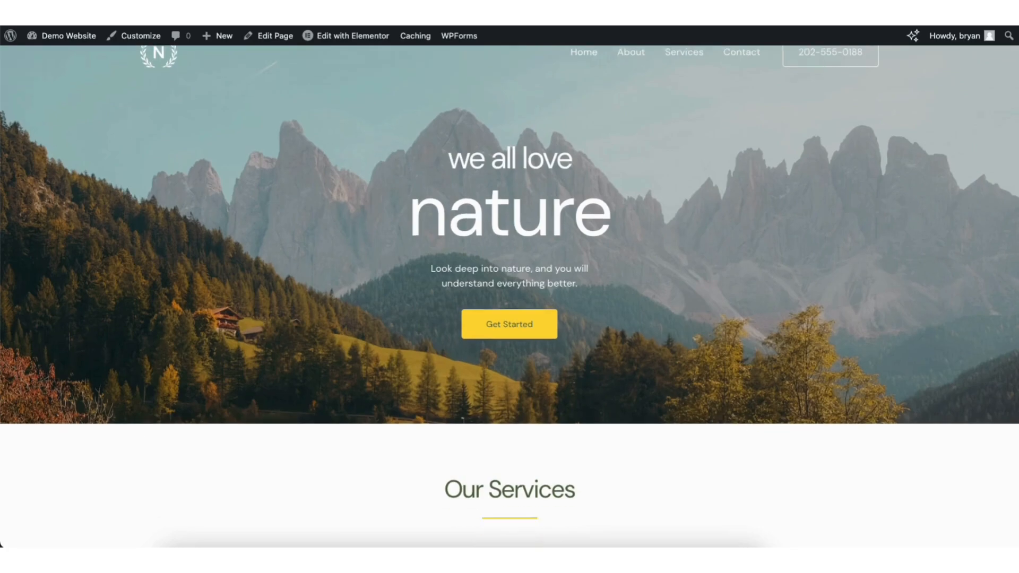
scroll(510, 297, "down", 10)
scroll(1011, 380, "down", 10)
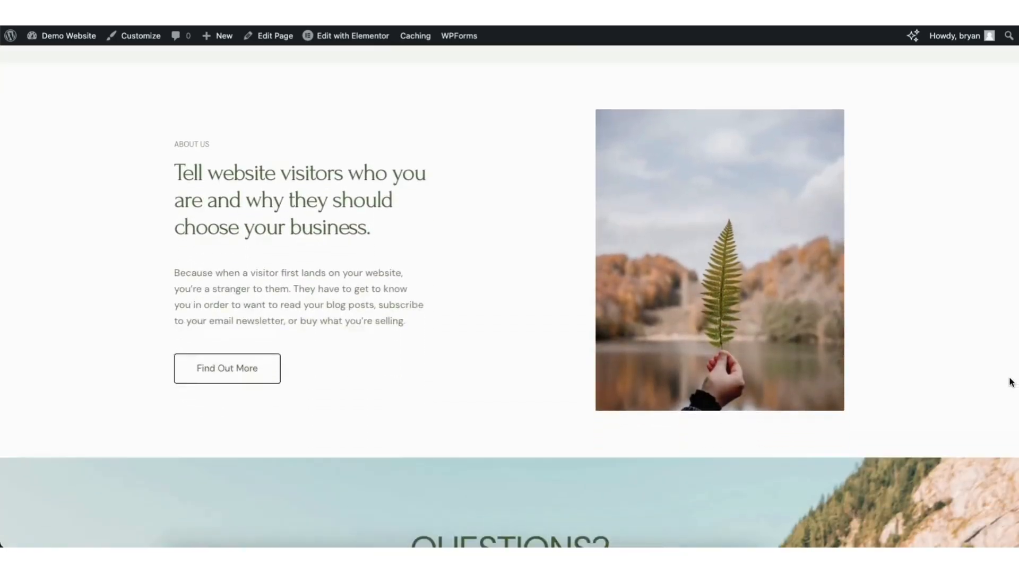
scroll(1011, 380, "down", 3)
Step: Open the home page in Elementor and change the upper hero heading to "my WordPress"
mouse_move(343, 45)
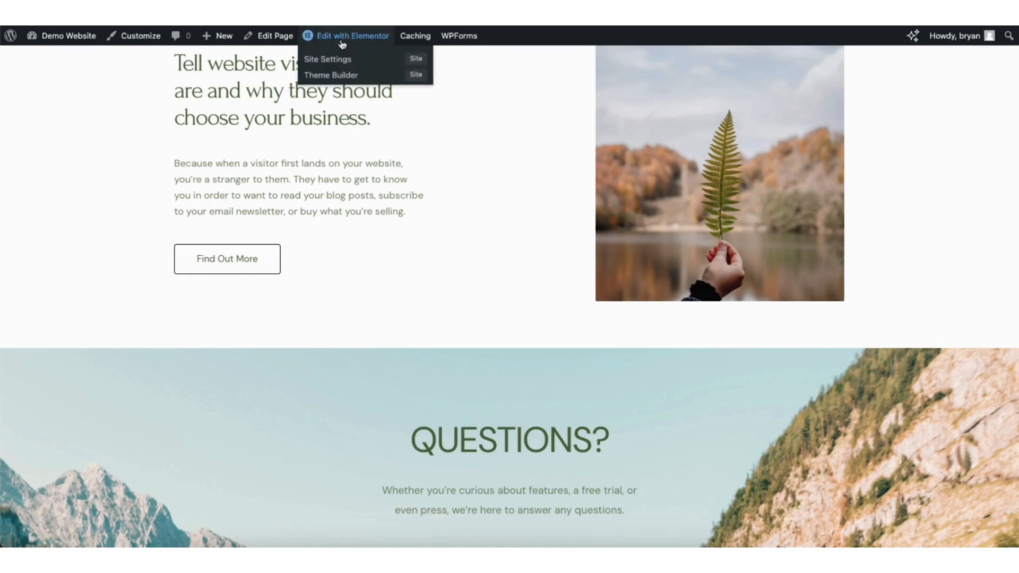
left_click(340, 37)
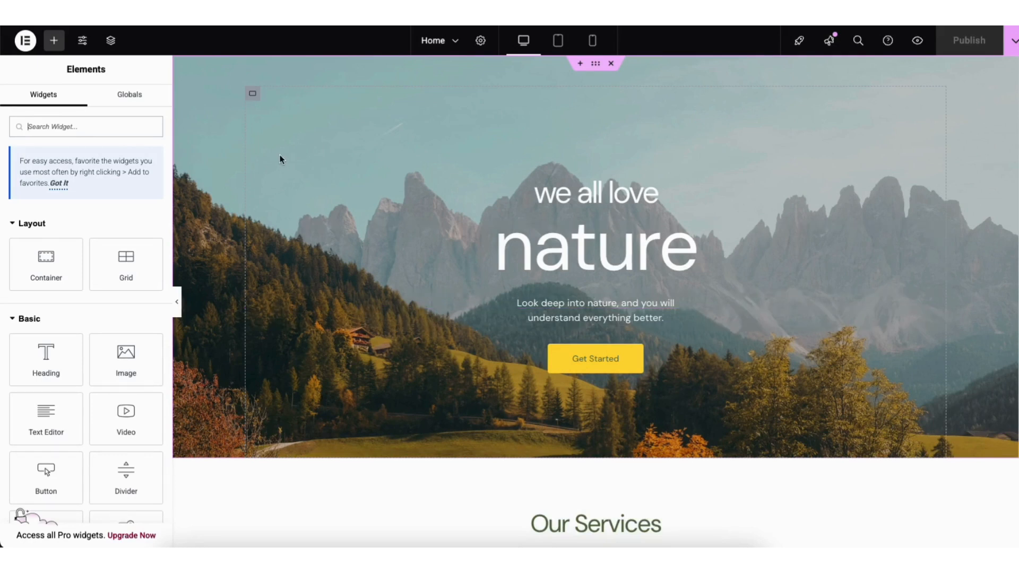
left_click(510, 247)
left_click_drag(15, 188, 61, 191)
left_click(519, 246)
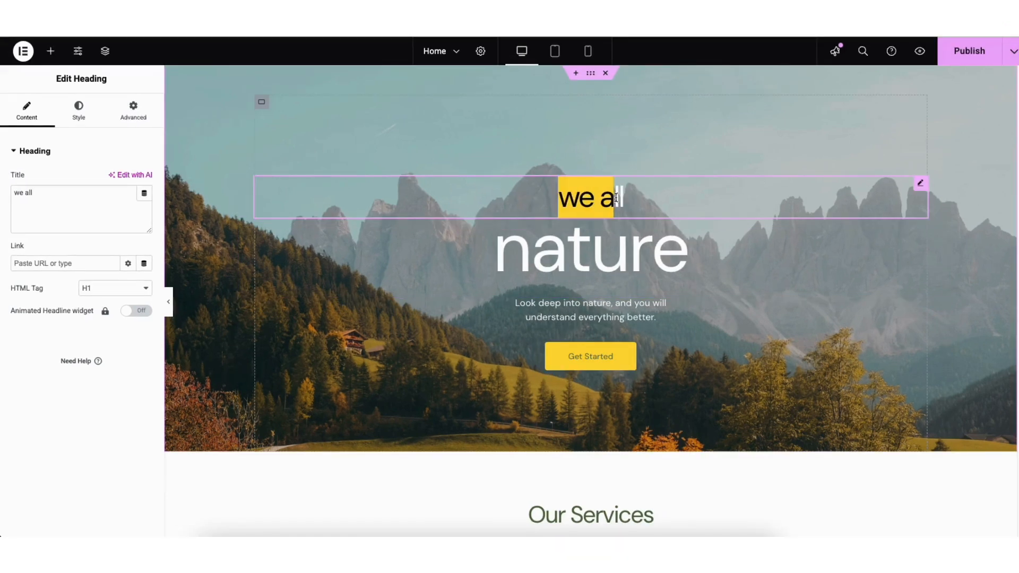
left_click_drag(616, 197, 630, 198)
type("my")
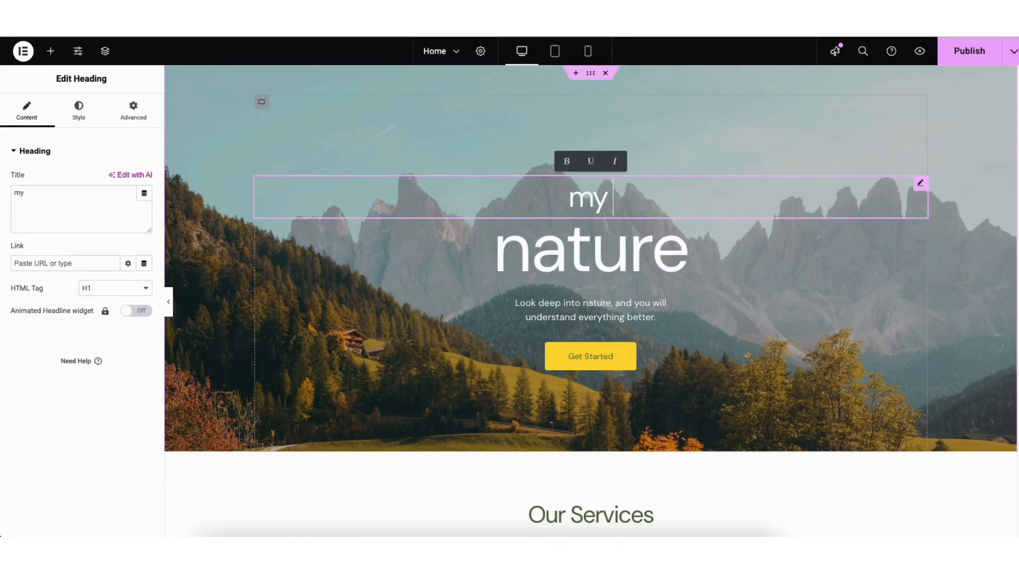
type(" WordPress")
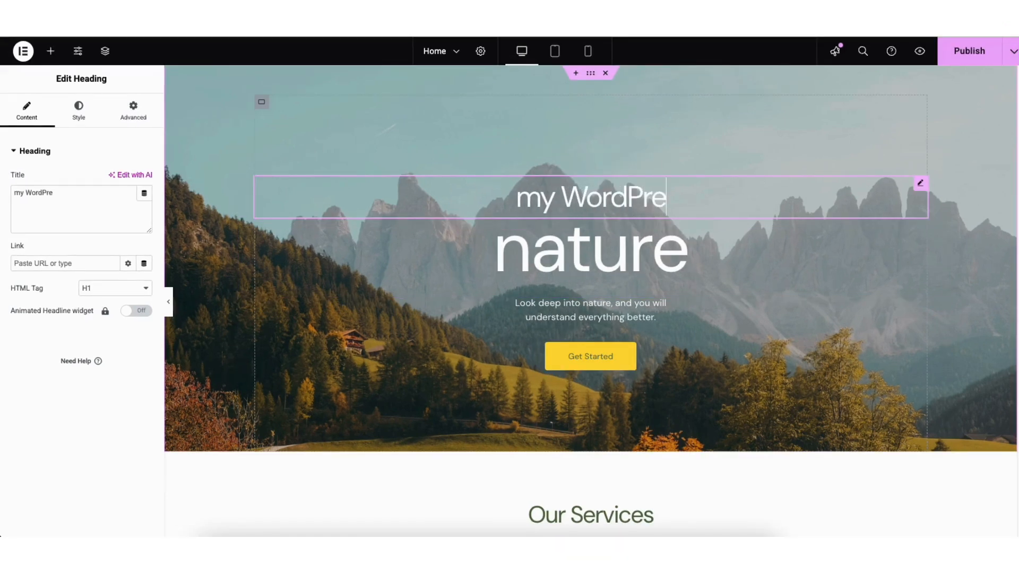
Step: Replace the large "nature" hero heading with "Website"
left_click(539, 253)
double_click(540, 254)
type("Website")
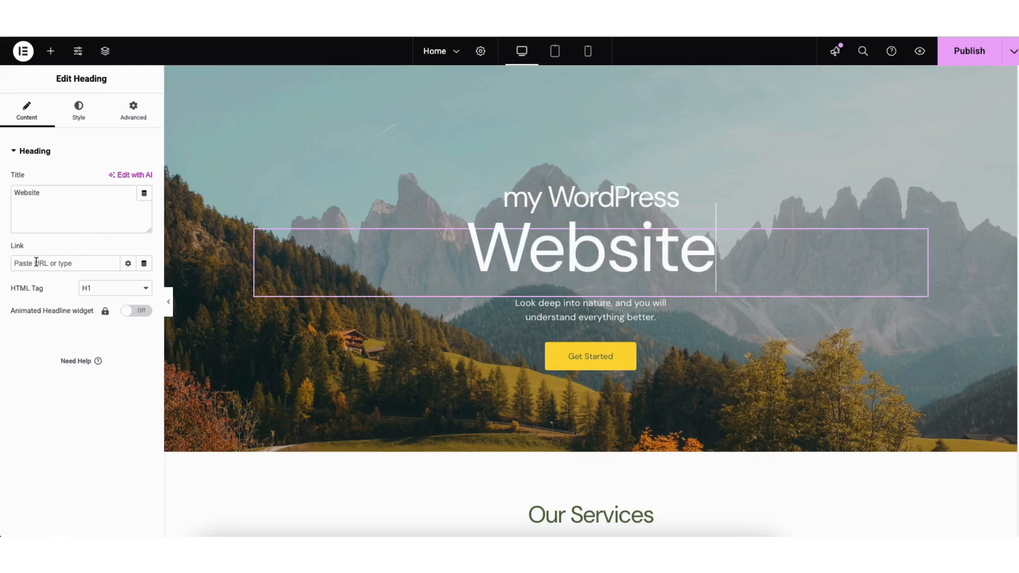
Step: Examine the Website heading's HTML tag choices, alignment options and typography settings, including the available font families
left_click(88, 289)
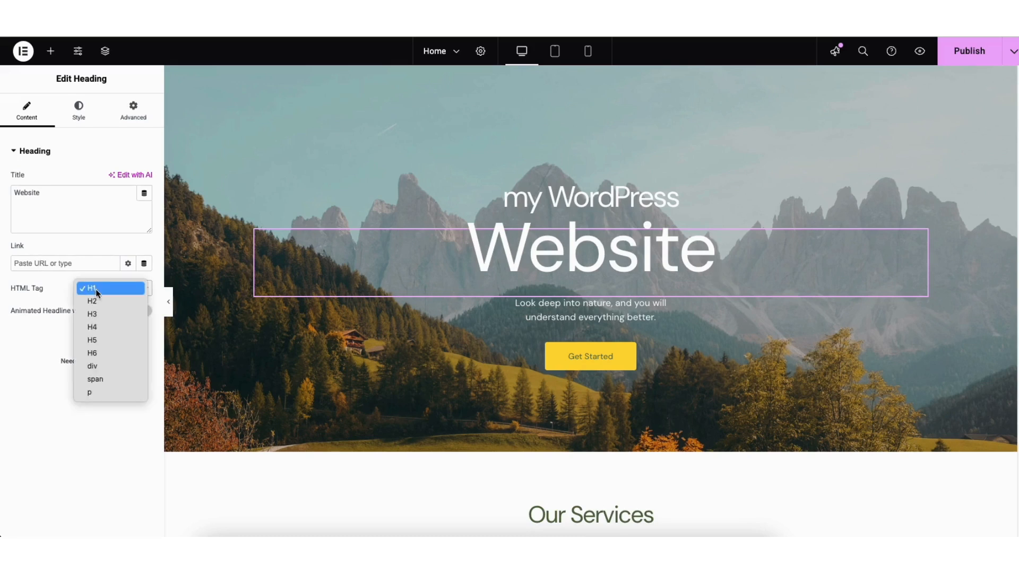
left_click(100, 290)
left_click(80, 112)
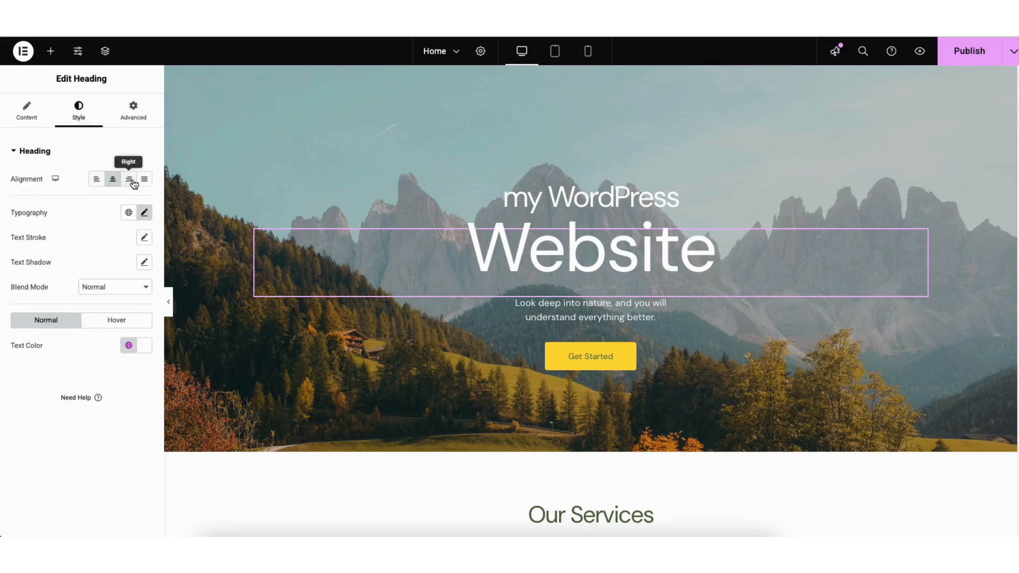
left_click(144, 214)
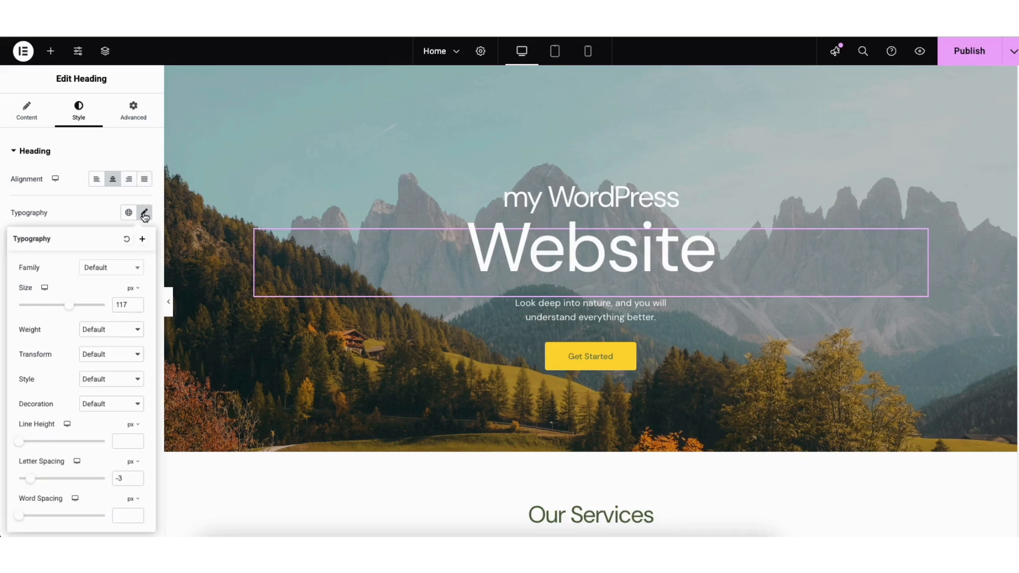
left_click(133, 271)
left_click_drag(137, 296, 139, 311)
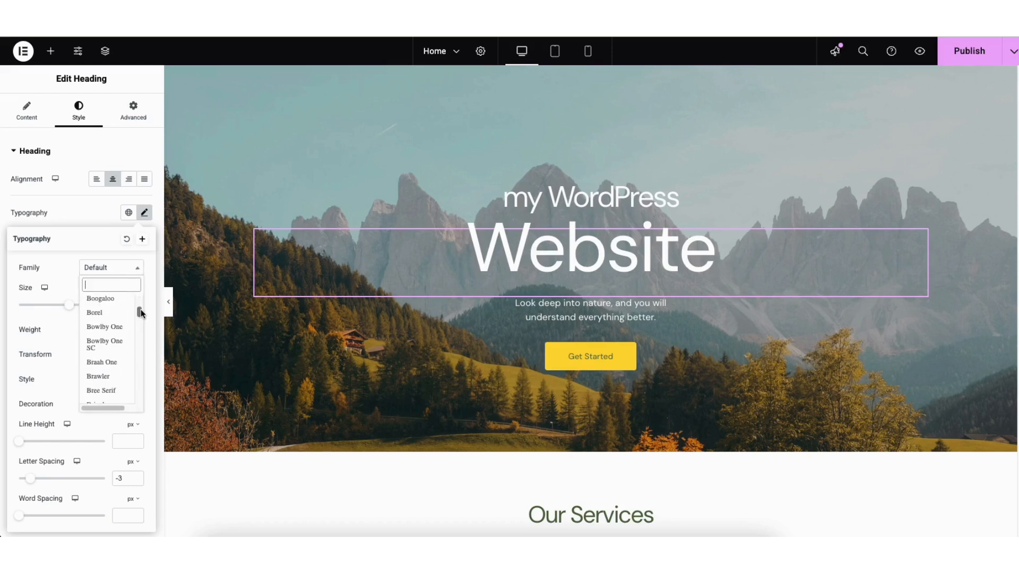
left_click(64, 290)
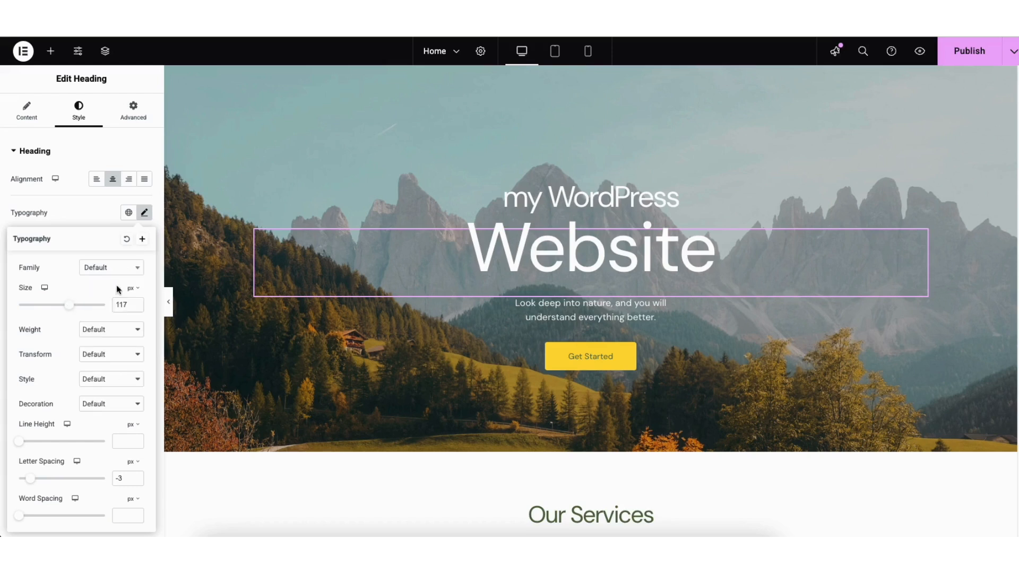
Step: Open the hero container's background settings and select header-hero.jpg from the media library as its image
right_click(223, 128)
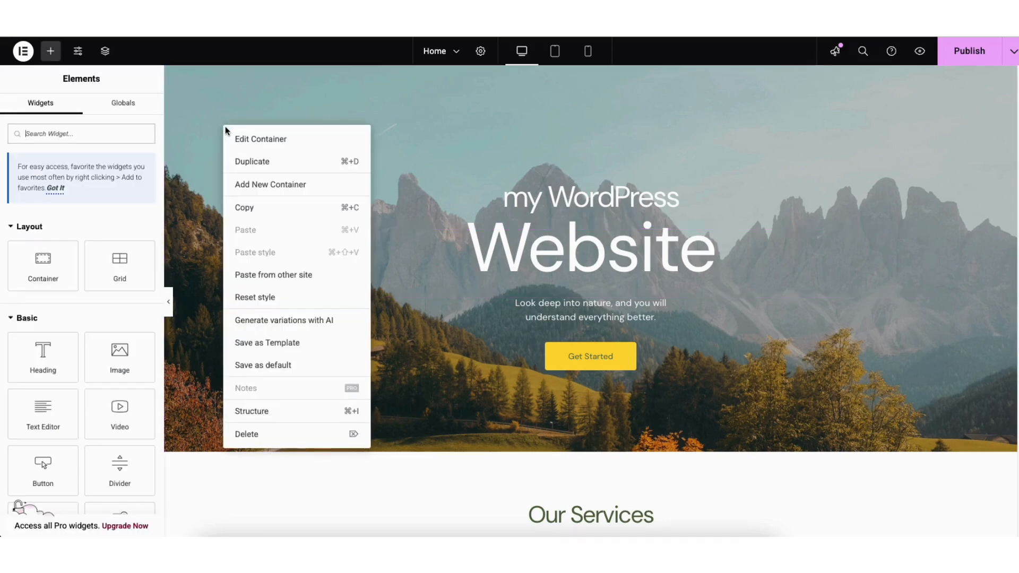
left_click(244, 139)
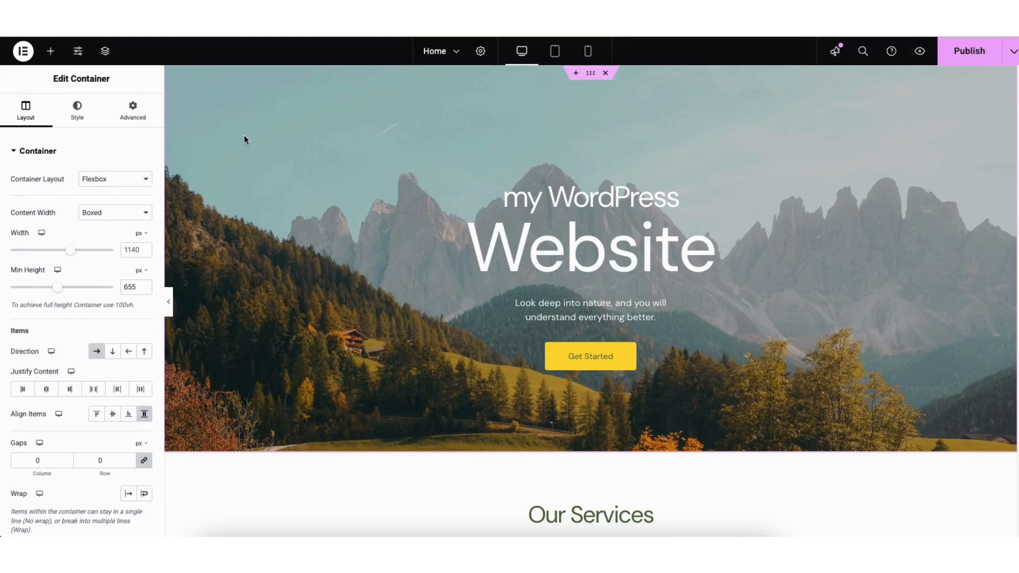
left_click(81, 109)
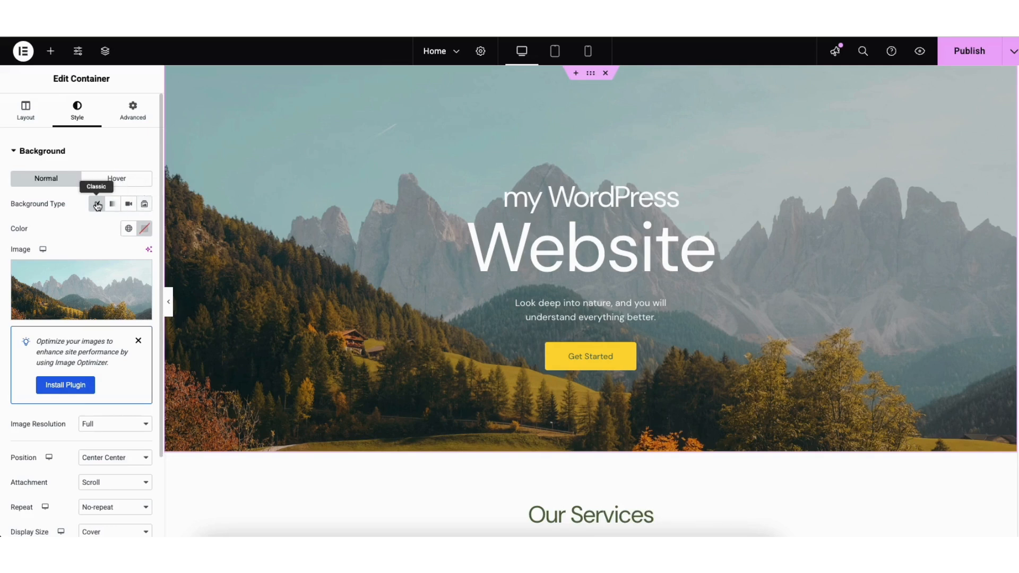
mouse_move(86, 286)
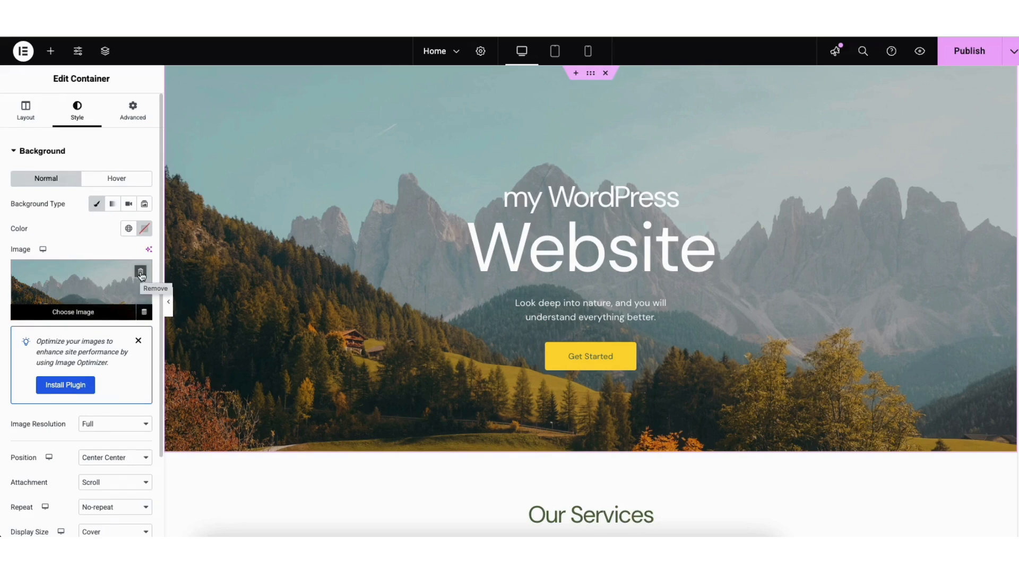
left_click(82, 292)
left_click(157, 99)
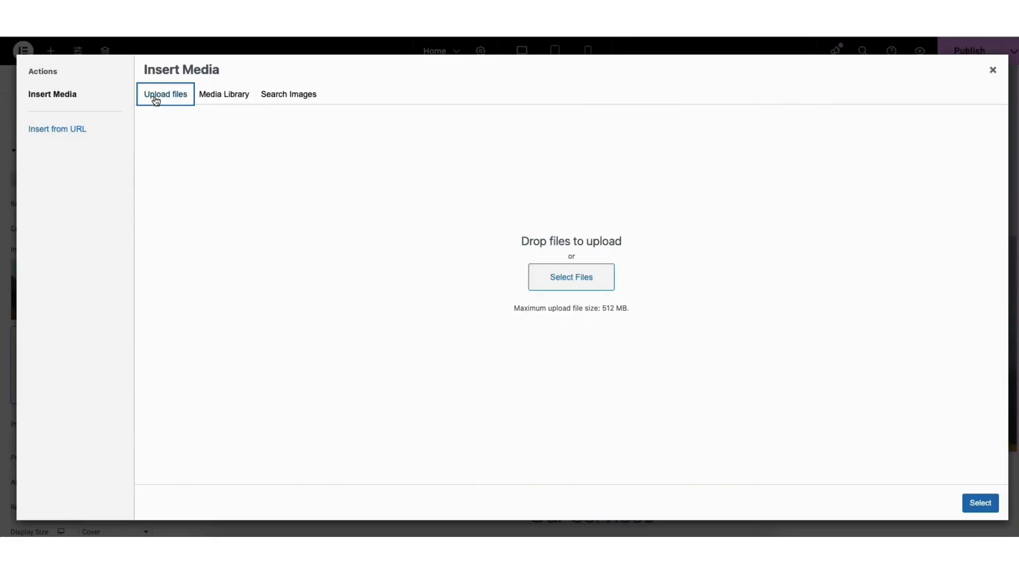
left_click(221, 96)
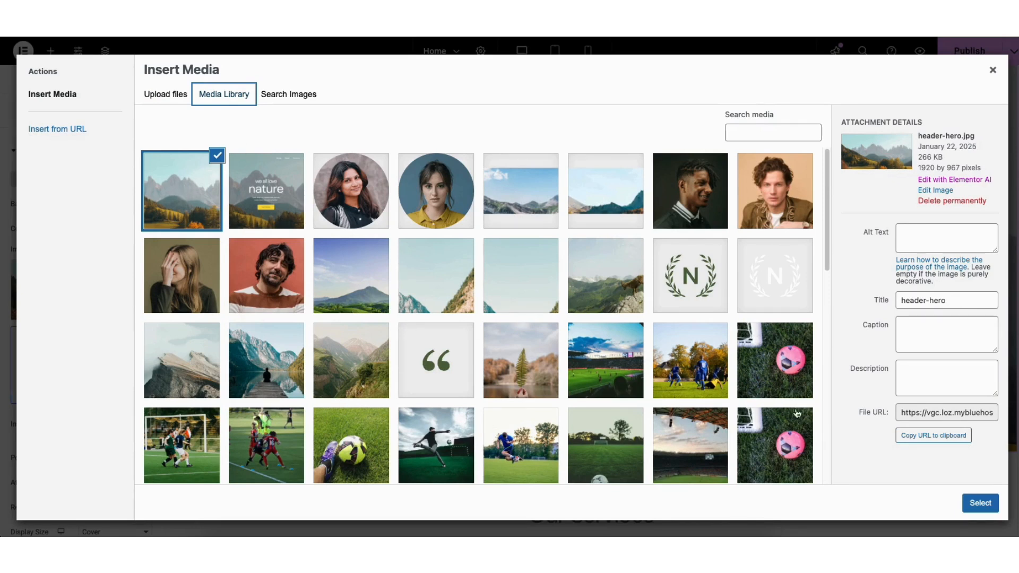
left_click(977, 506)
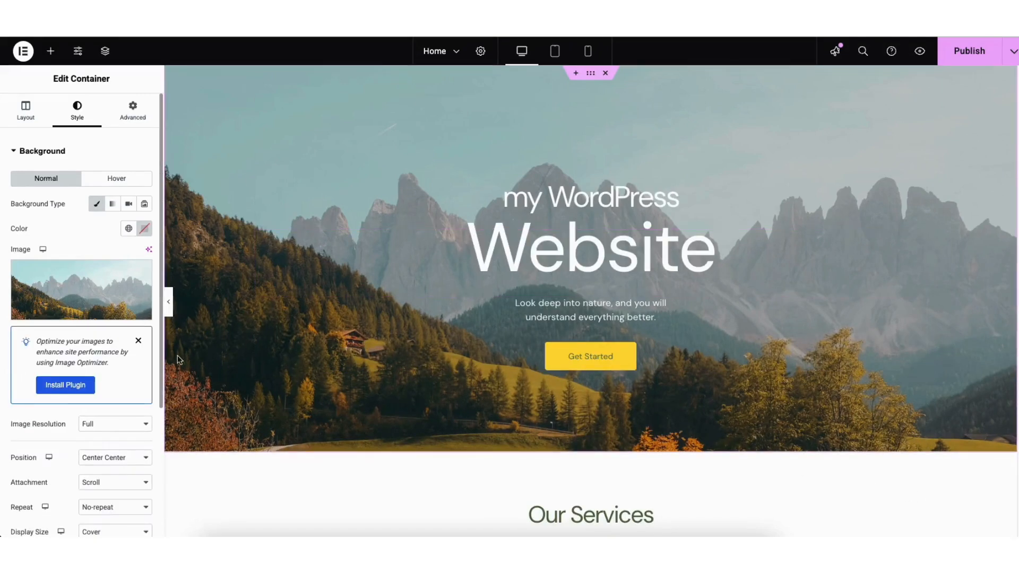
Step: Switch the hero container's background overlay to a custom colour and reduce its opacity to 0.15
scroll(162, 374, "down", 5)
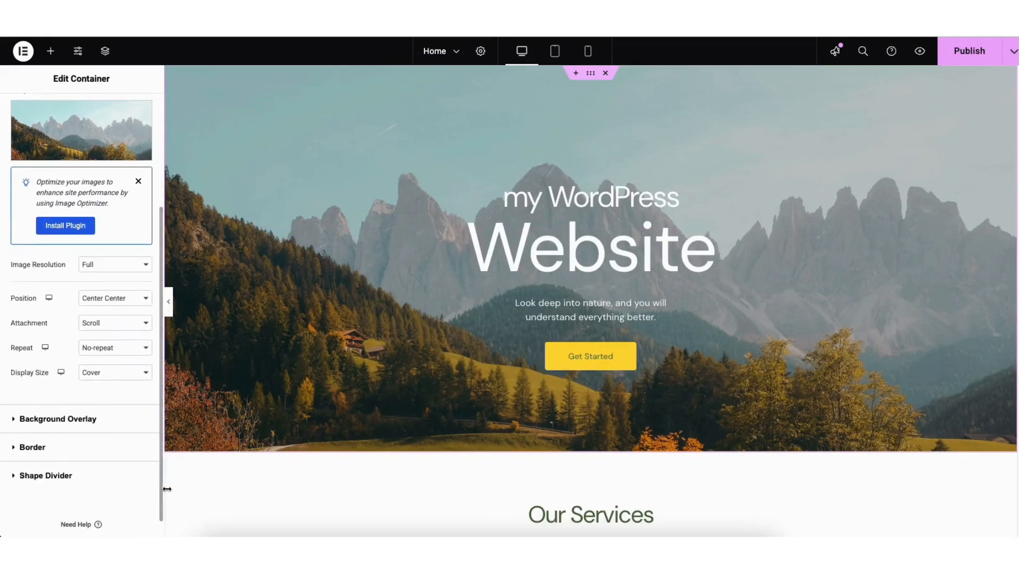
left_click(78, 419)
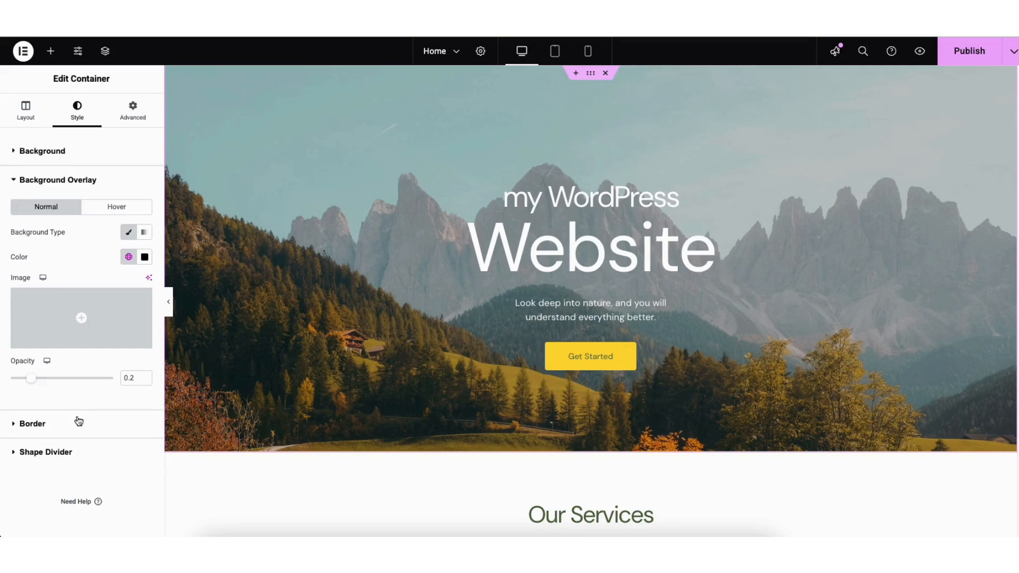
left_click(145, 258)
left_click_drag(103, 375, 27, 382)
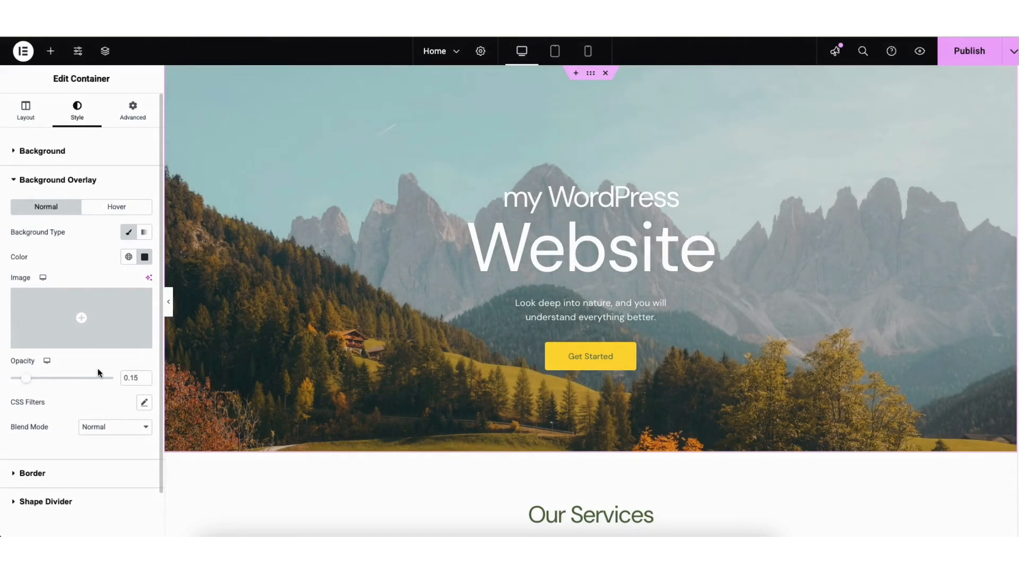
Step: Examine the Get Started button's text, link options and icon library, plus its normal and hover style settings
left_click(564, 361)
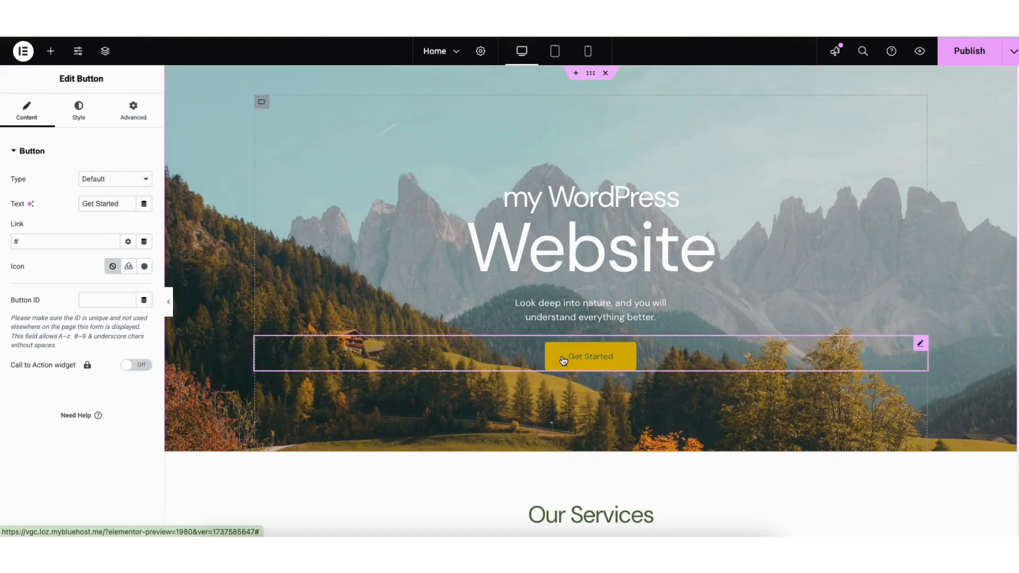
left_click_drag(82, 206, 129, 204)
left_click(94, 223)
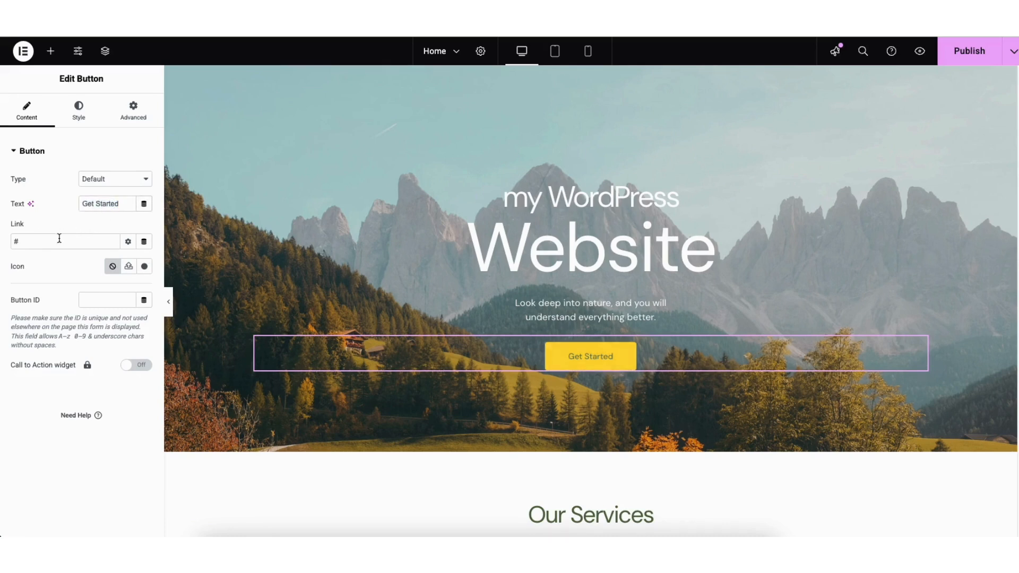
left_click(128, 242)
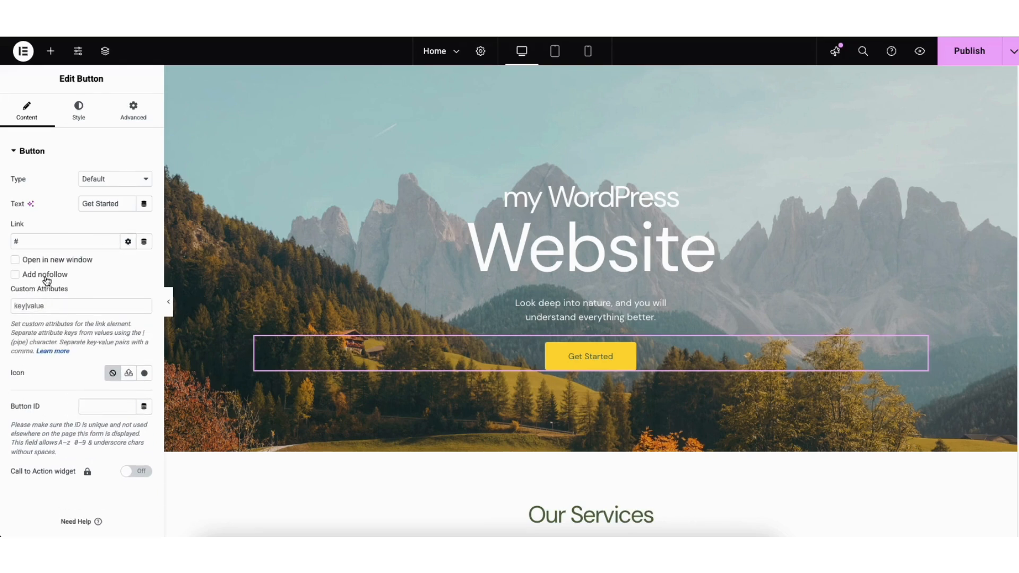
left_click(127, 244)
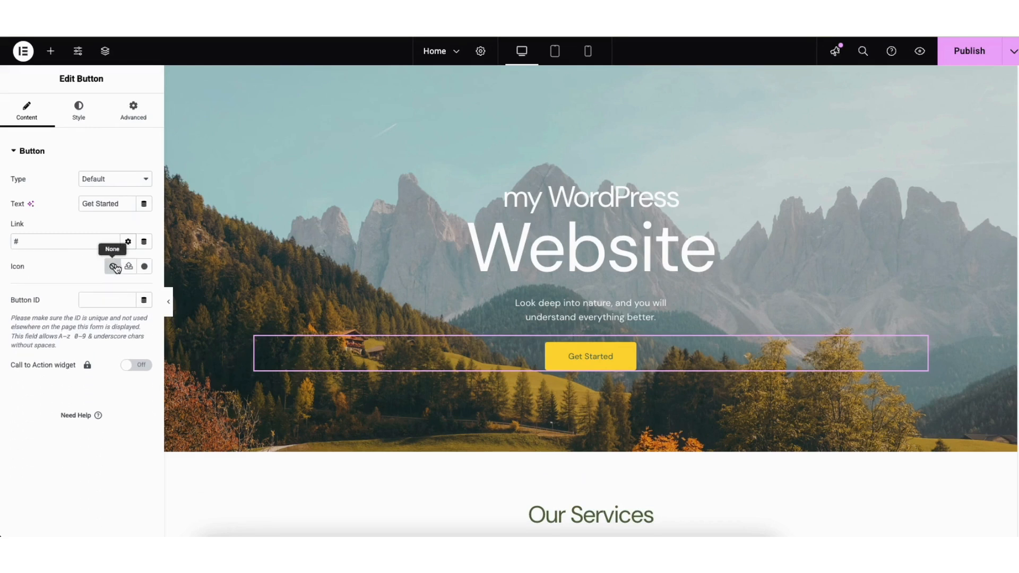
left_click(144, 266)
left_click_drag(823, 136, 825, 162)
scroll(825, 162, "down", 5)
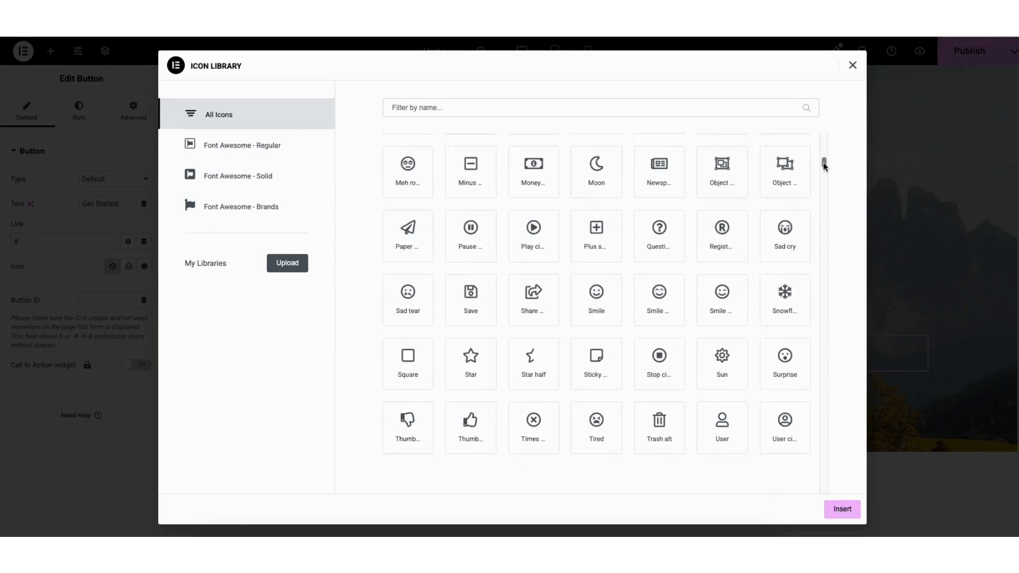
left_click(853, 65)
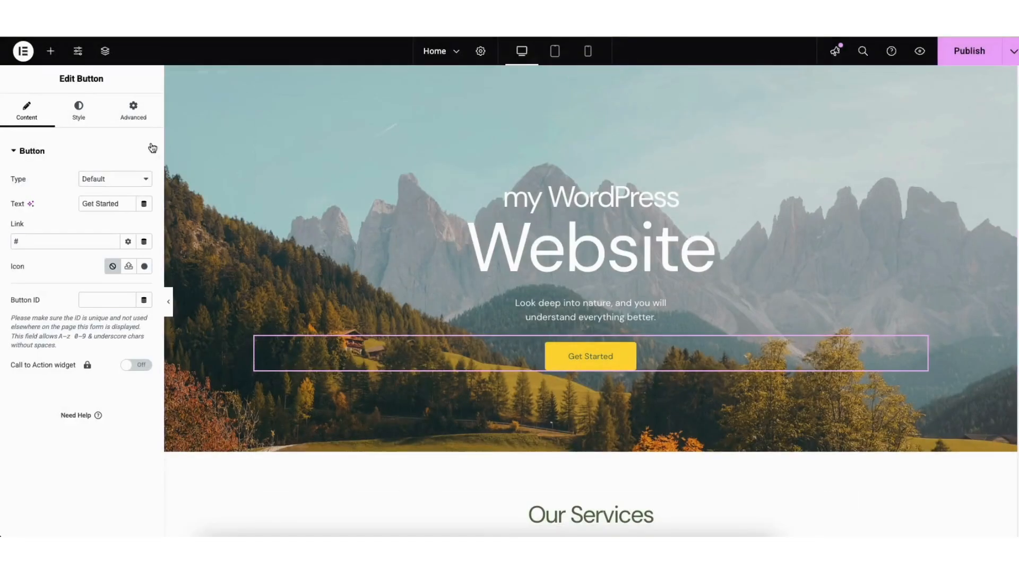
left_click(78, 108)
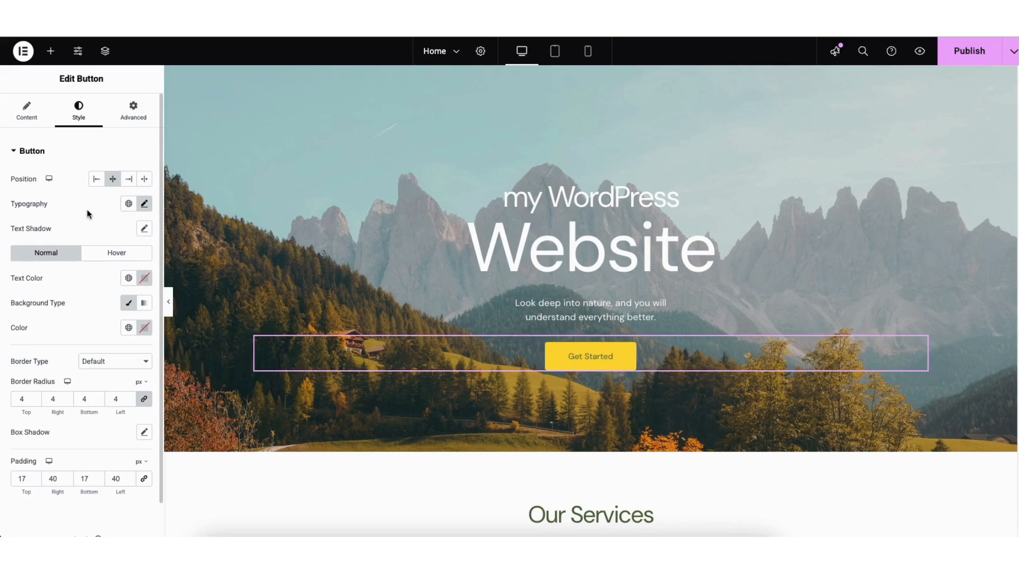
left_click(97, 255)
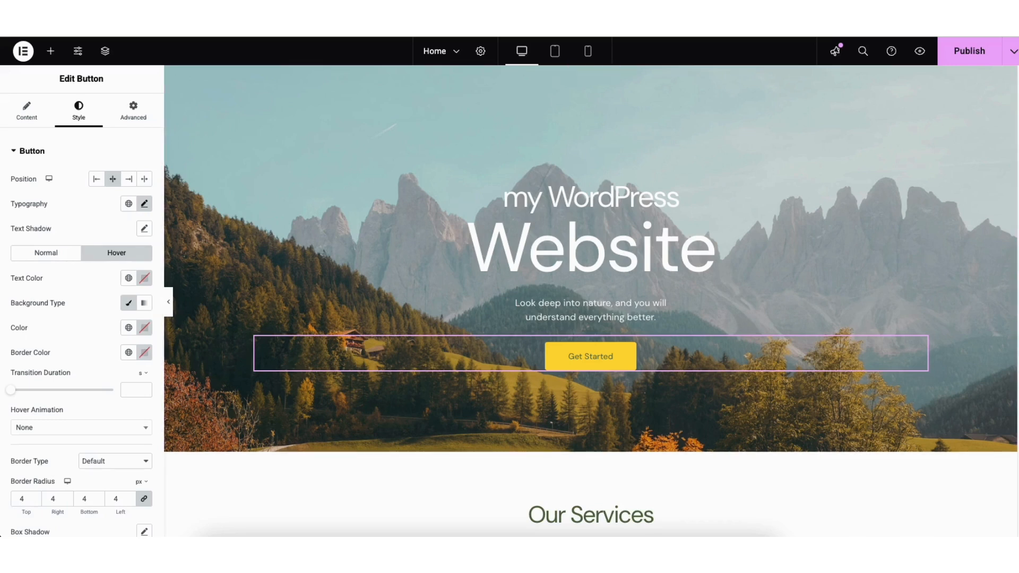
Step: Add a Heading widget between the About Us section's title and paragraph, and delete it again
scroll(965, 315, "down", 15)
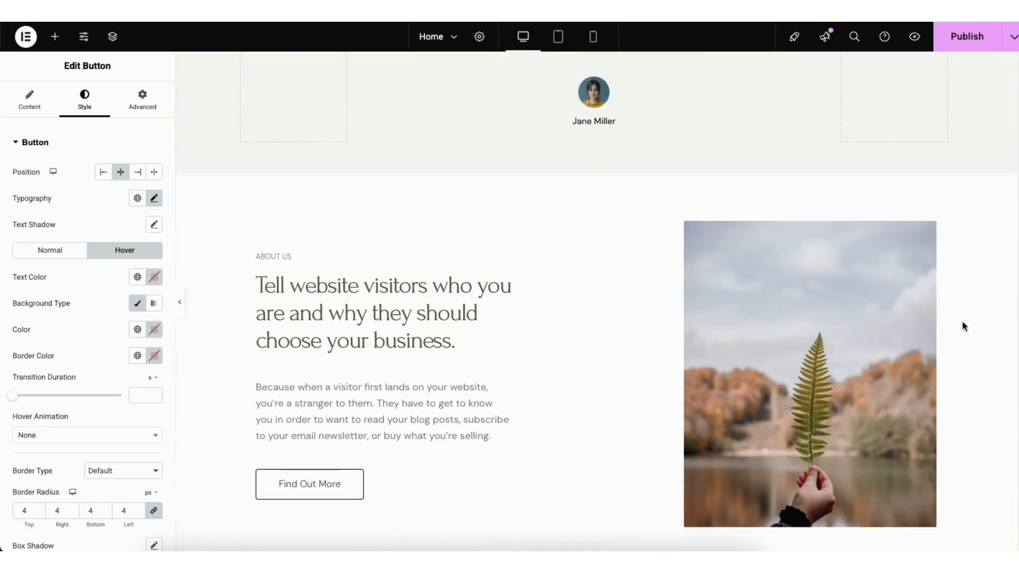
scroll(961, 329, "down", 3)
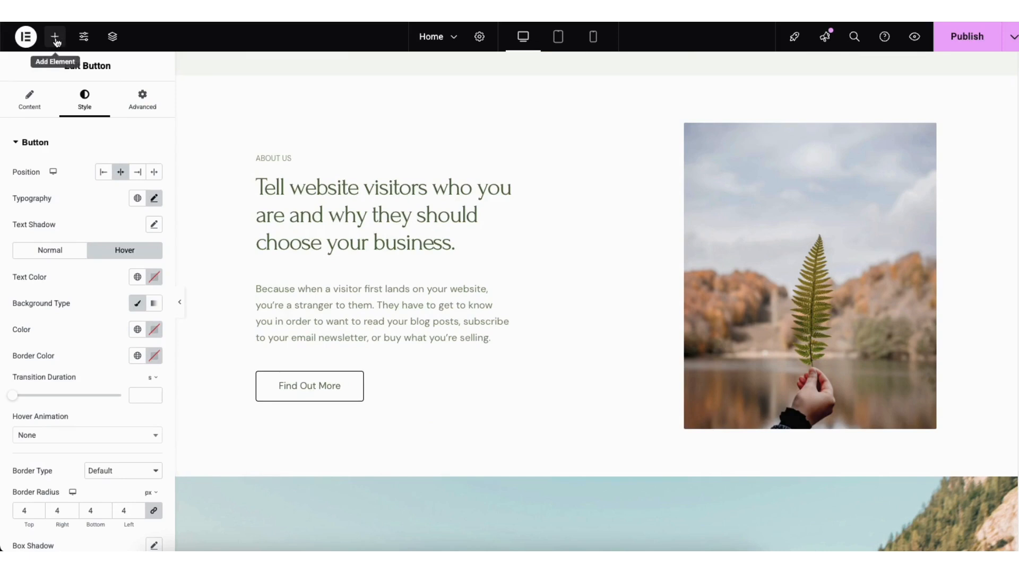
left_click(55, 37)
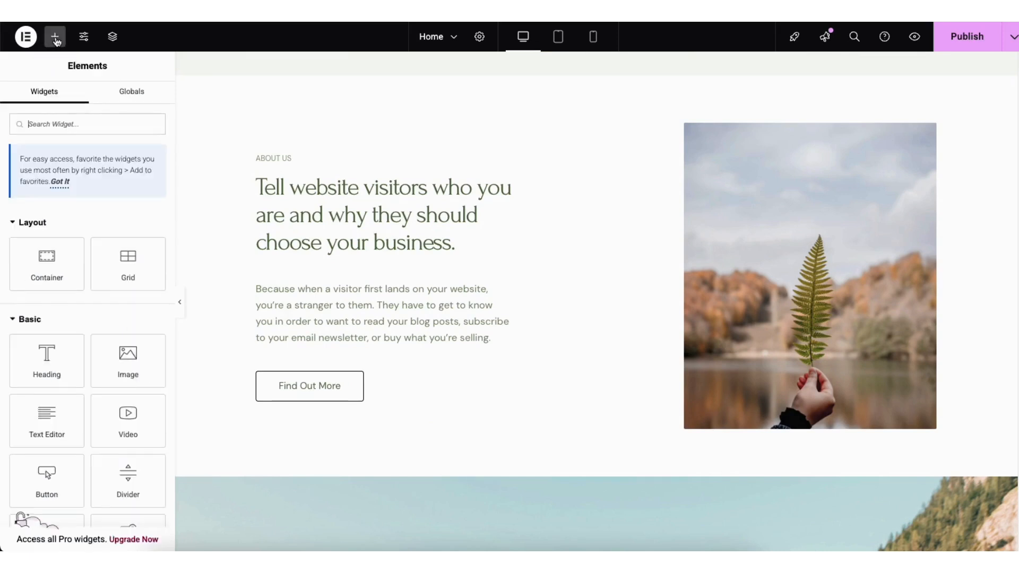
mouse_move(51, 342)
left_mouse_down()
mouse_move(179, 333)
mouse_move(312, 271)
mouse_move(68, 351)
left_mouse_up()
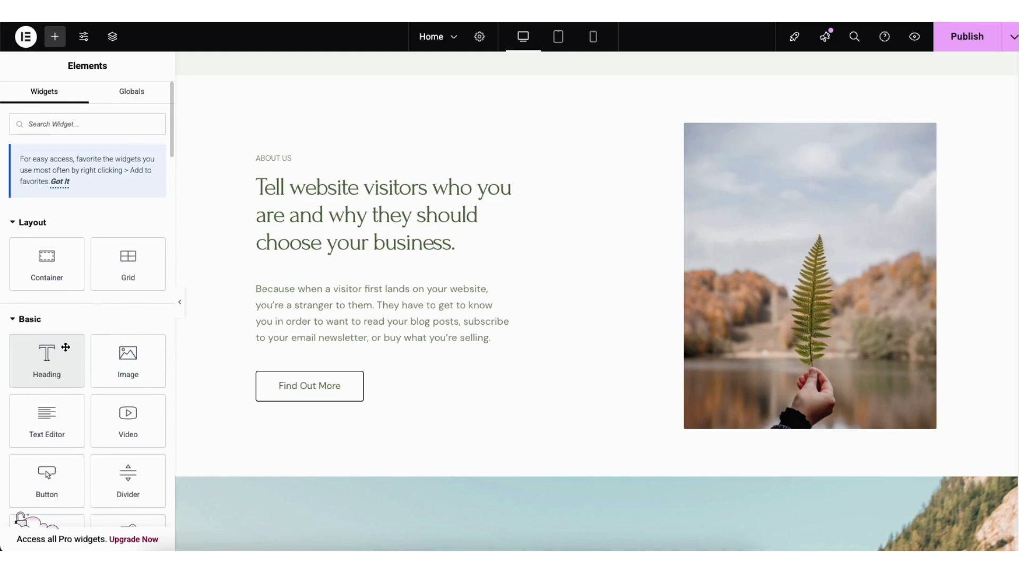
left_click_drag(46, 361, 313, 274)
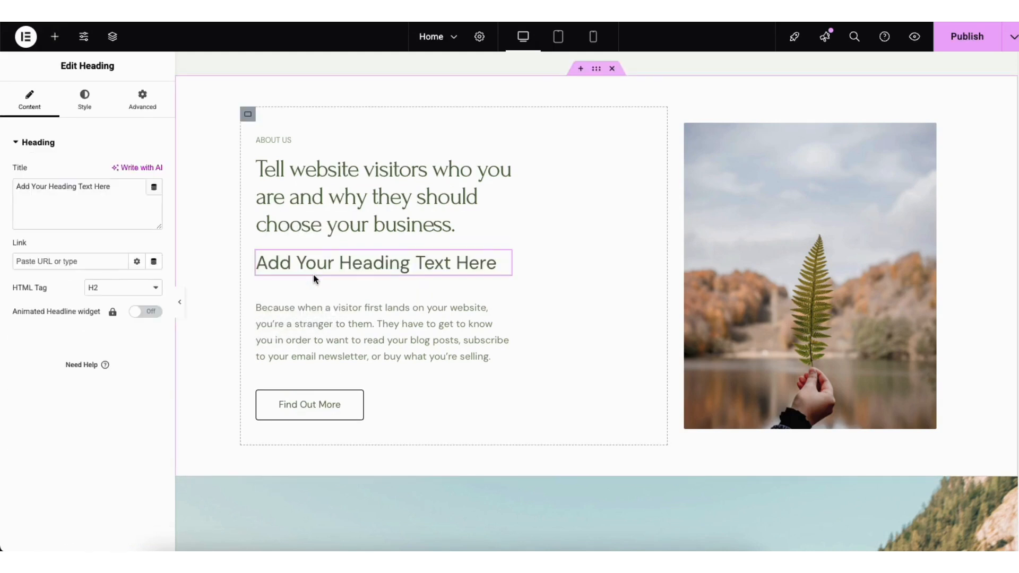
right_click(314, 264)
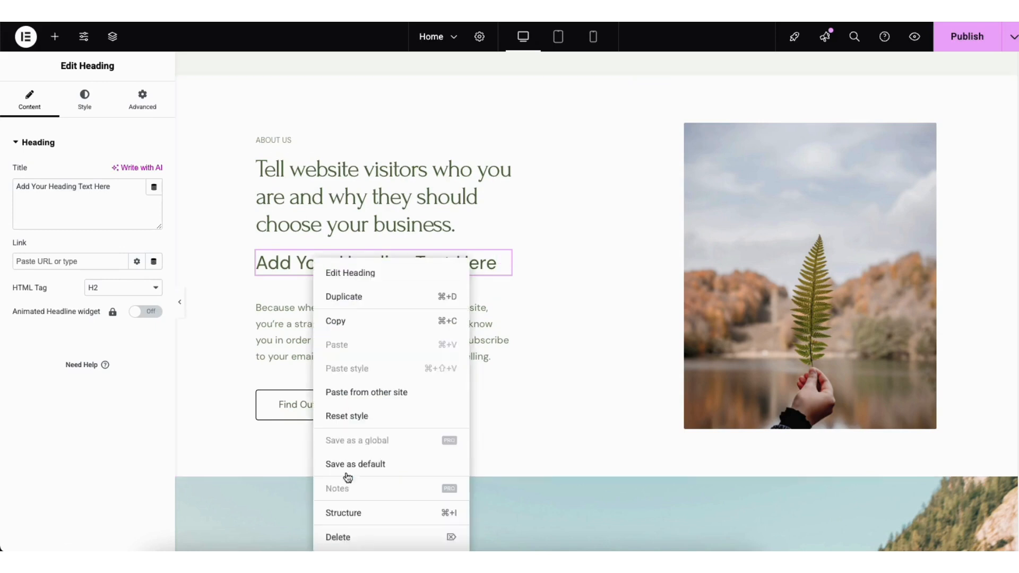
left_click(338, 537)
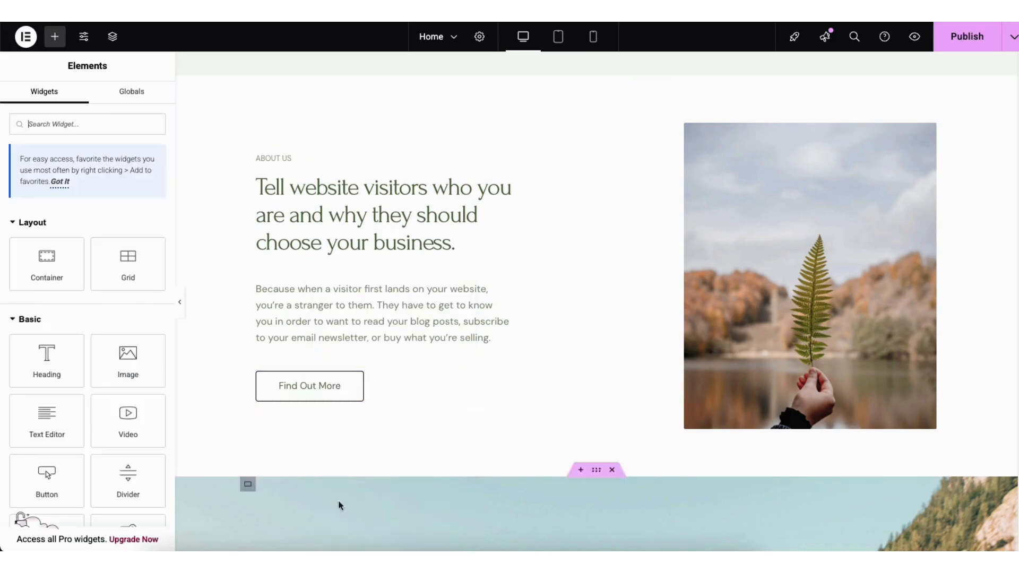
Step: Duplicate the About Us paragraph, move the copy above the section title, and return it below the original paragraph
right_click(301, 294)
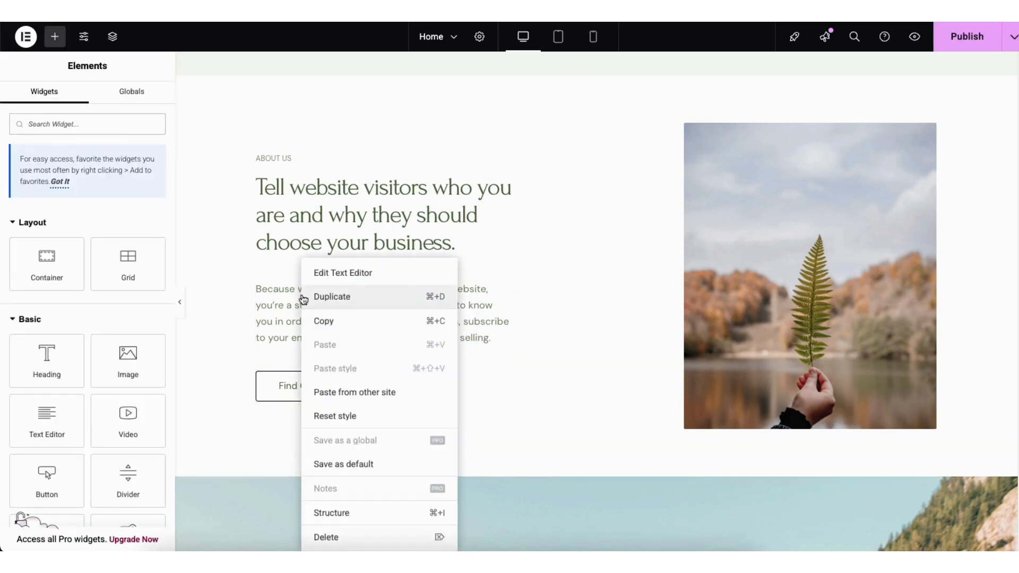
left_click(330, 296)
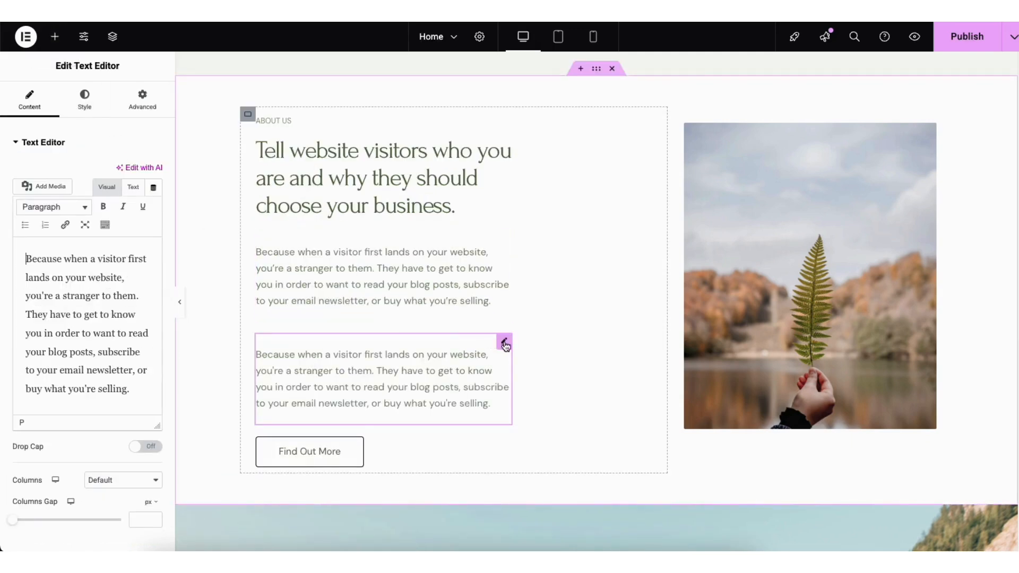
left_click_drag(504, 341, 414, 153)
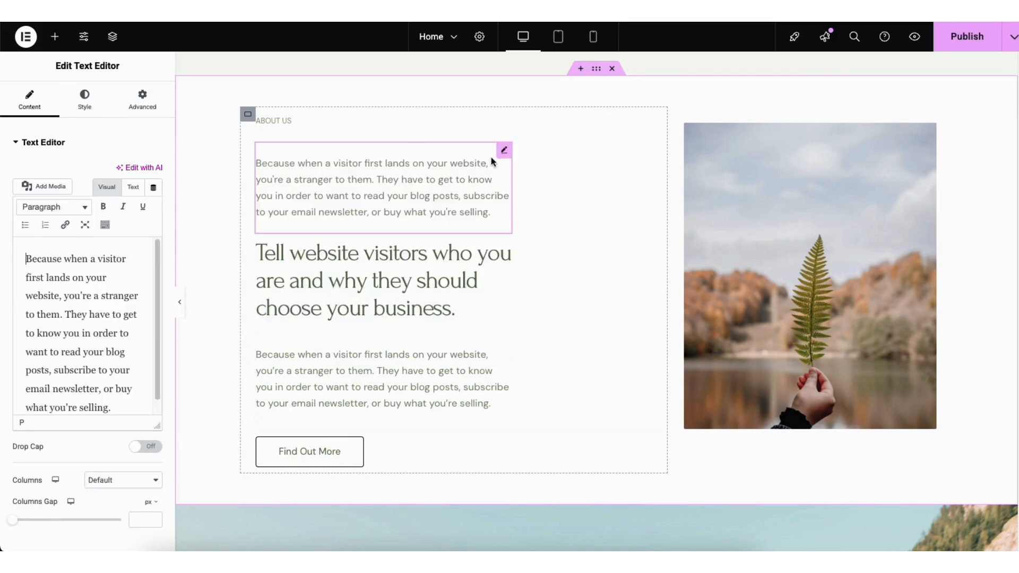
left_click_drag(504, 150, 412, 322)
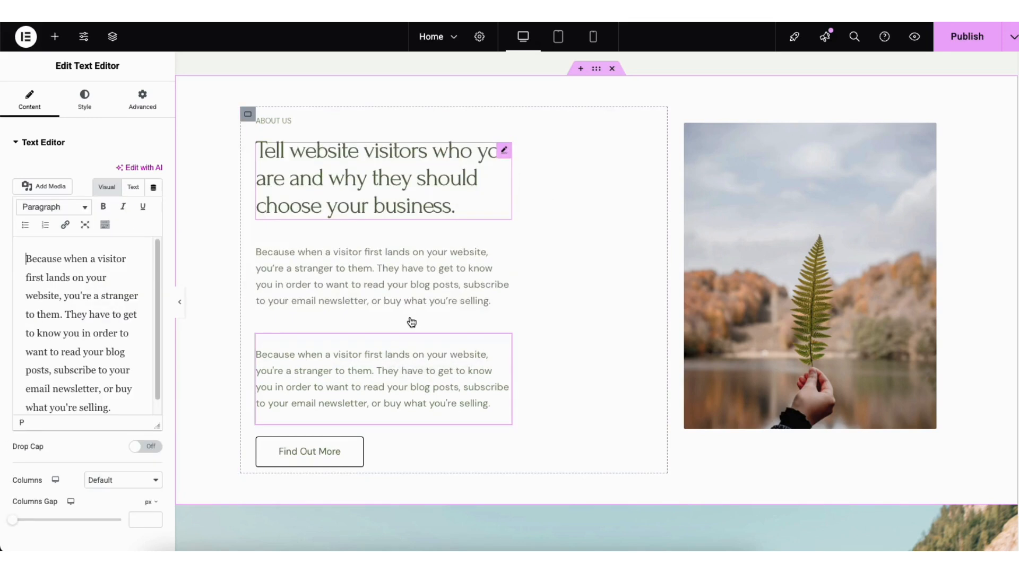
Step: Add a Text Editor widget between the About Us title and the first paragraph
left_click(55, 36)
left_click_drag(47, 419, 319, 250)
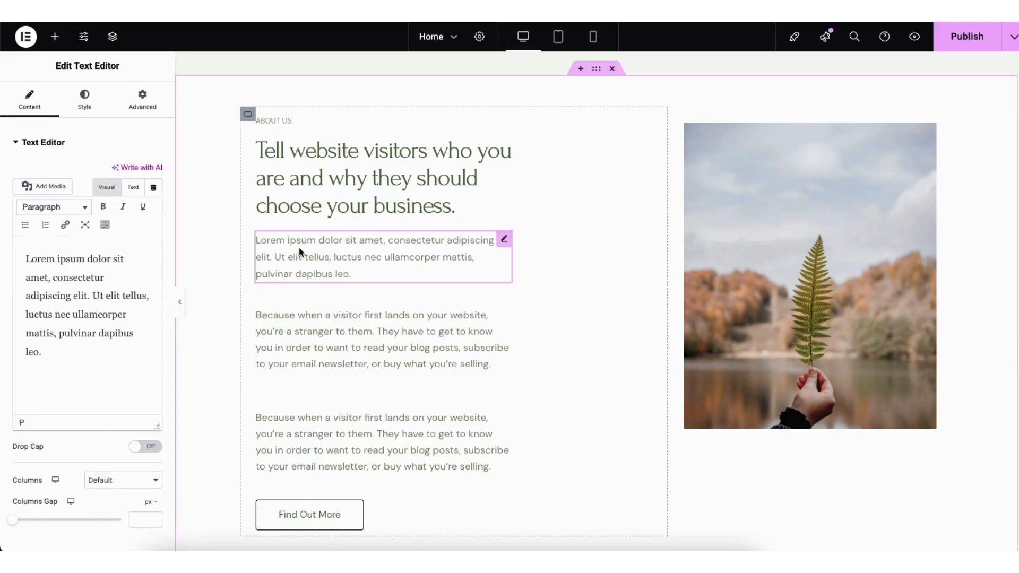
Step: Examine the new About Us text widget's link settings and its extended formatting options, including the text colour choices
left_click(299, 249)
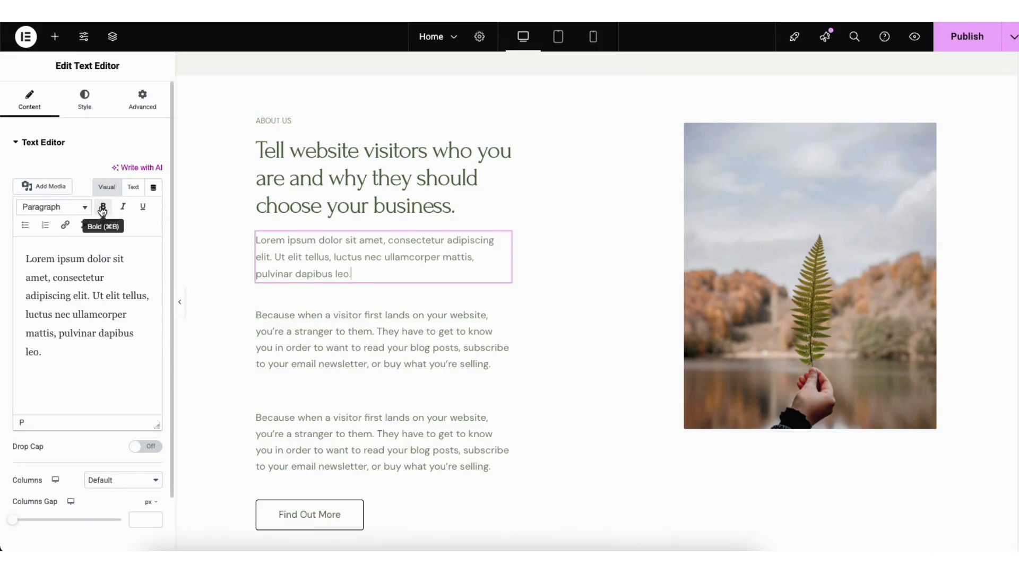
left_click(65, 225)
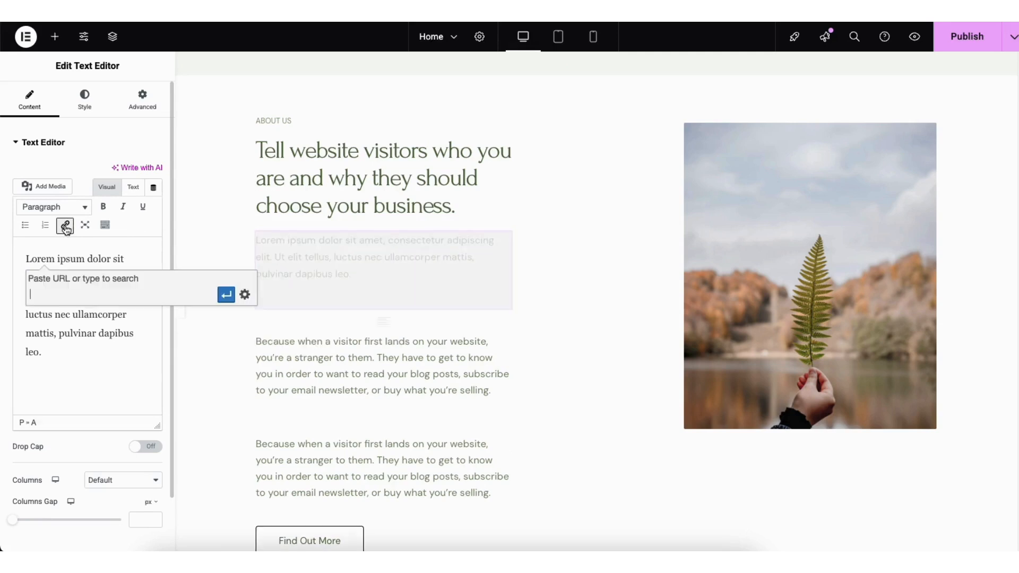
left_click(244, 295)
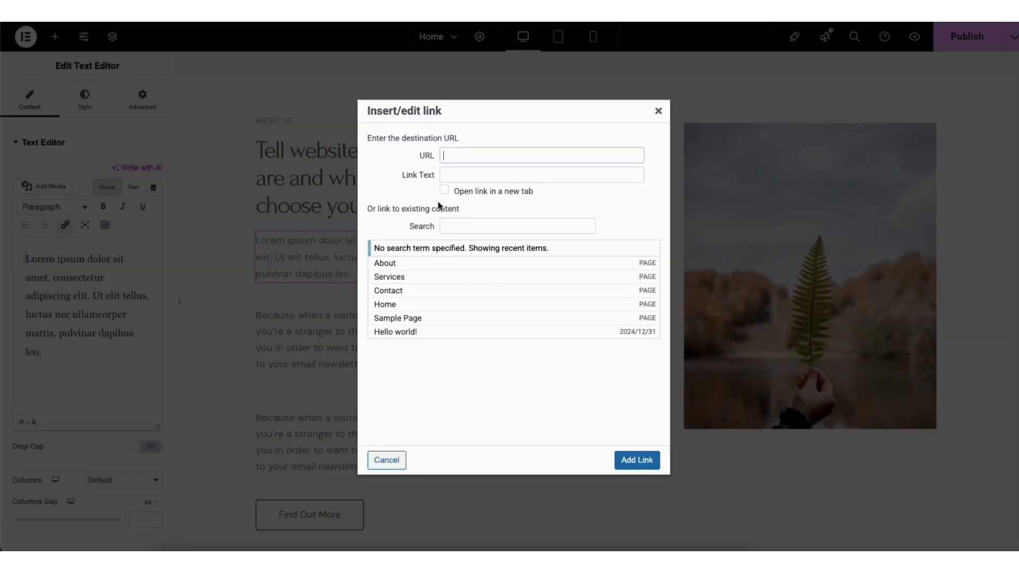
left_click(658, 111)
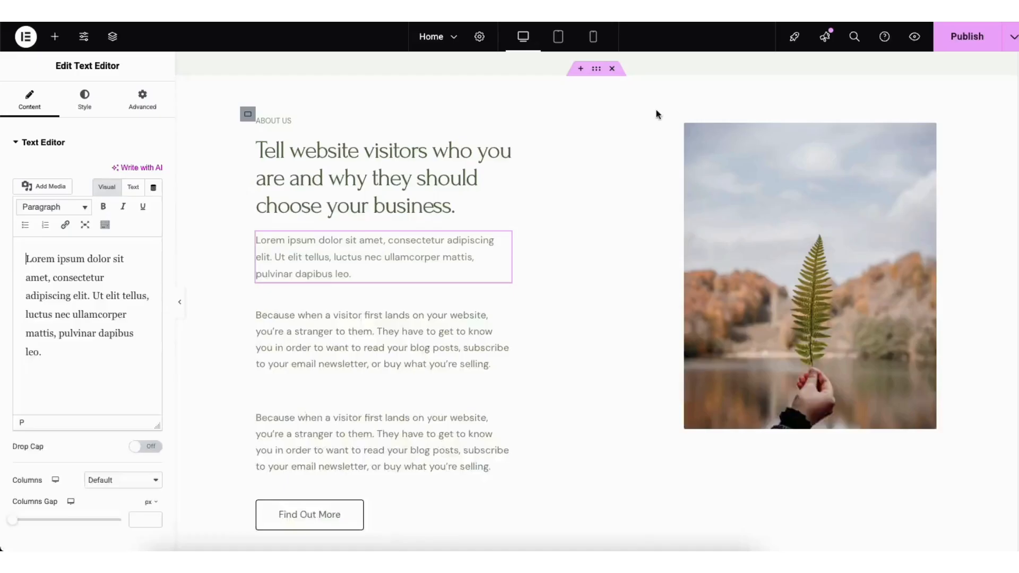
left_click(105, 226)
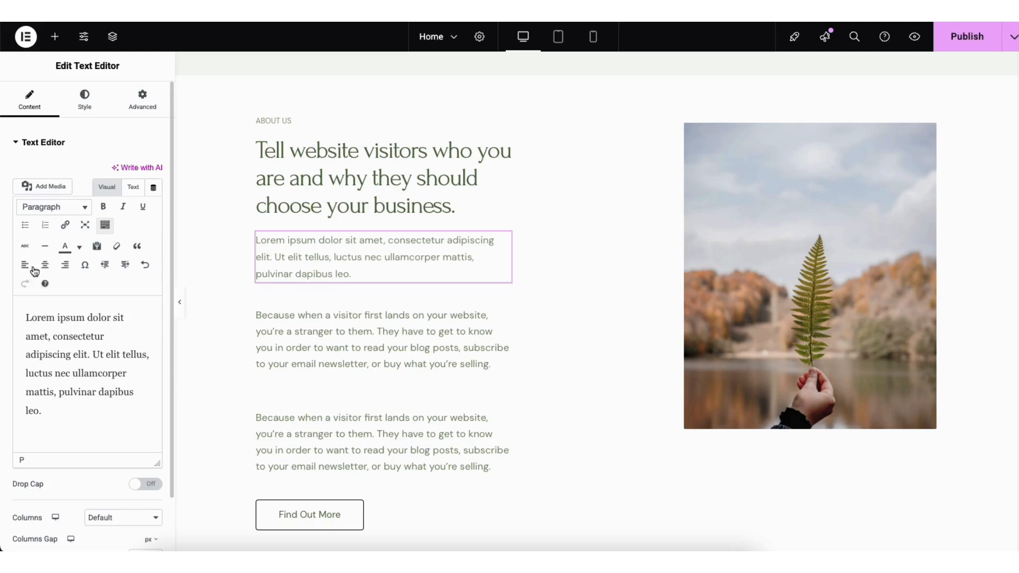
left_click(79, 247)
left_click(79, 250)
left_click(146, 267)
left_click(26, 287)
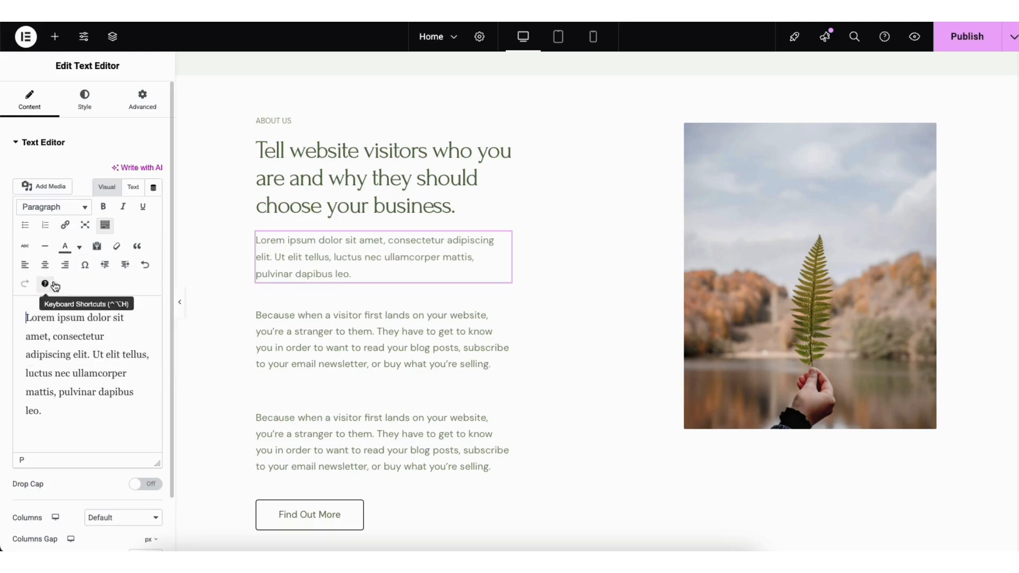
Step: Examine the new text widget's style and typography settings, including the list of available font families
left_click(85, 105)
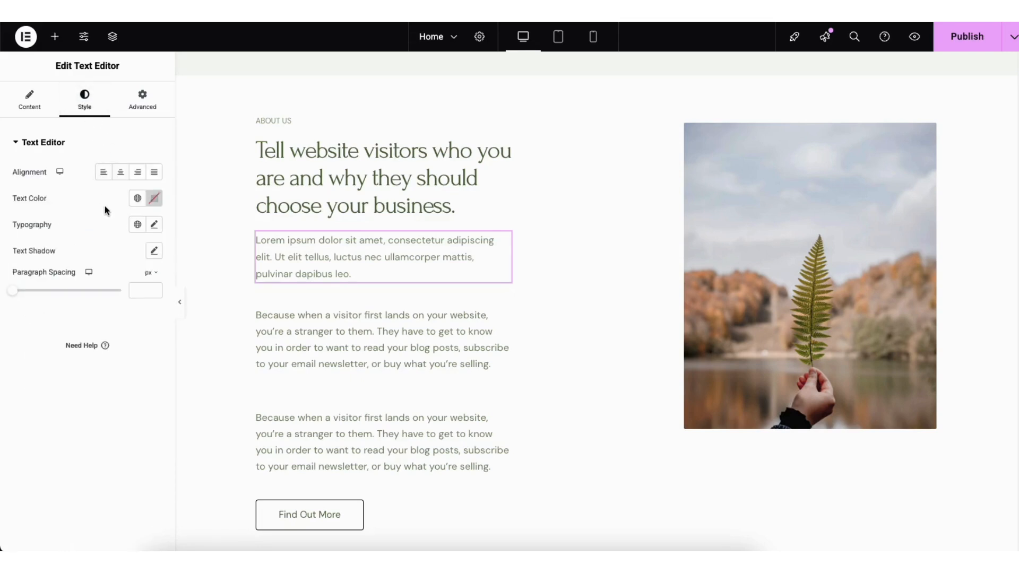
left_click(154, 225)
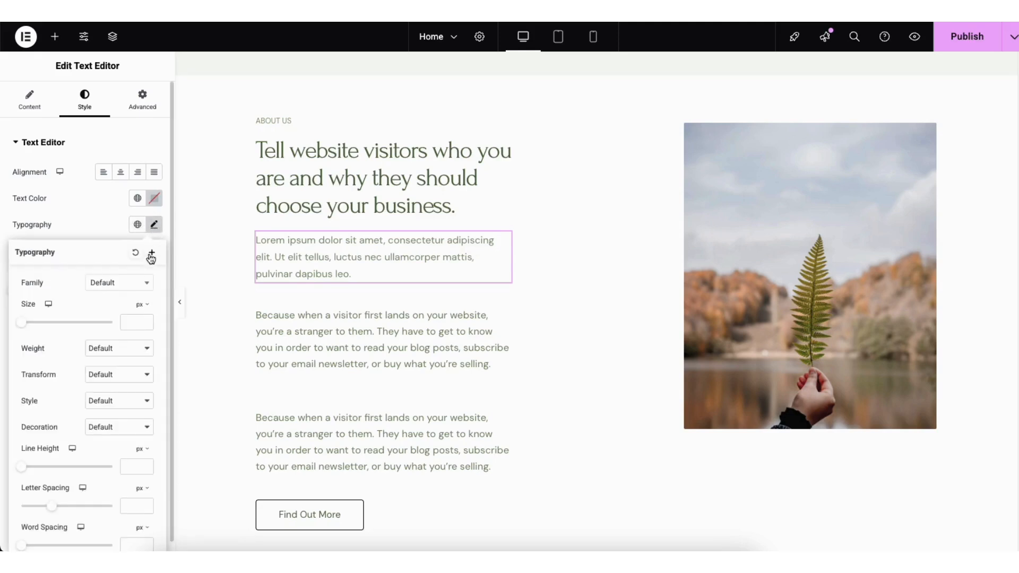
left_click(140, 289)
left_click_drag(149, 317, 150, 337)
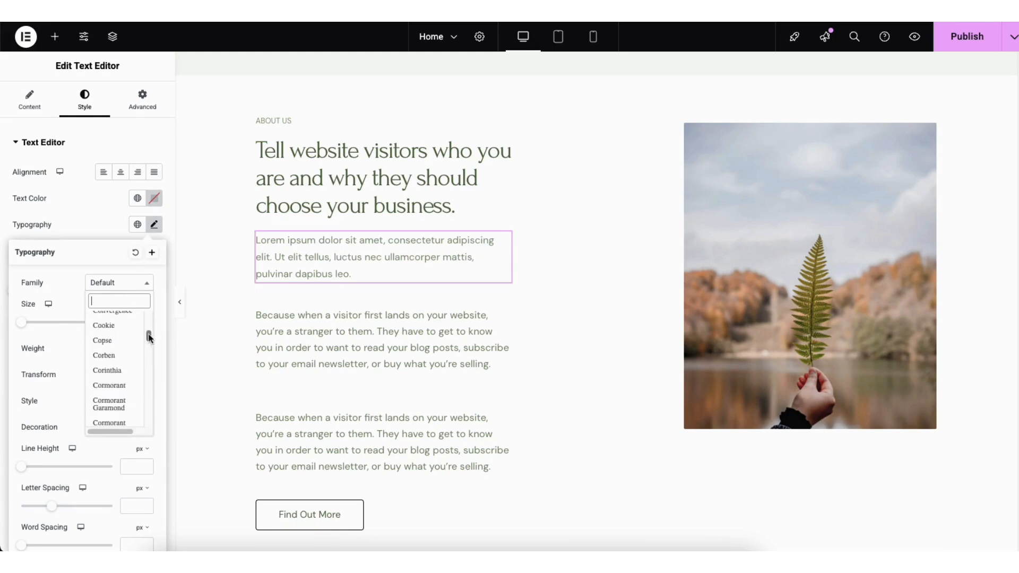
left_click(74, 294)
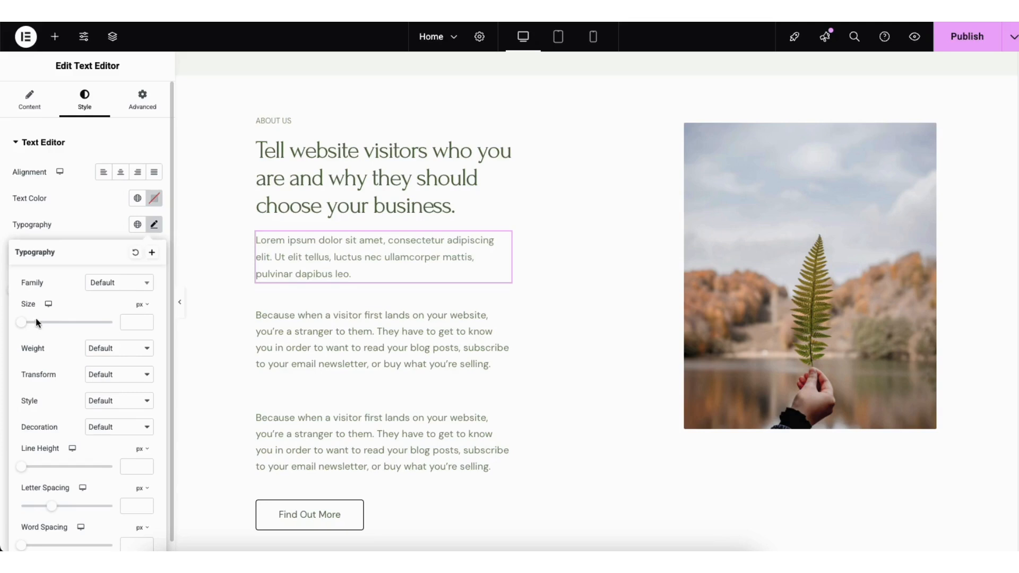
Step: Open the media picker for the About Us image, check the file upload option, and select leaf.jpg from the library
left_click(759, 247)
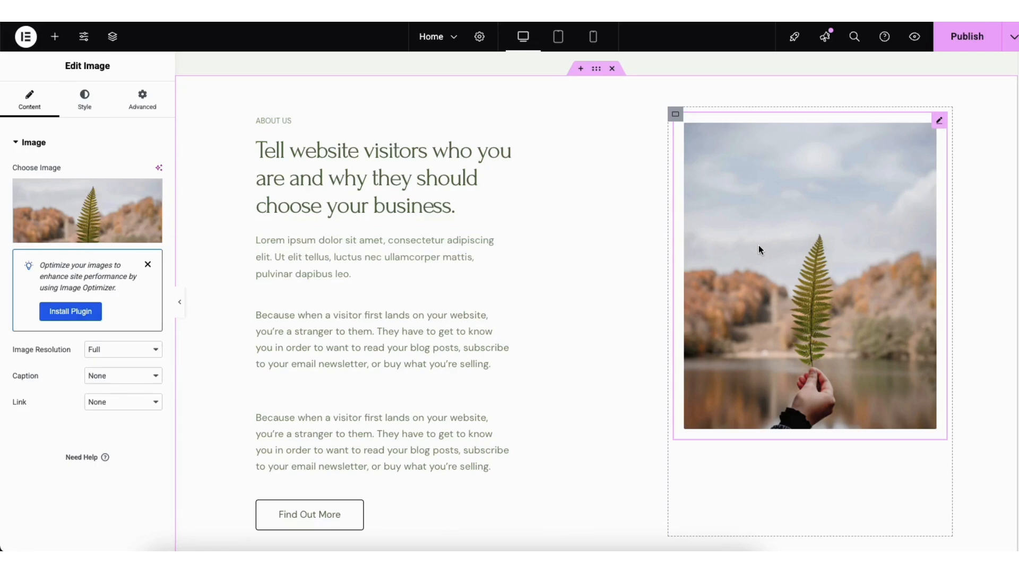
mouse_move(146, 231)
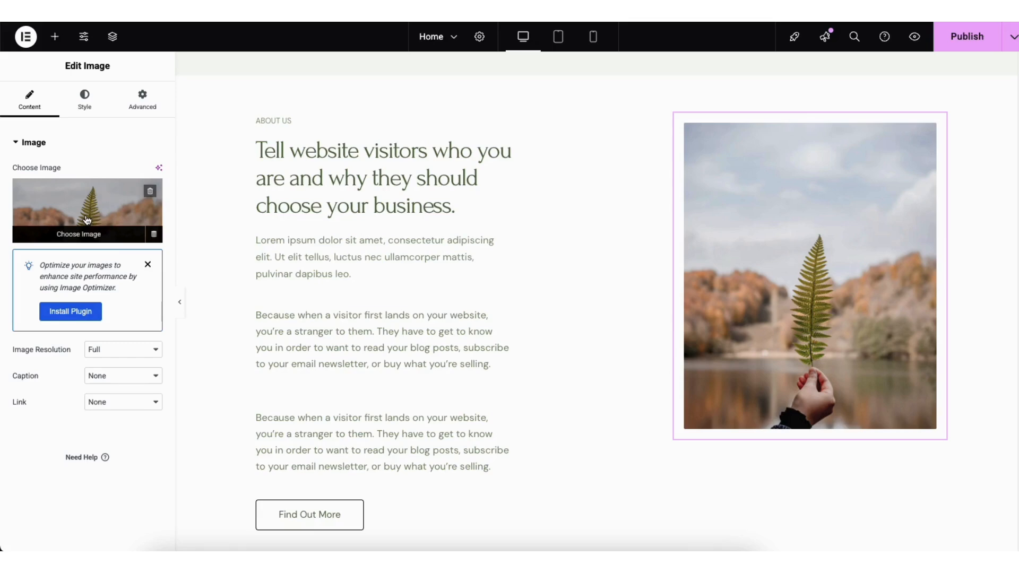
left_click(88, 220)
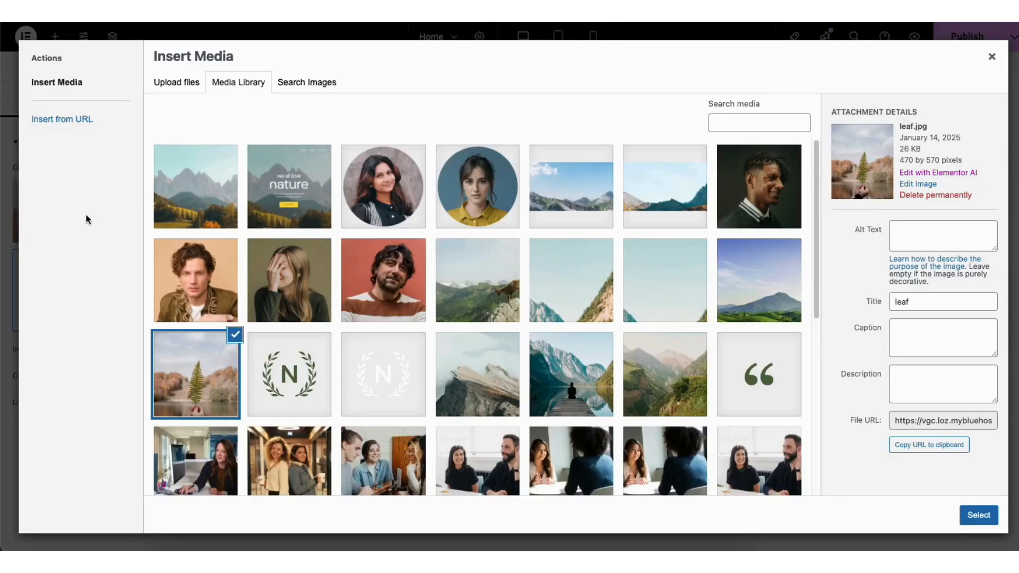
left_click(168, 86)
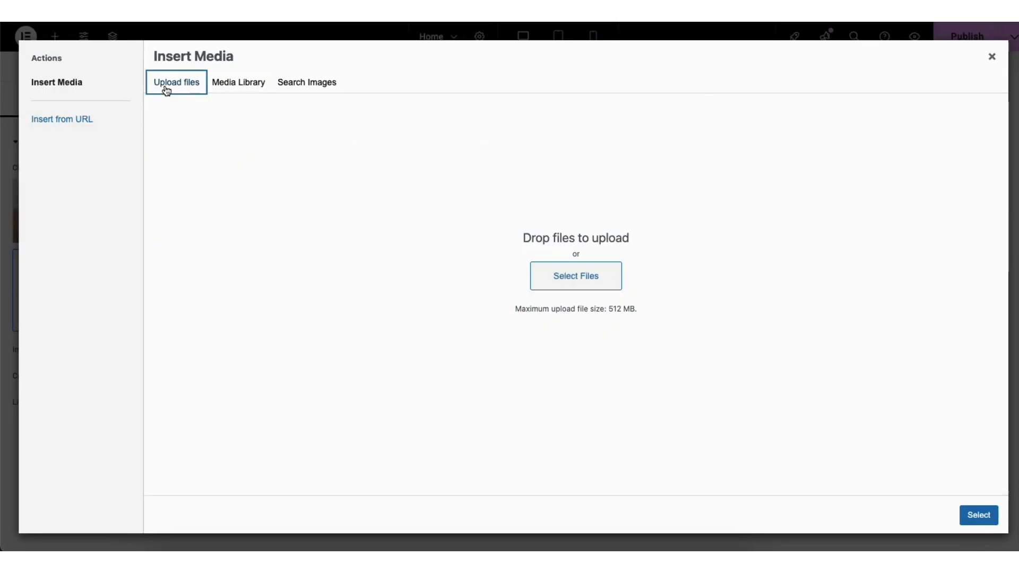
left_click(223, 83)
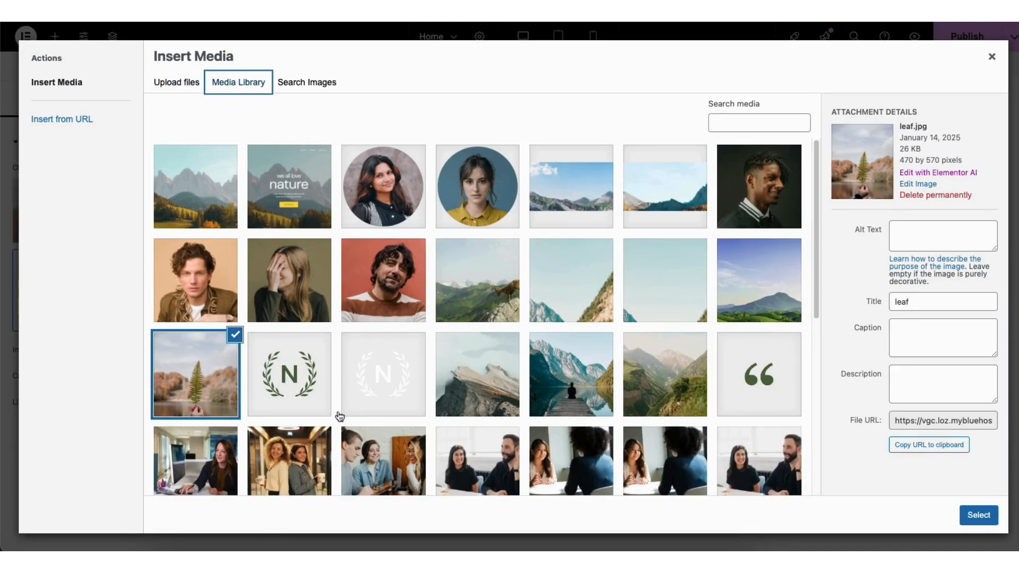
left_click(976, 516)
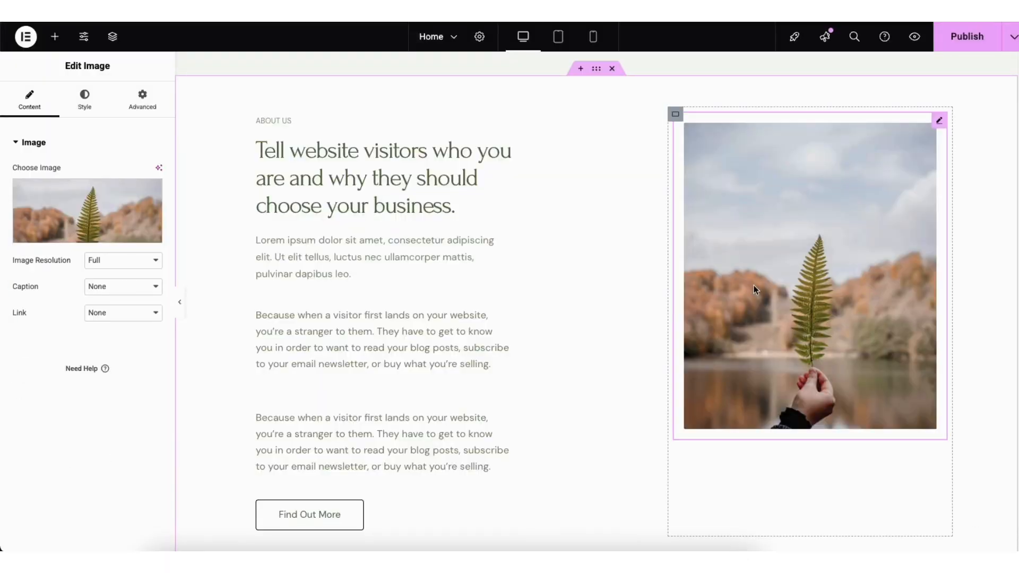
Step: Examine the background image settings of the Questions section's container
scroll(215, 173, "down", 8)
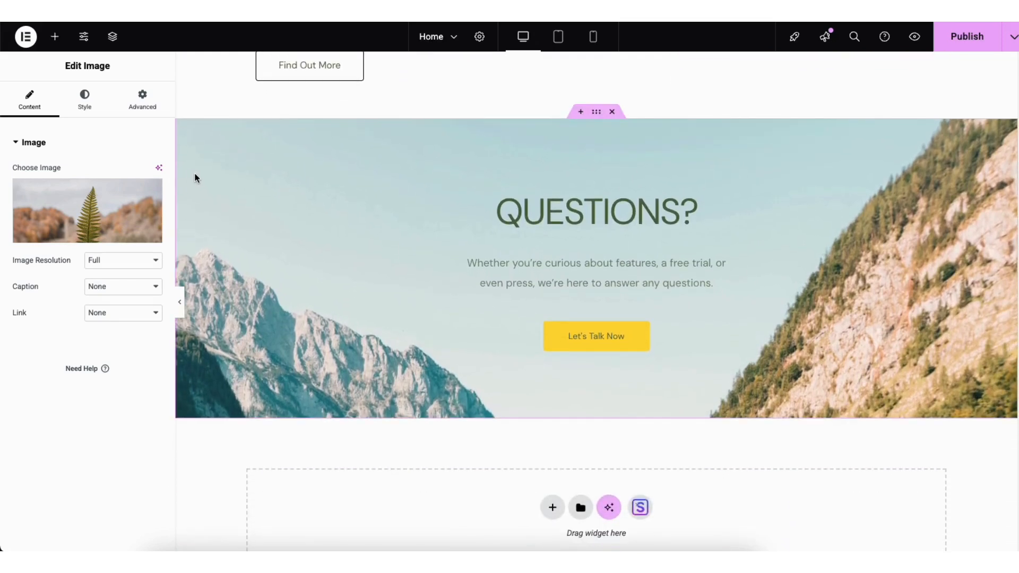
right_click(222, 153)
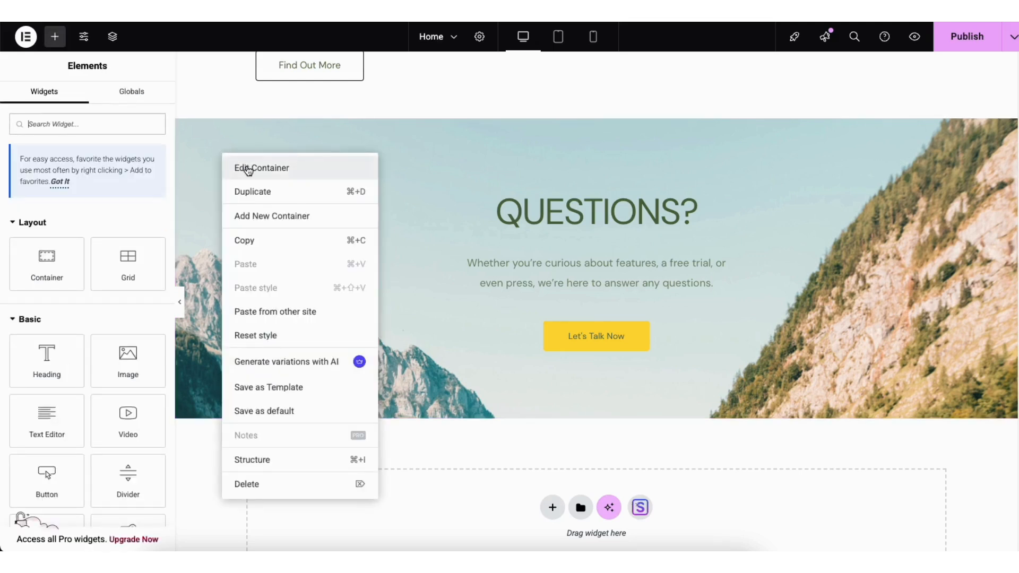
left_click(245, 166)
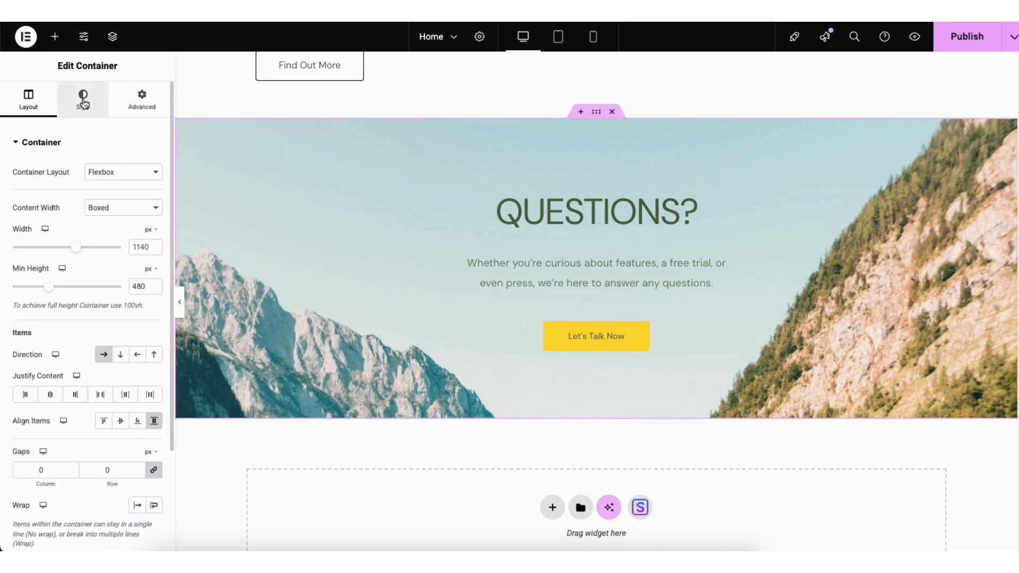
left_click(82, 100)
mouse_move(109, 281)
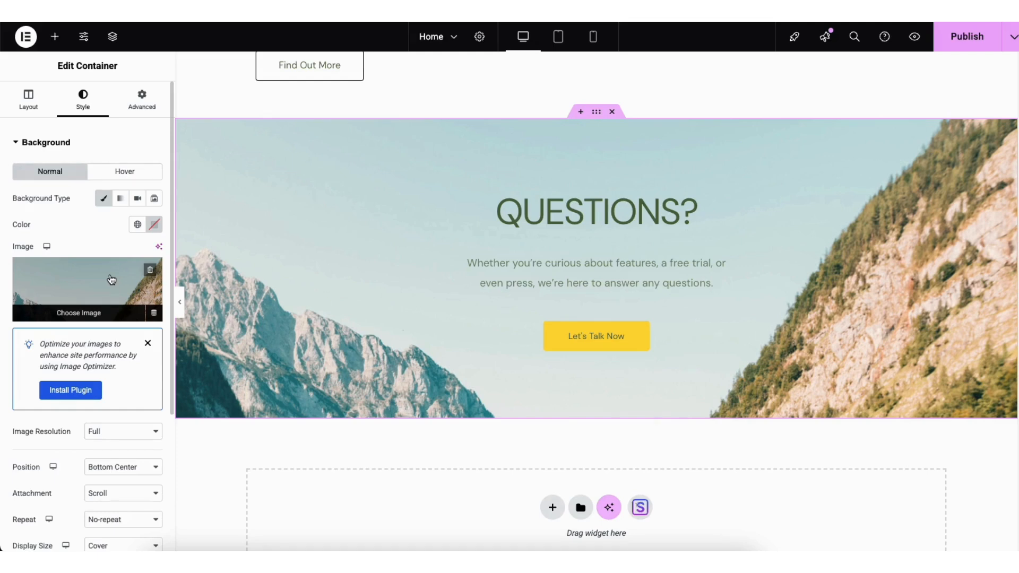
Step: Set the testimonial section container's background colour to white (#FFFFFF)
scroll(1003, 345, "up", 12)
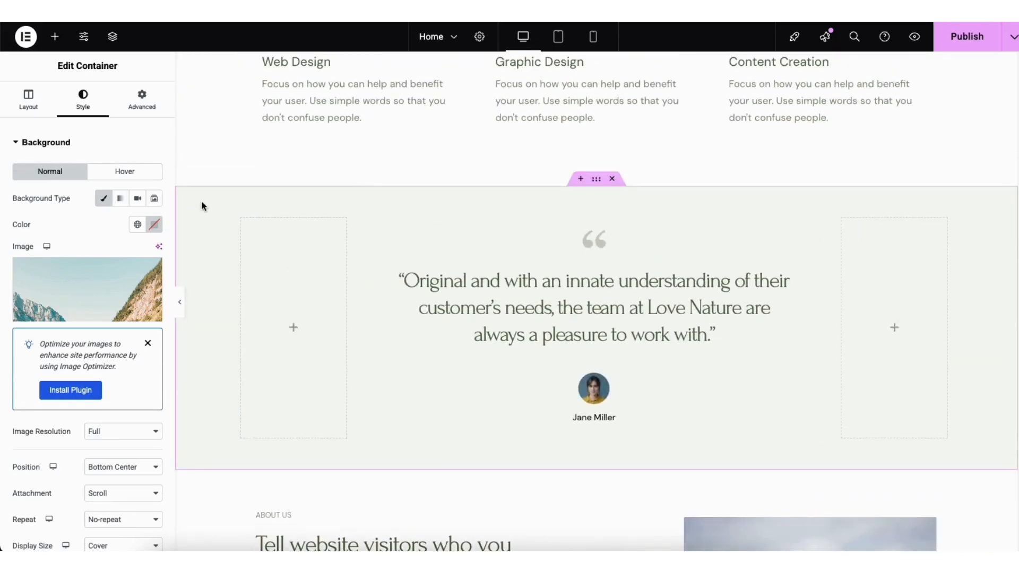
right_click(202, 206)
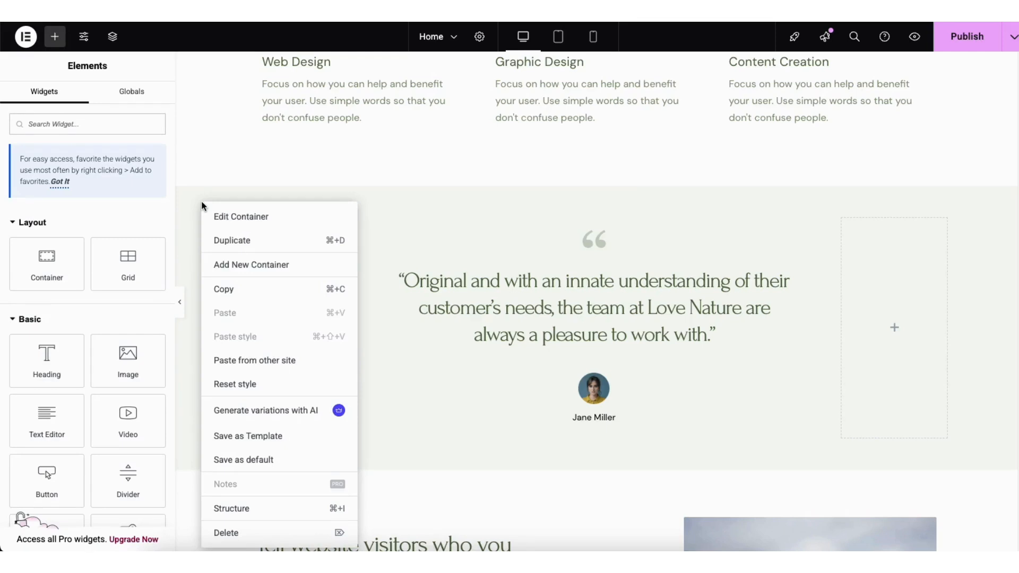
left_click(230, 217)
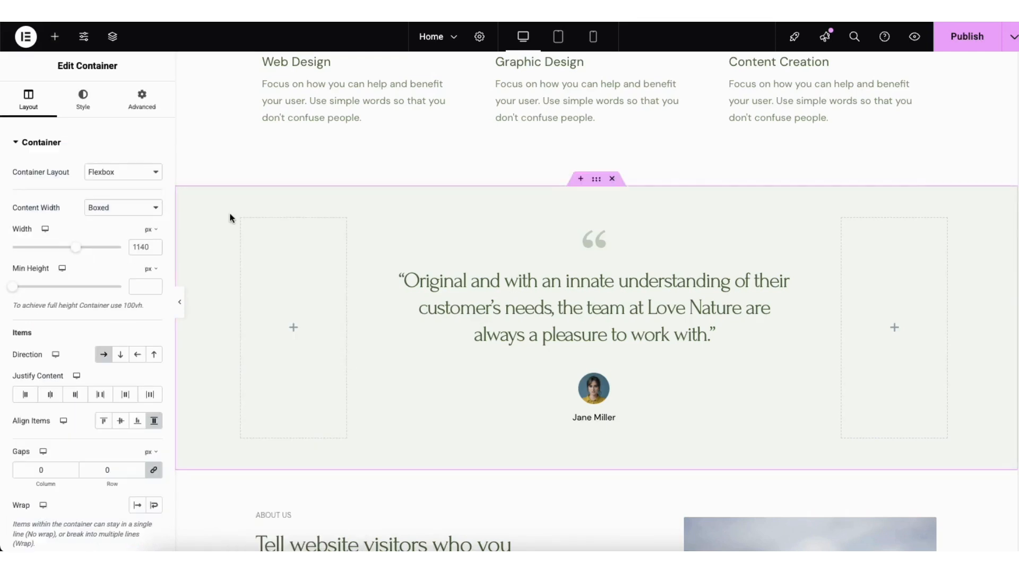
left_click(82, 101)
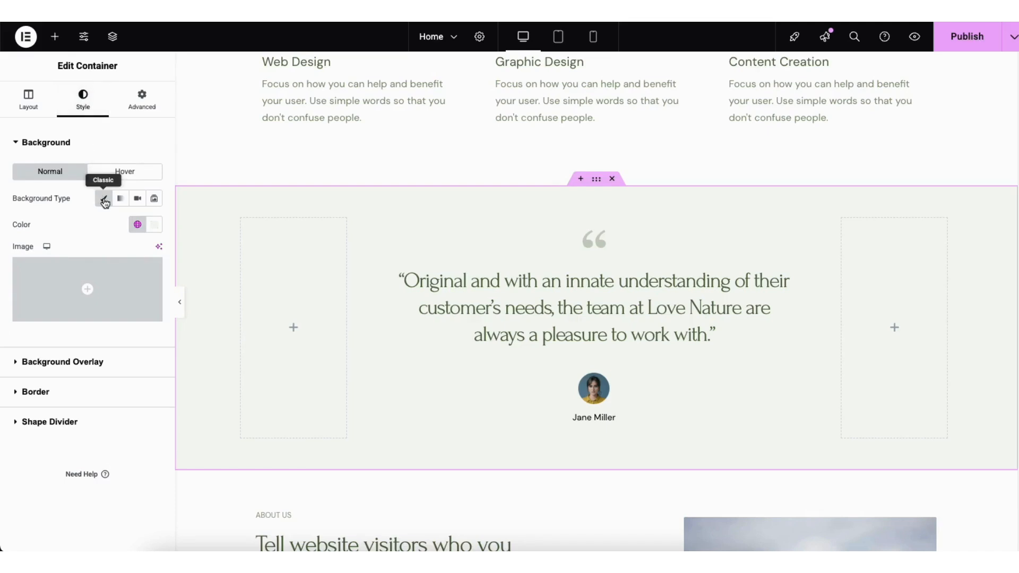
left_click(154, 224)
mouse_move(128, 305)
left_mouse_down()
mouse_move(221, 293)
mouse_move(221, 368)
mouse_move(126, 332)
mouse_move(97, 285)
mouse_move(75, 275)
left_mouse_up()
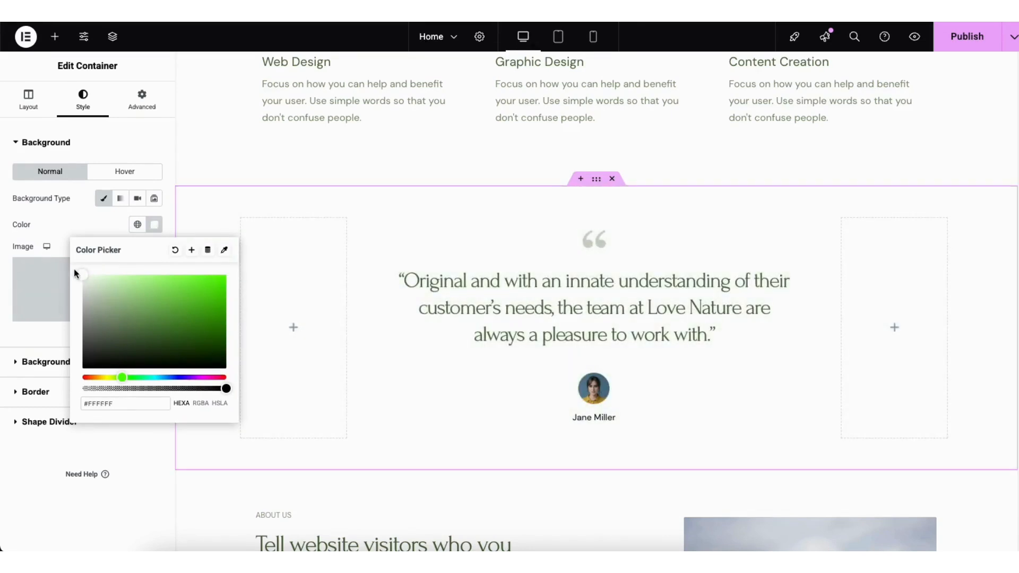
left_click(196, 202)
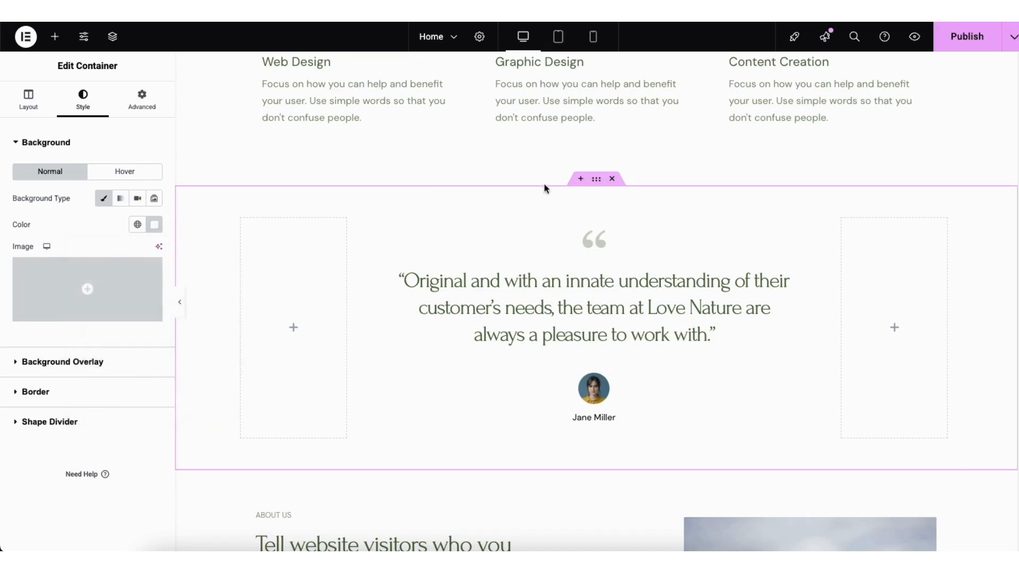
Step: Add a three-column Flexbox container with a Heading widget in its wide middle column above the testimonial section, and delete the container again
left_click(581, 180)
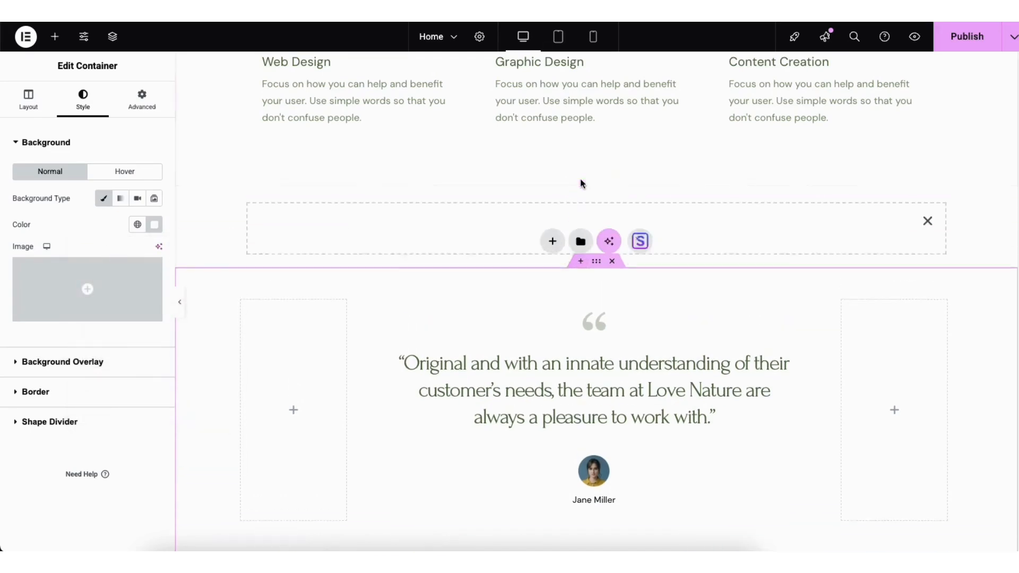
left_click(552, 245)
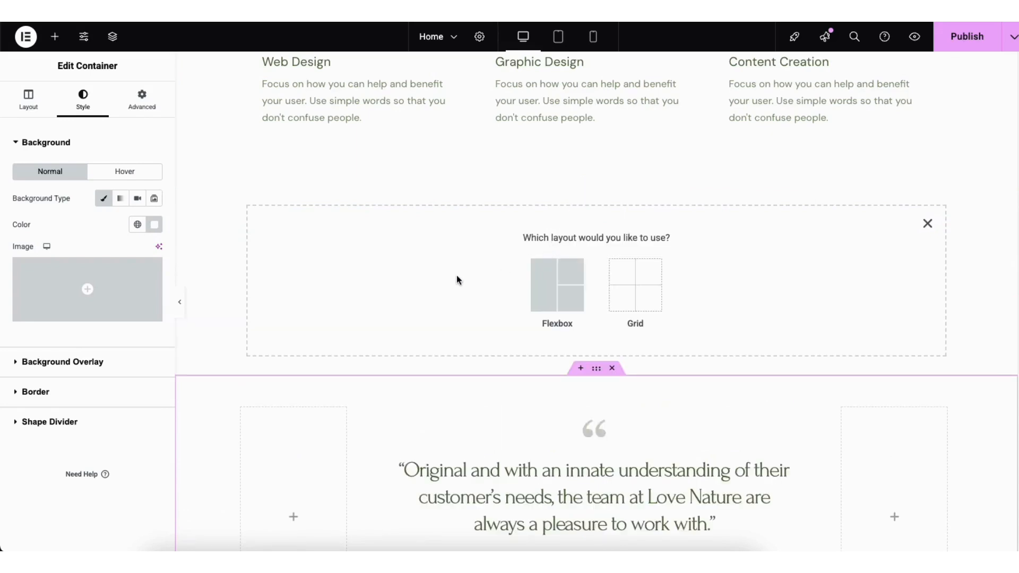
left_click(546, 291)
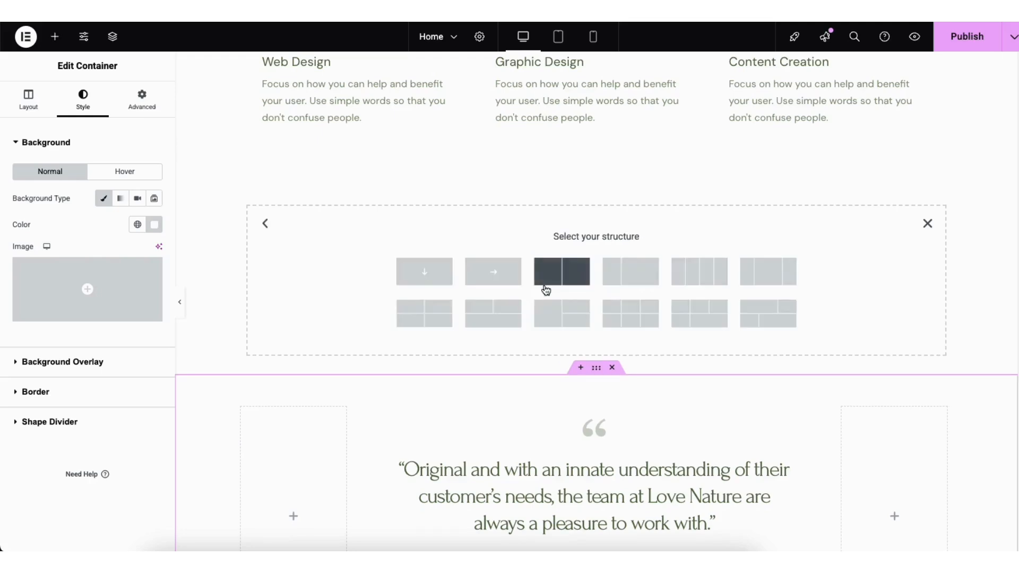
left_click(768, 274)
left_click(55, 37)
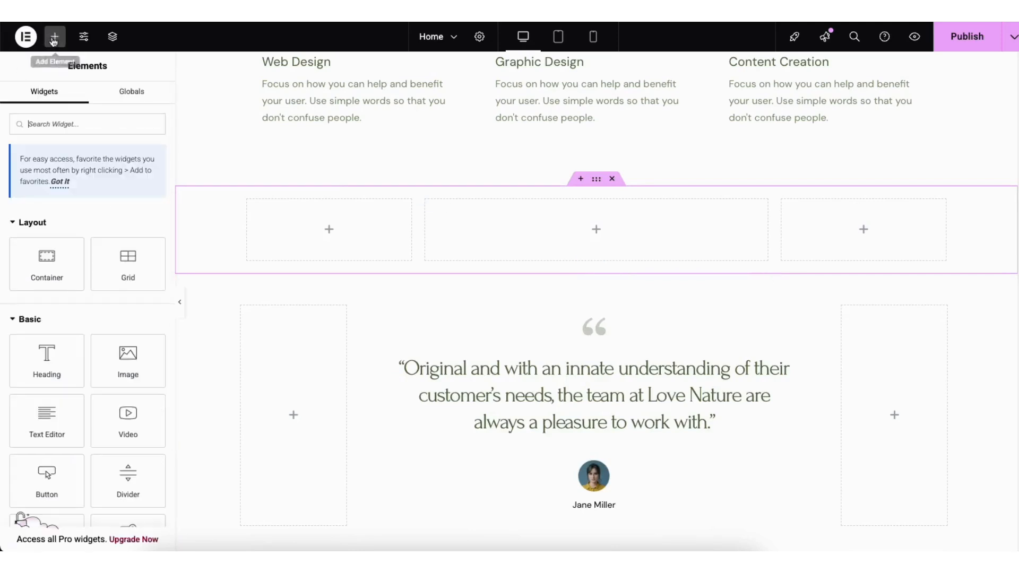
left_click_drag(47, 360, 545, 239)
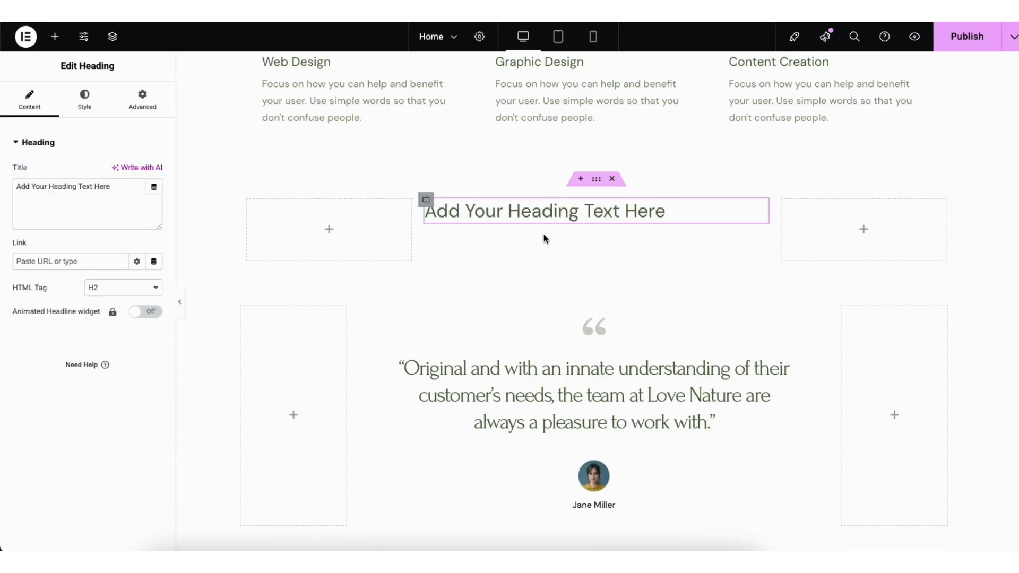
left_click(597, 181)
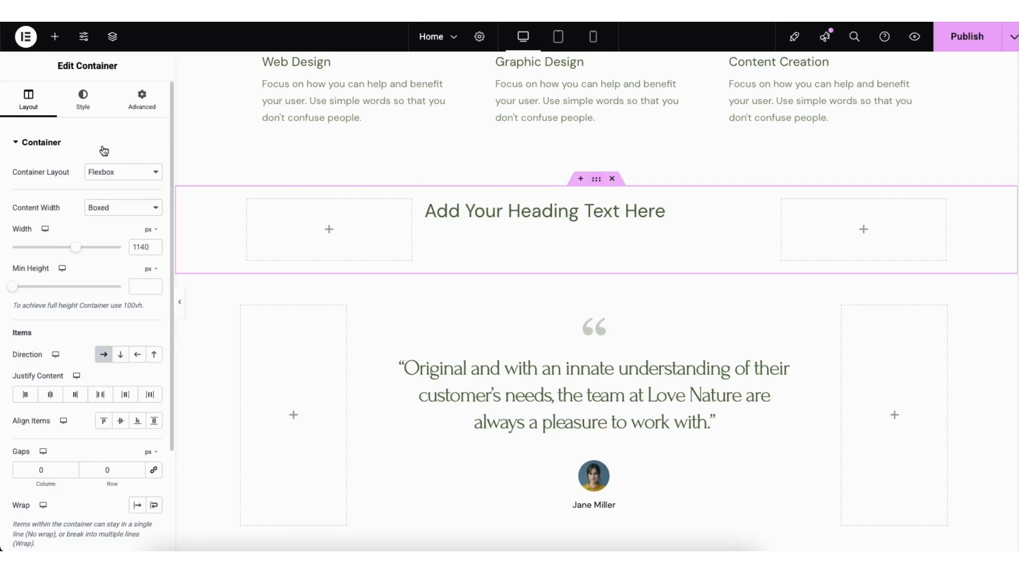
left_click(614, 180)
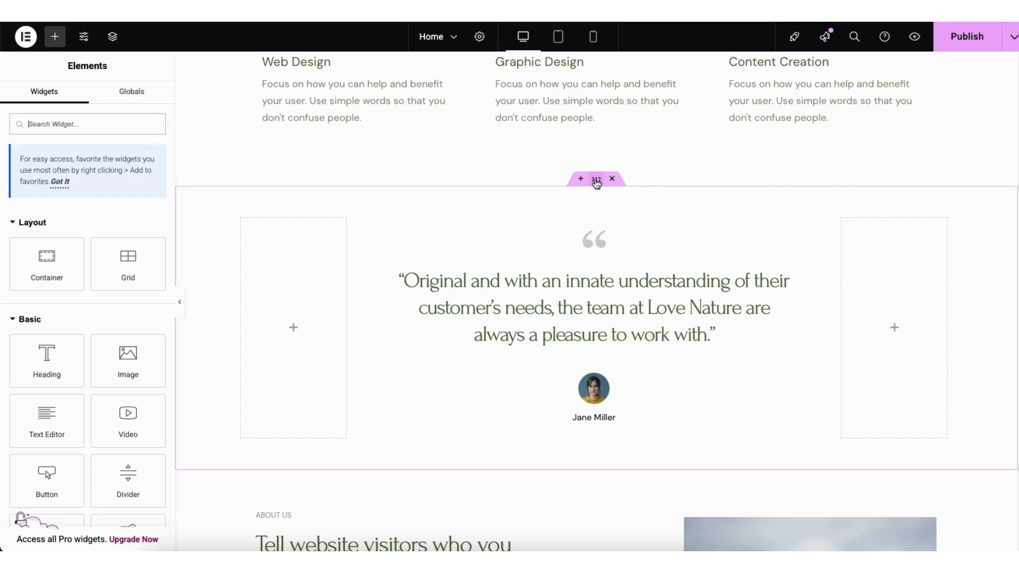
Step: Try to move the testimonial section to another place on the home page
left_click_drag(596, 181, 474, 186)
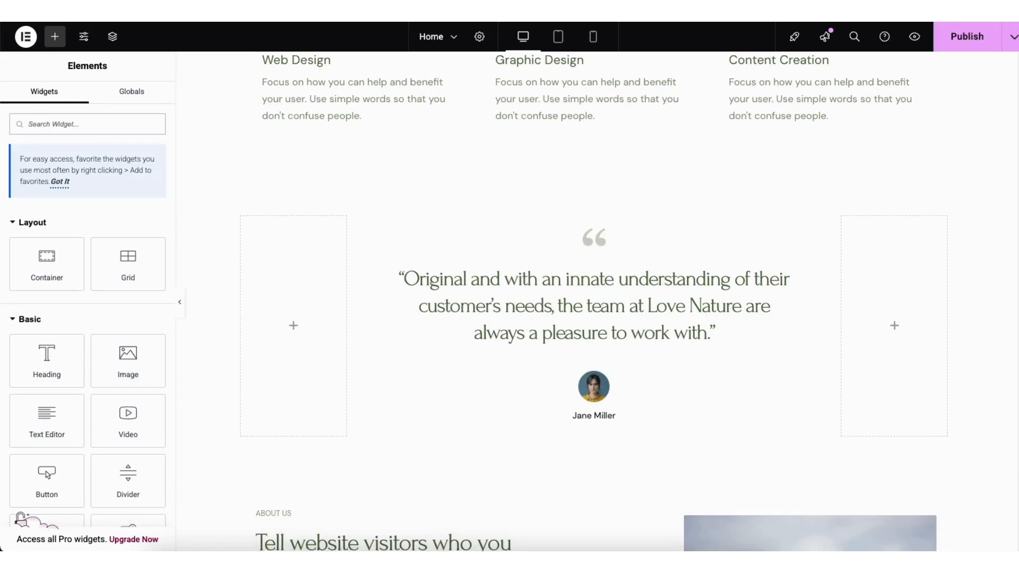
scroll(1014, 357, "down", 15)
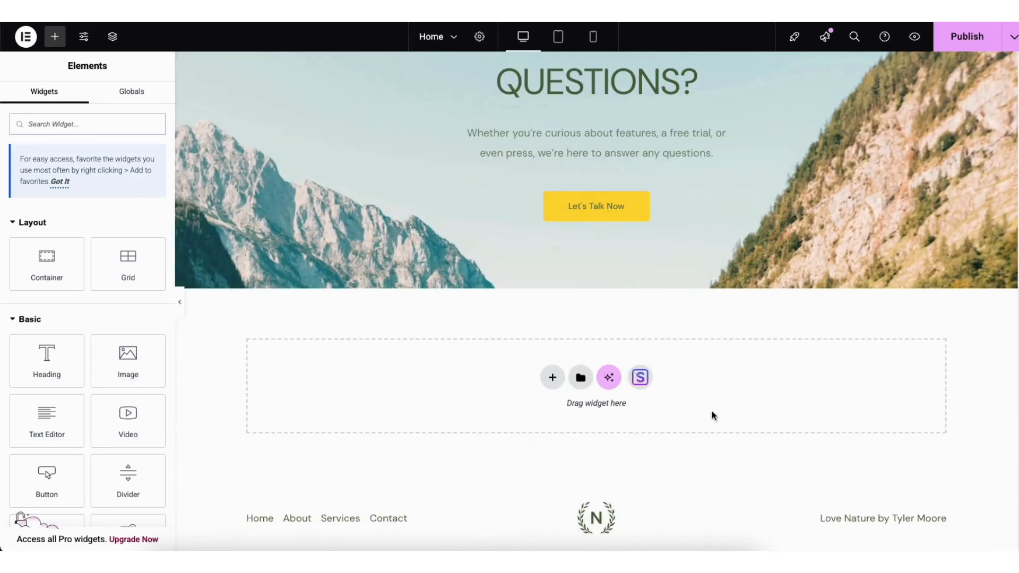
Step: Import the block of three plant image cards, Feature One to Feature Three, from the block library below the Questions section
left_click(640, 378)
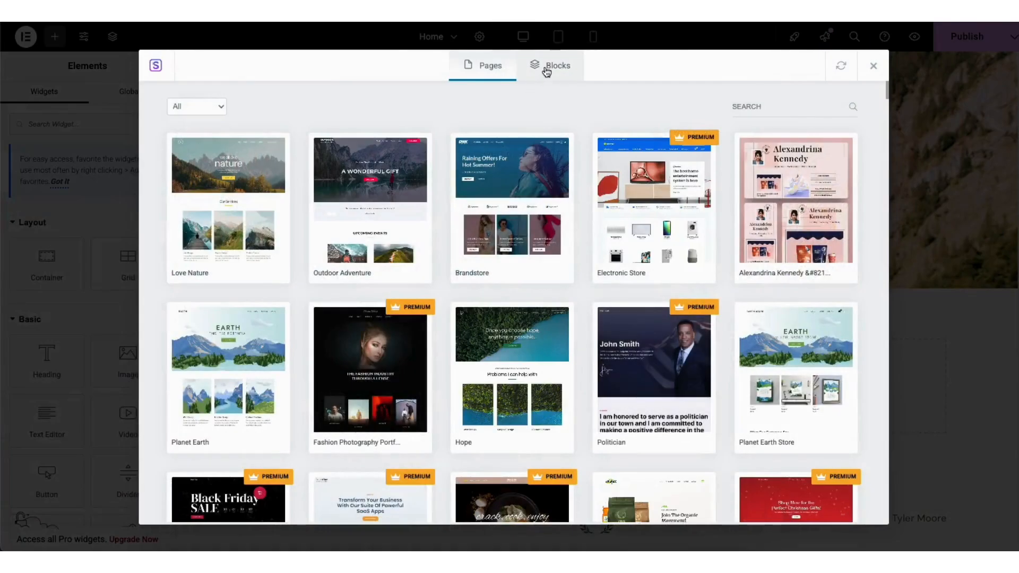
left_click(547, 71)
mouse_move(885, 85)
left_mouse_down()
mouse_move(881, 166)
mouse_move(874, 71)
left_mouse_up()
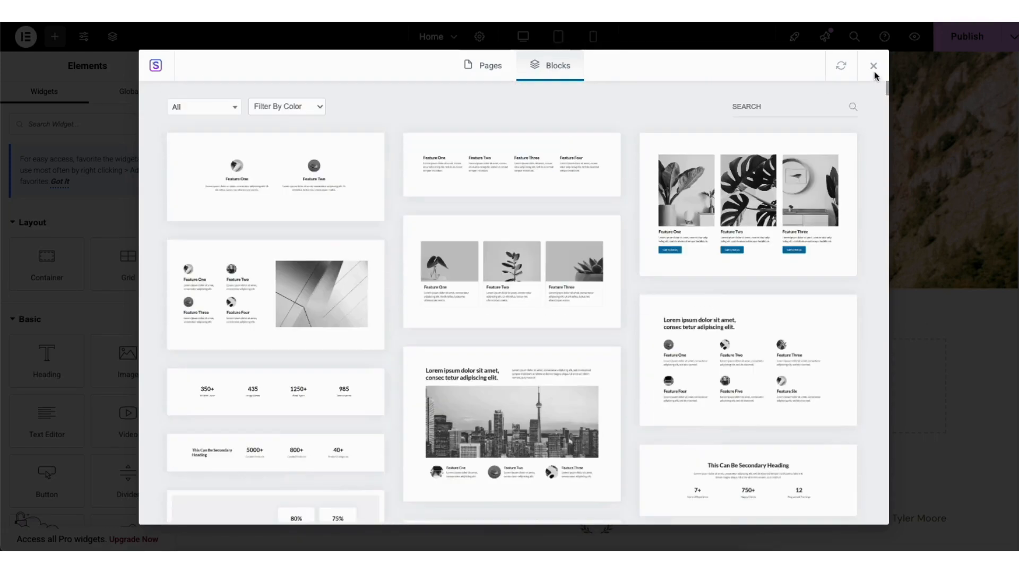
left_click(212, 108)
mouse_move(236, 149)
left_mouse_down()
mouse_move(237, 215)
mouse_move(239, 147)
left_mouse_up()
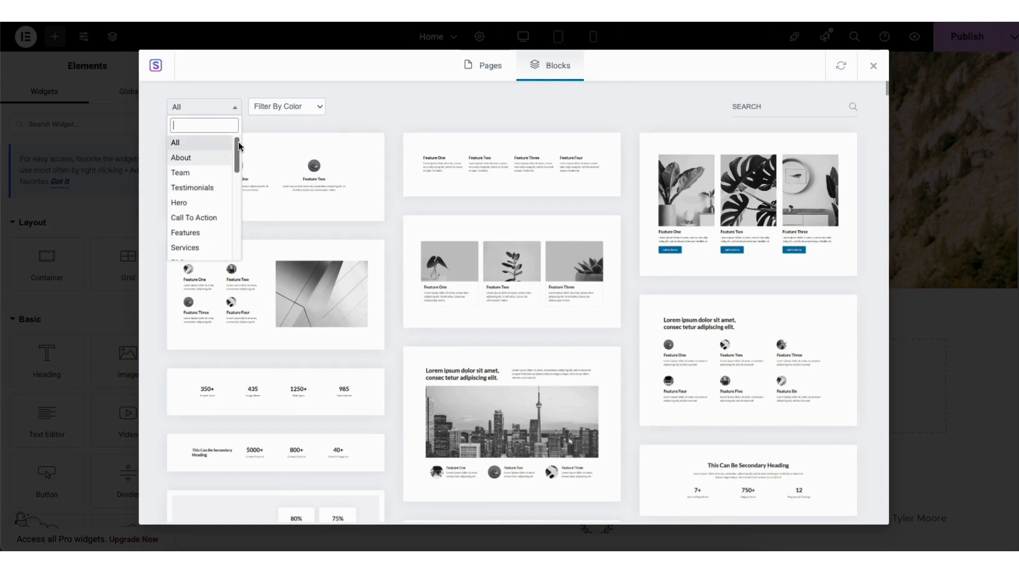
left_click(335, 114)
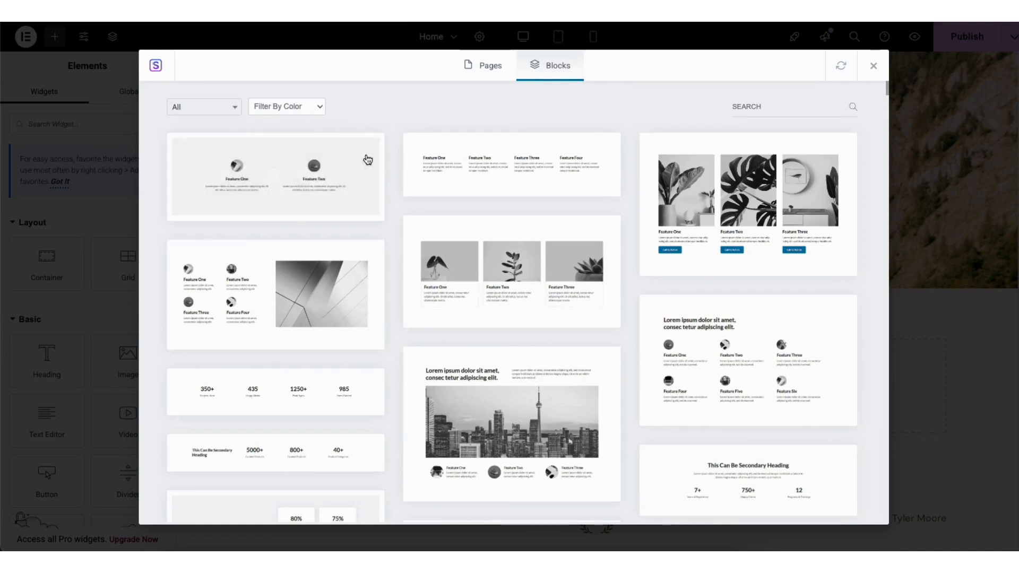
left_click(469, 276)
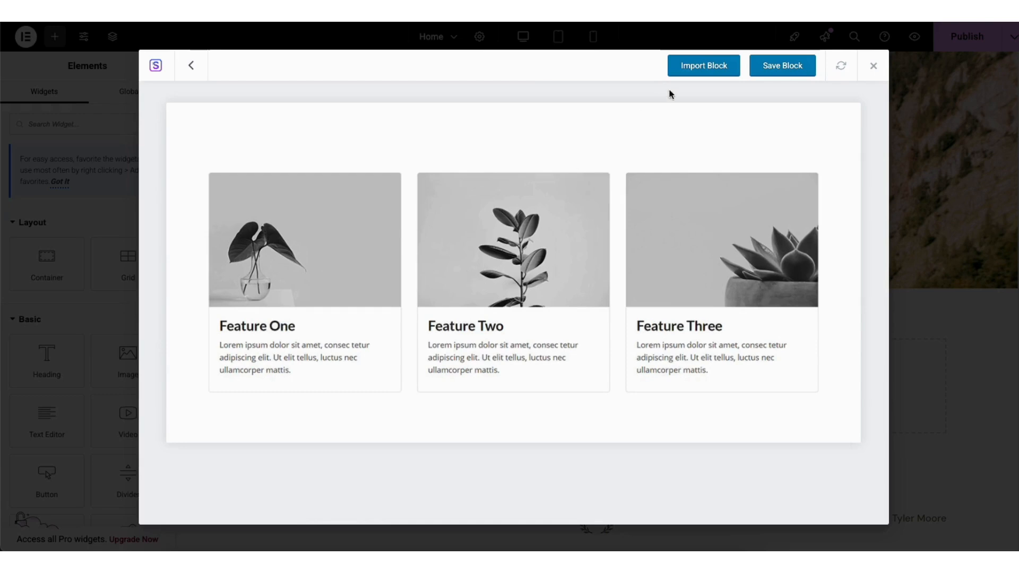
left_click(688, 66)
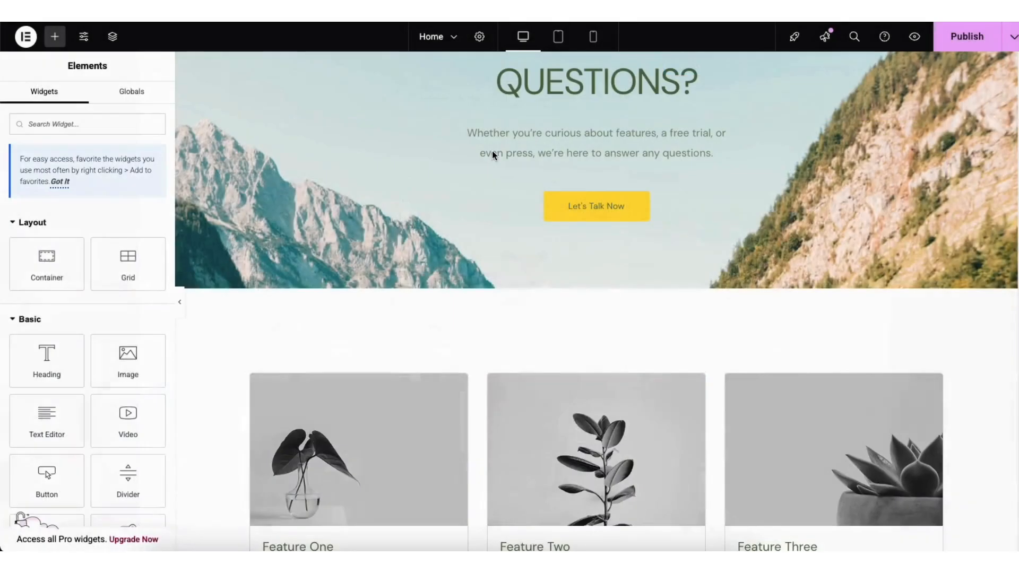
scroll(828, 366, "down", 4)
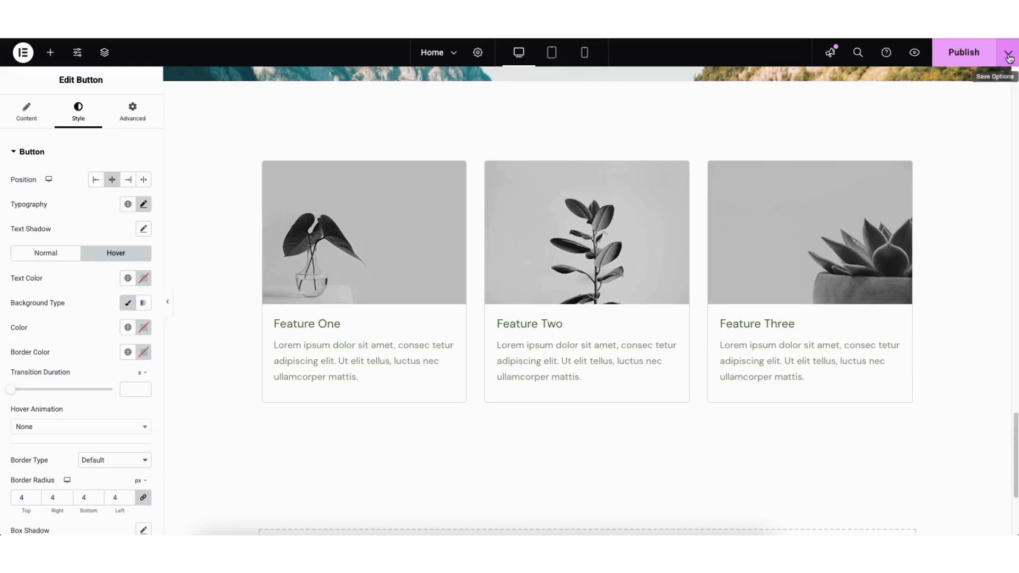
Step: Save the home page as a draft and open a preview of it
left_click(1008, 56)
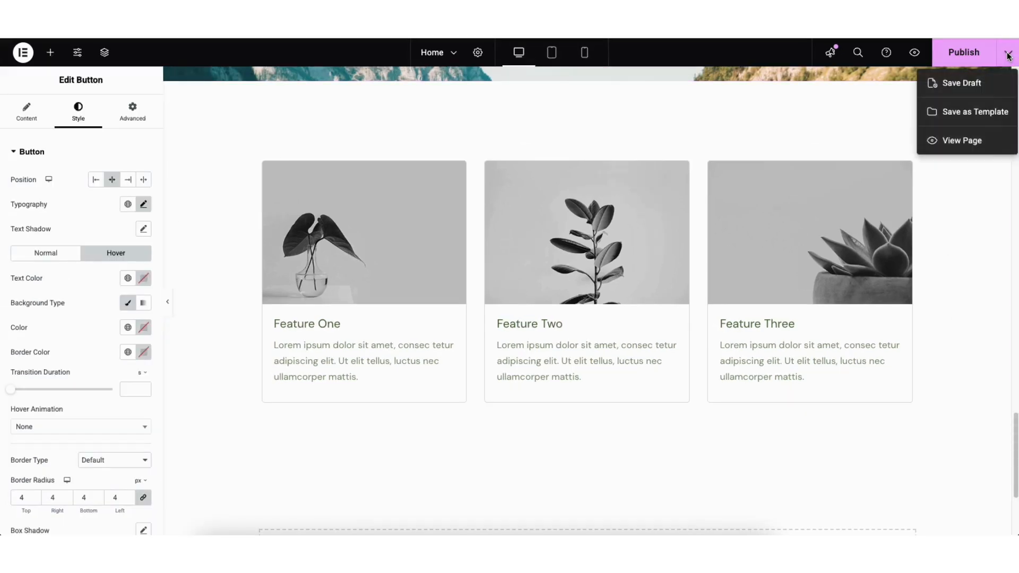
left_click(961, 85)
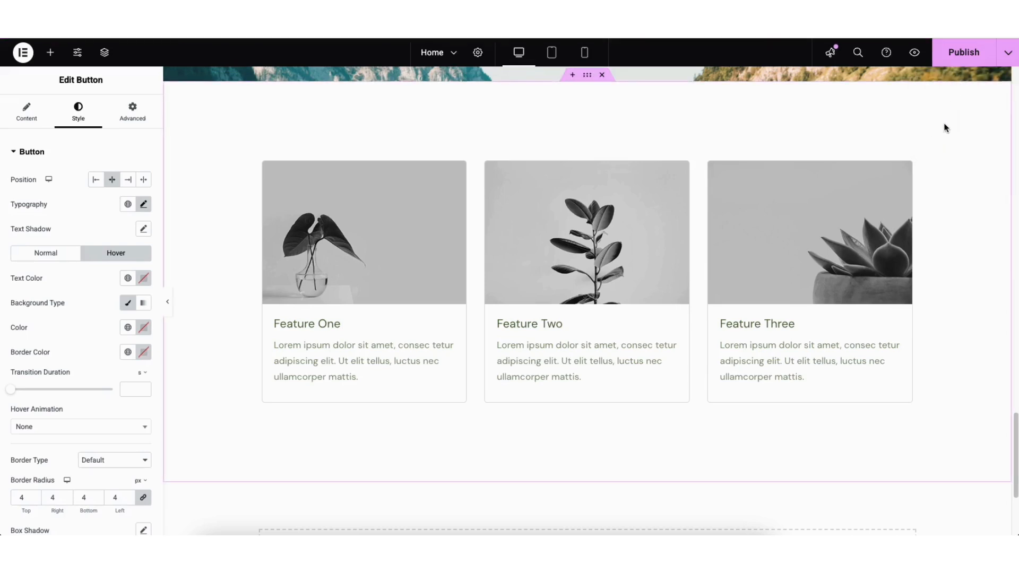
left_click(914, 53)
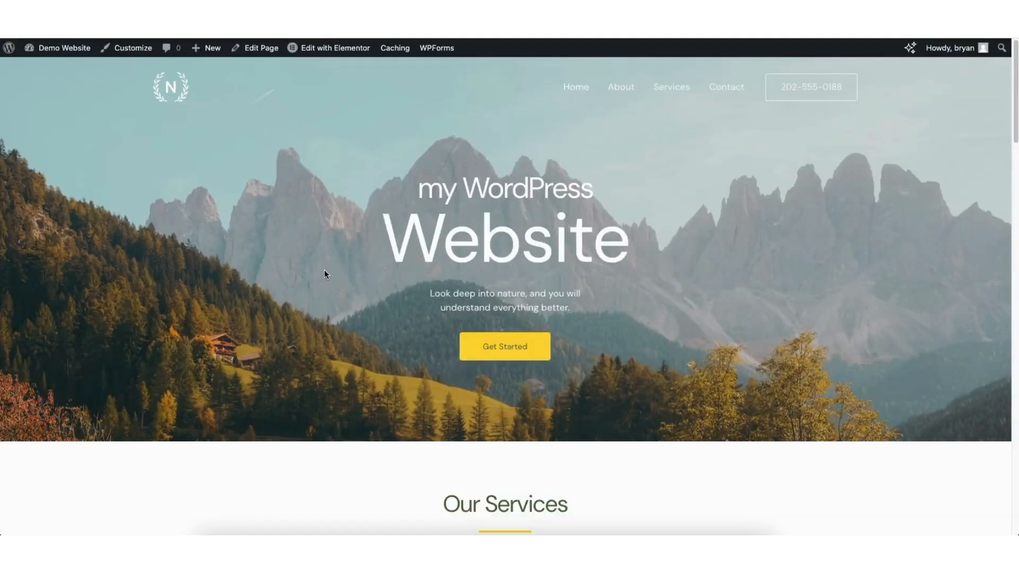
Step: View the Contact page's message form on the site and go to the WordPress dashboard
left_click(726, 86)
left_click_drag(1016, 83, 940, 194)
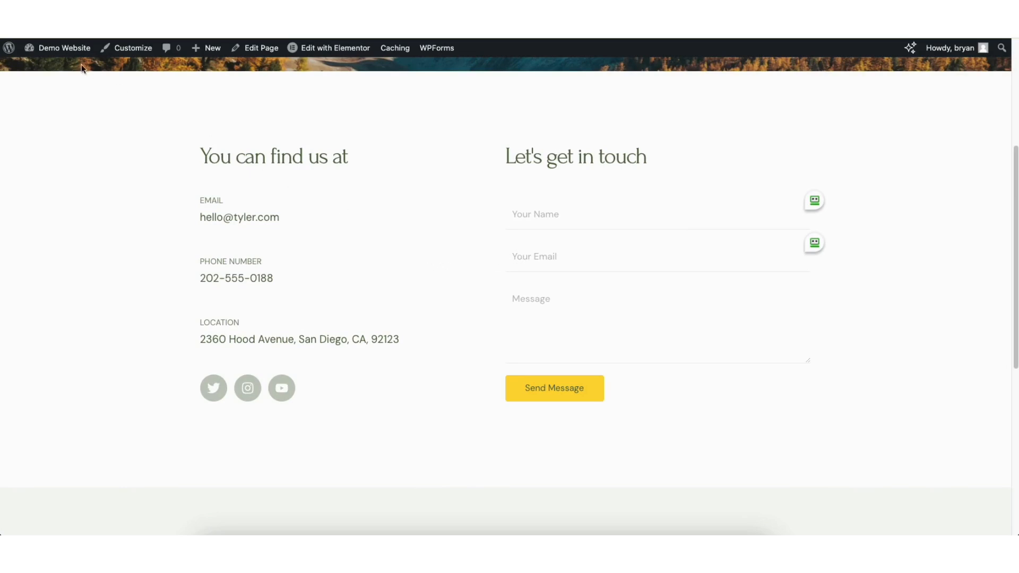
mouse_move(46, 50)
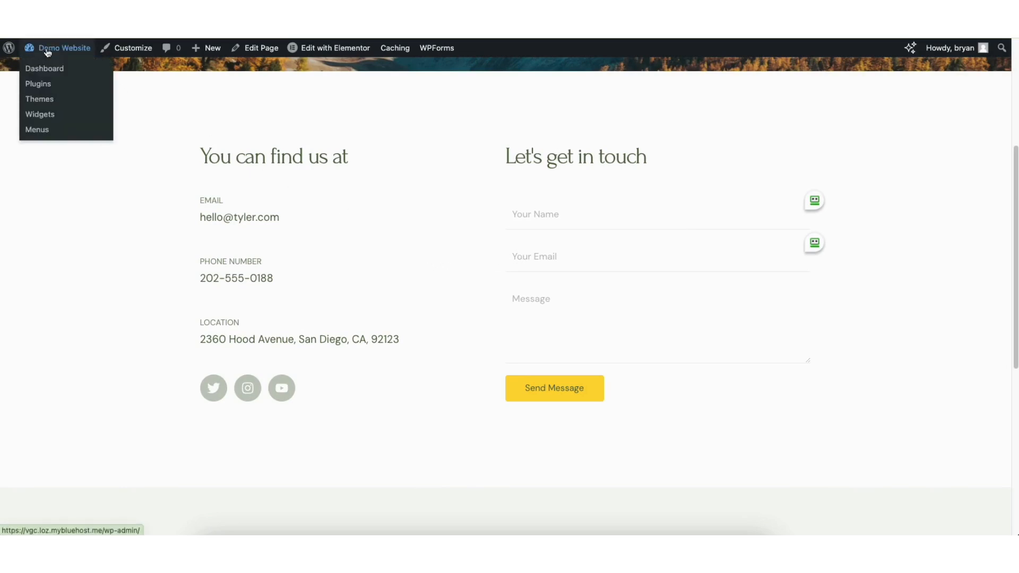
left_click(46, 73)
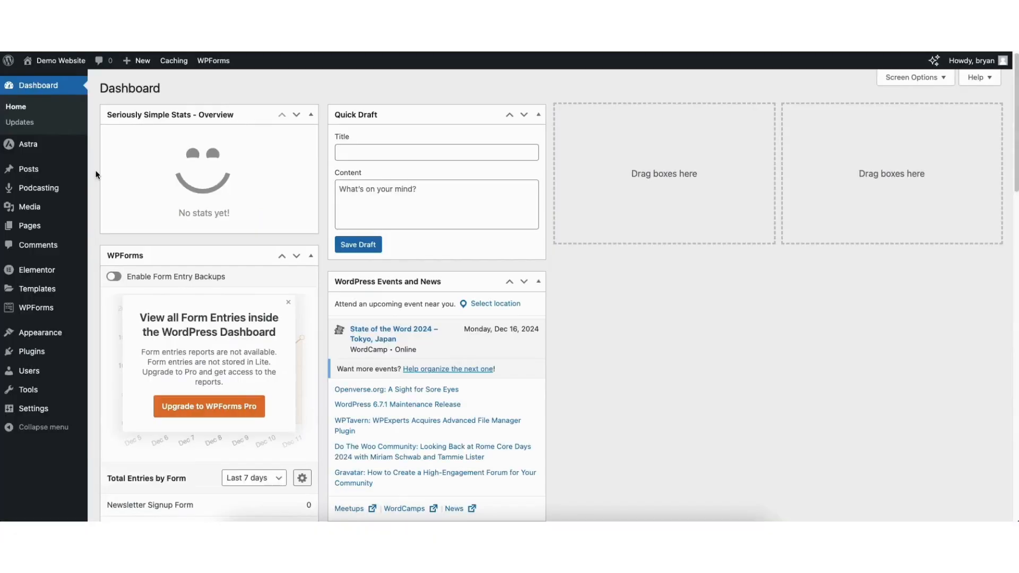
Step: Open the Contact Form for editing in WPForms and add a Single Line Text field between the name and email fields
mouse_move(29, 308)
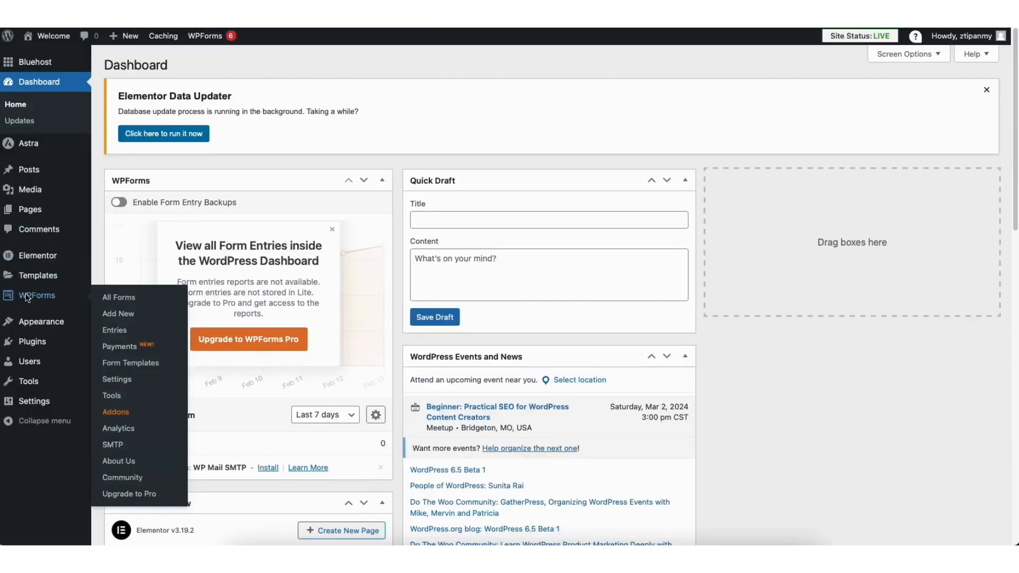
left_click(32, 294)
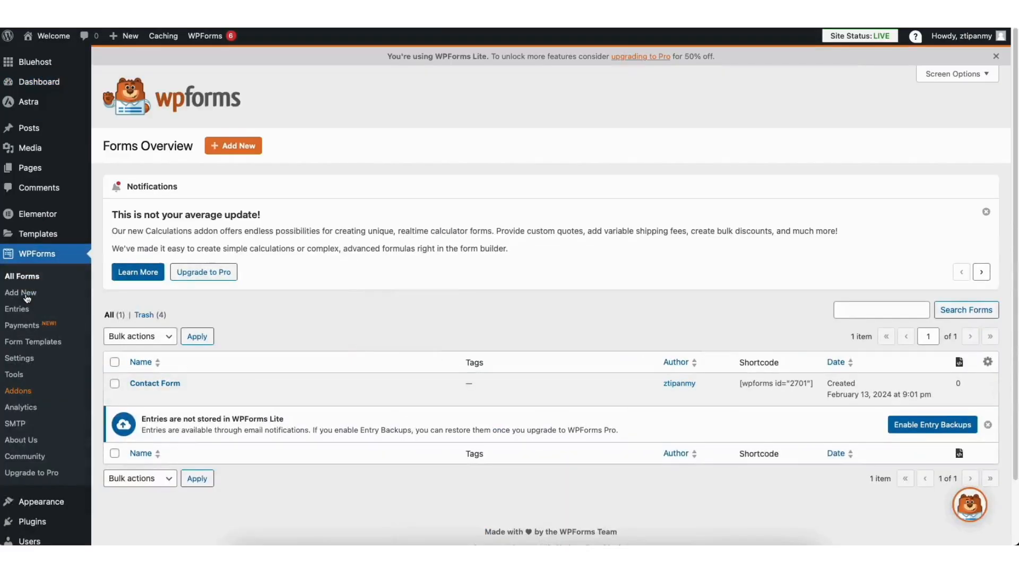
mouse_move(145, 389)
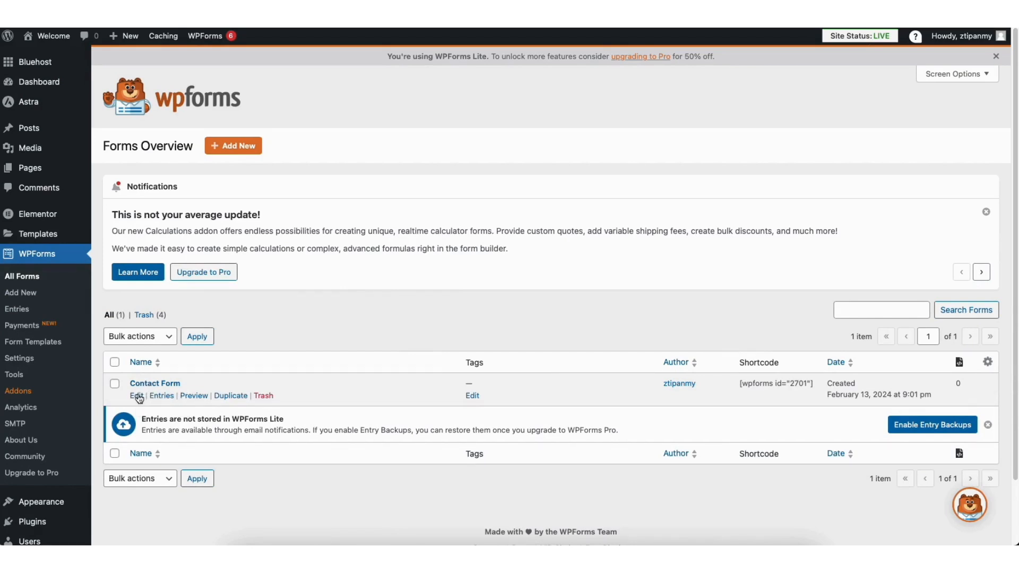
left_click(136, 396)
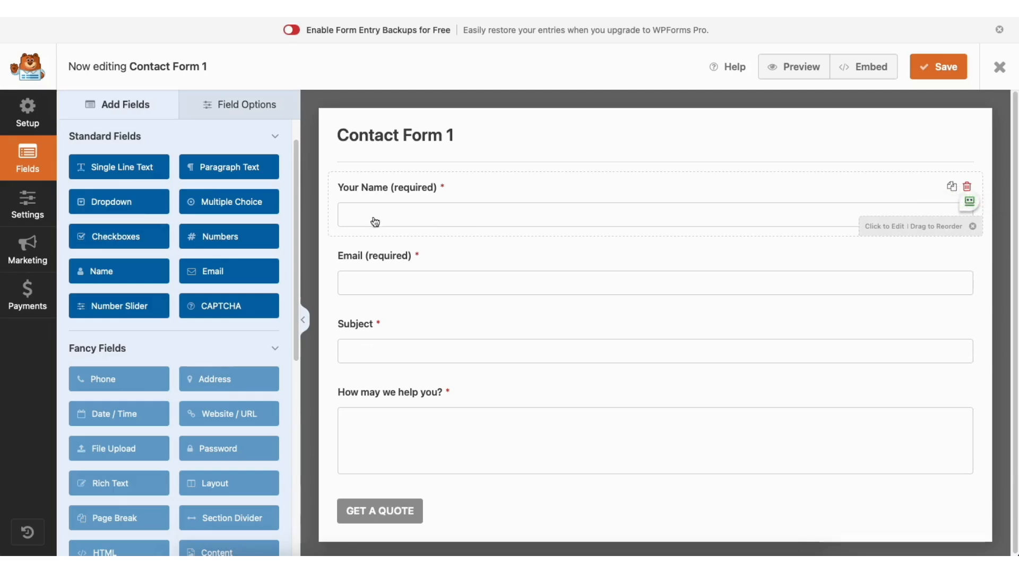
mouse_move(376, 187)
left_mouse_down()
mouse_move(383, 272)
mouse_move(377, 190)
left_mouse_up()
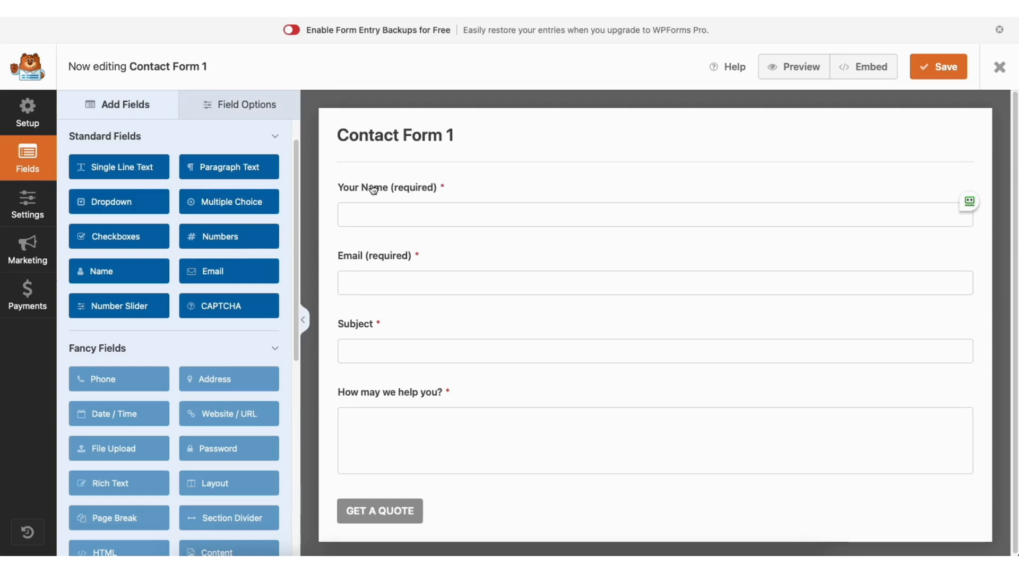
left_click_drag(131, 168, 398, 248)
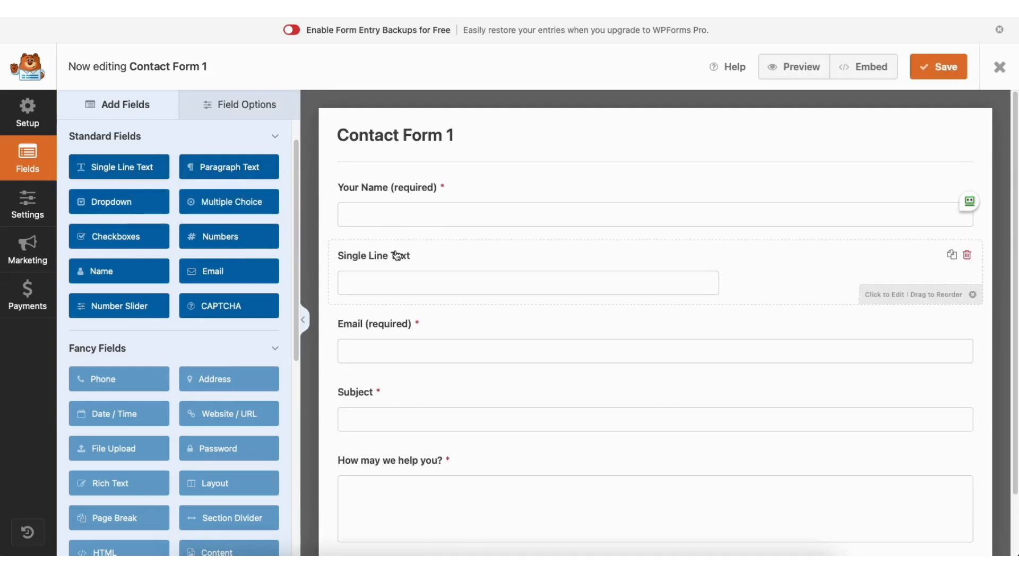
Step: Examine the Your Name field's general and advanced options, including the Required setting and the Field Size choices
left_click(238, 105)
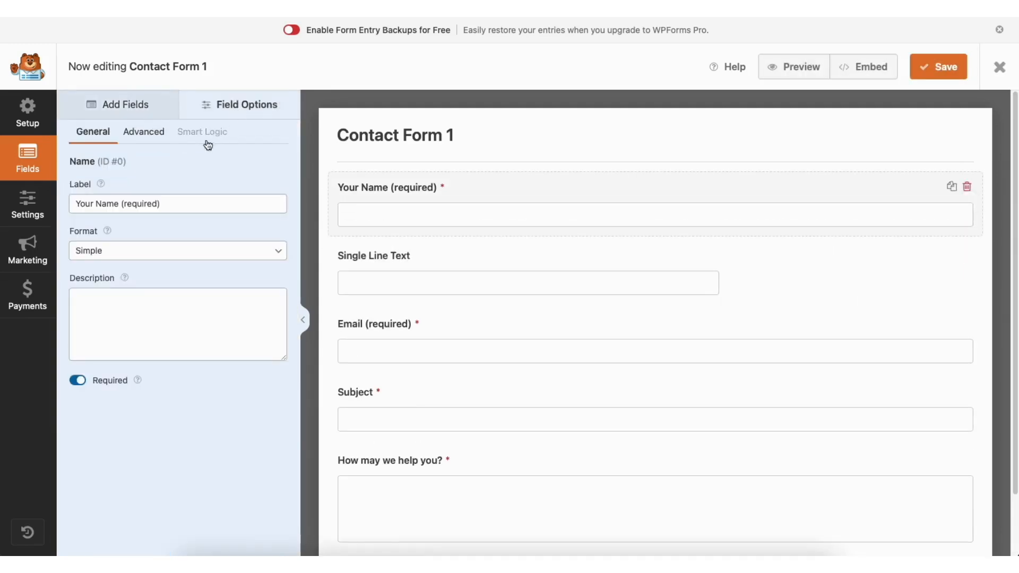
left_click(157, 204)
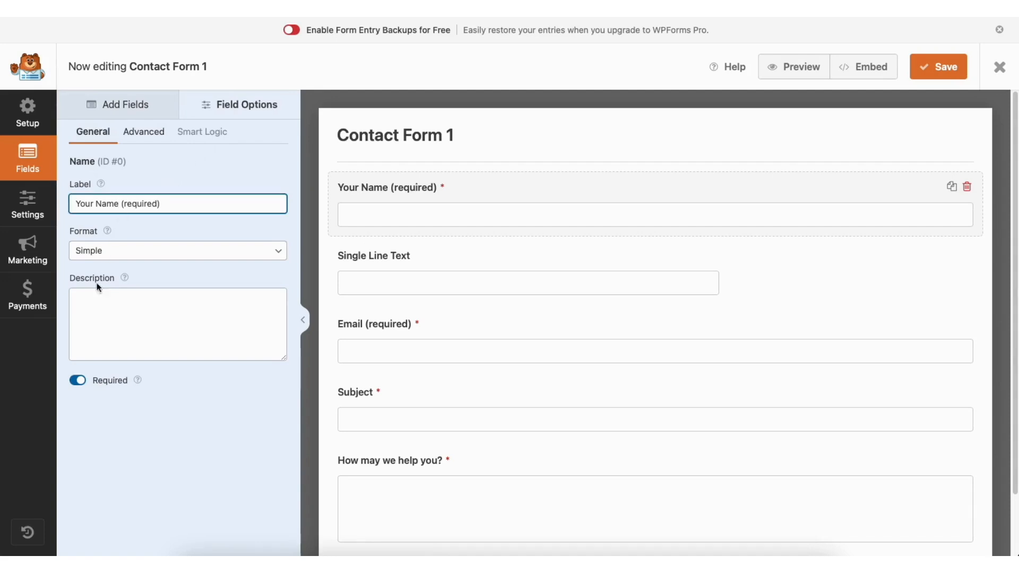
left_click(78, 380)
left_click(78, 380)
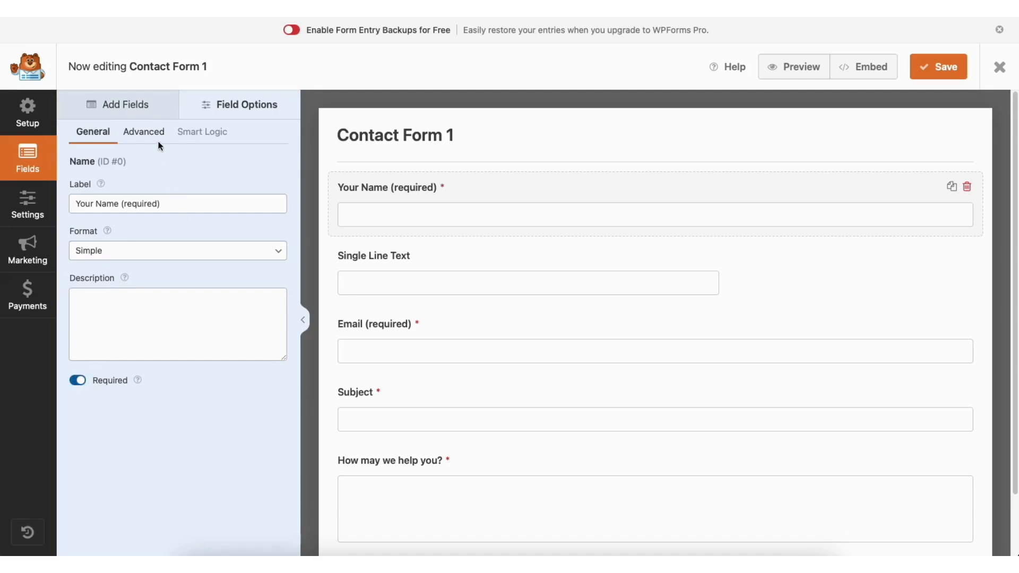
left_click(144, 132)
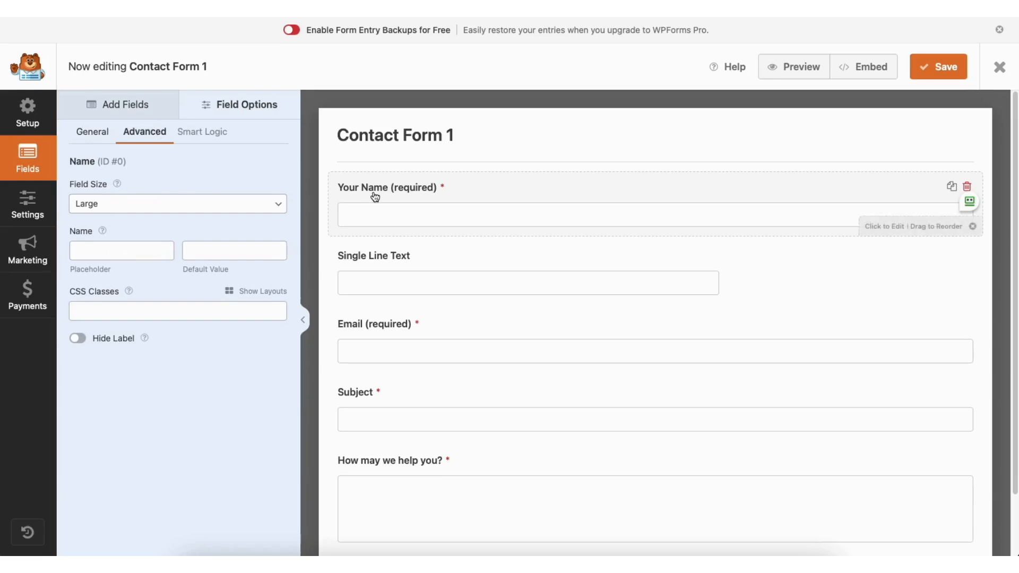
left_click(142, 206)
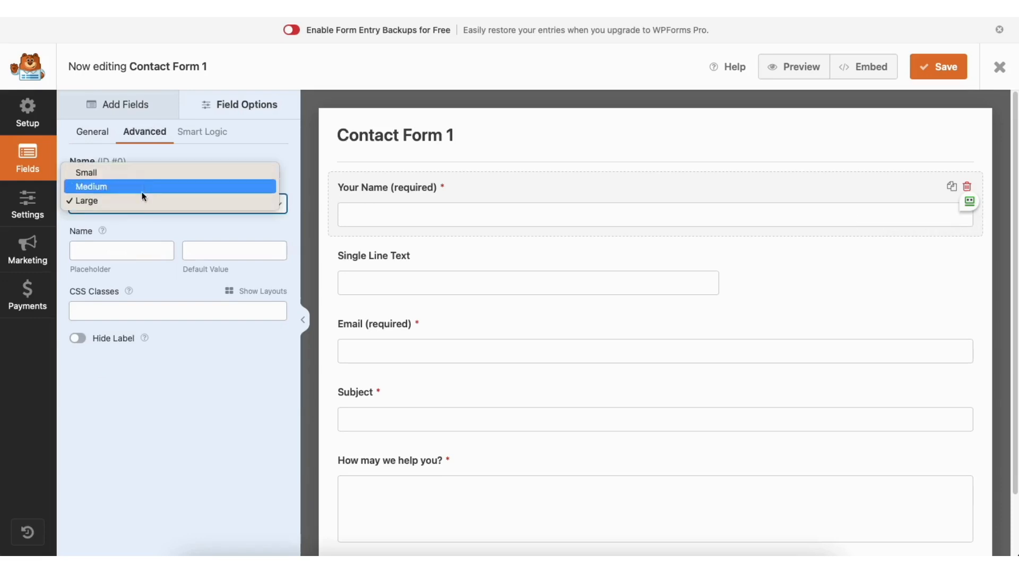
left_click(139, 199)
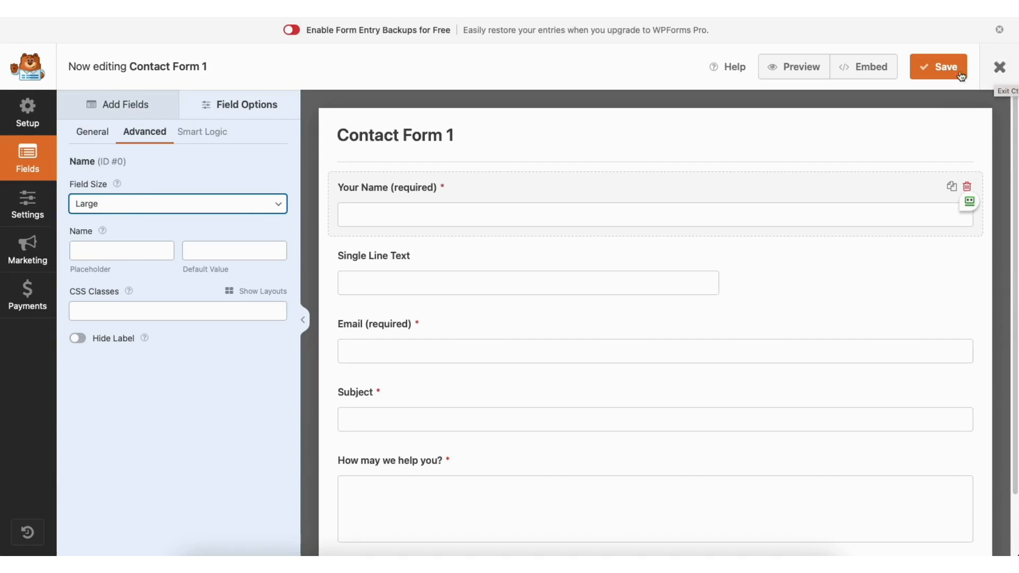
Step: Examine the contact form's general, spam protection, notification and confirmation settings, and close the form builder
left_click(32, 201)
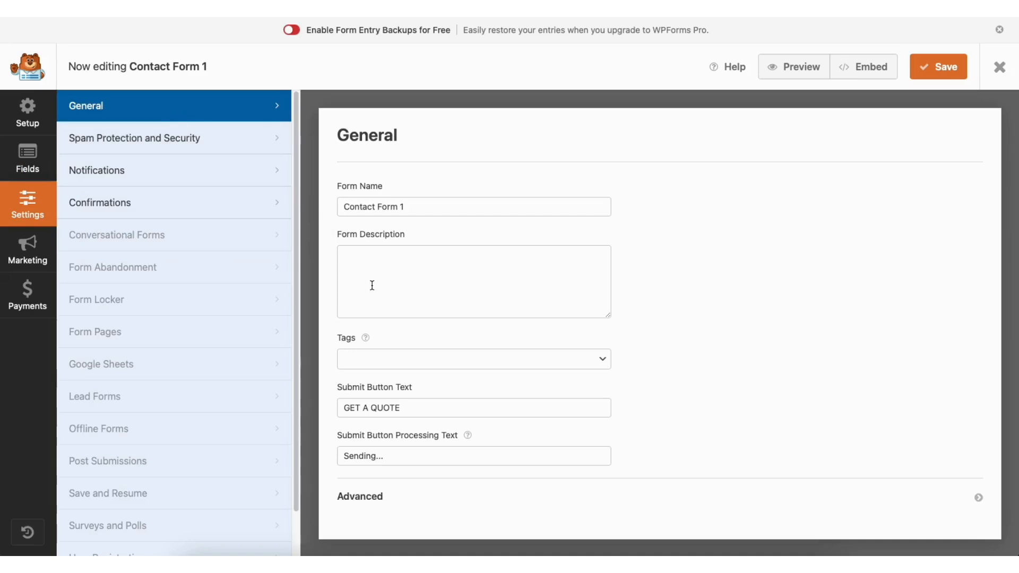
left_click(210, 140)
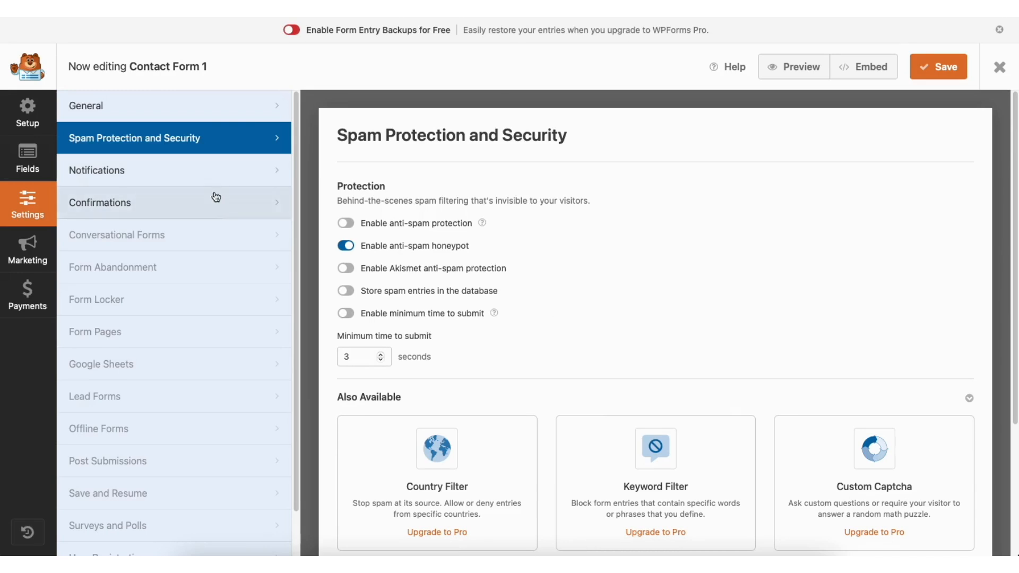
left_click(194, 174)
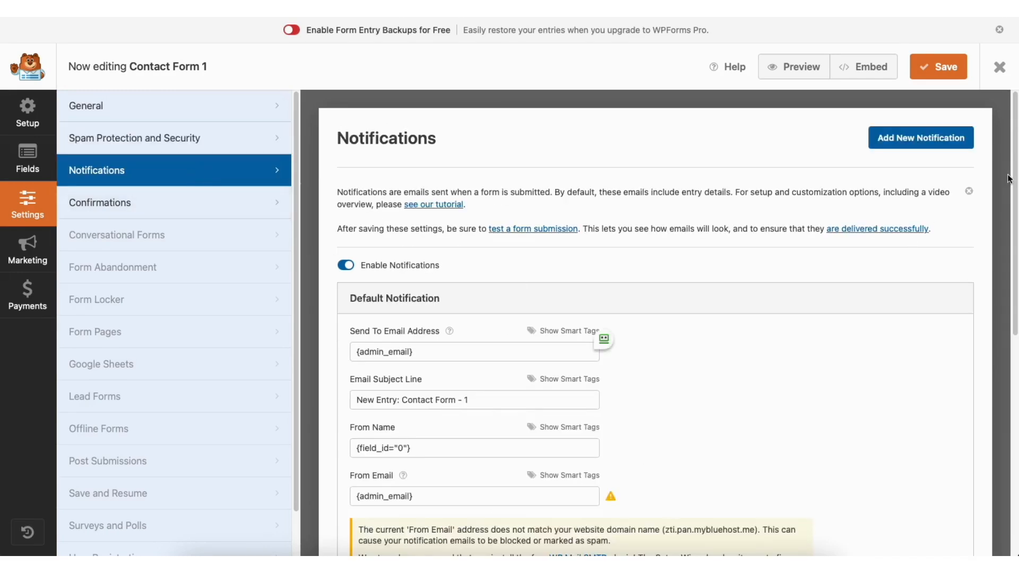
scroll(1011, 223, "down", 2)
left_click_drag(1011, 223, 1017, 286)
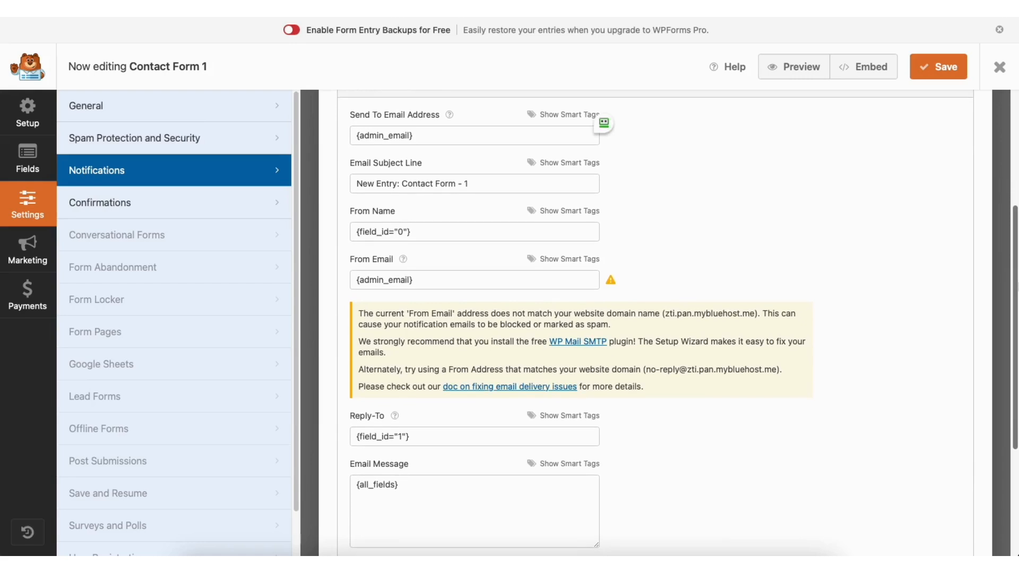
left_click(198, 206)
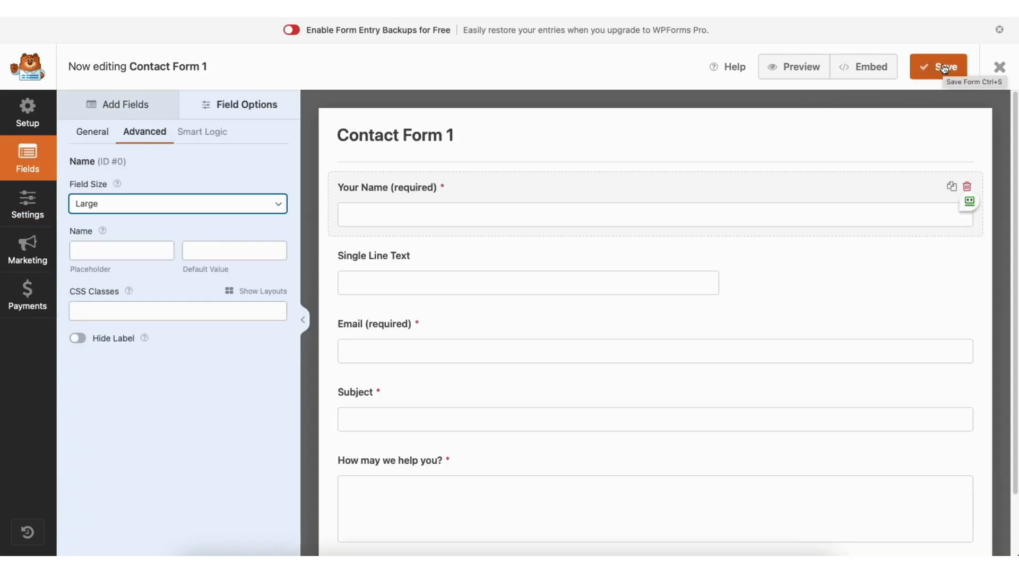
left_click(998, 72)
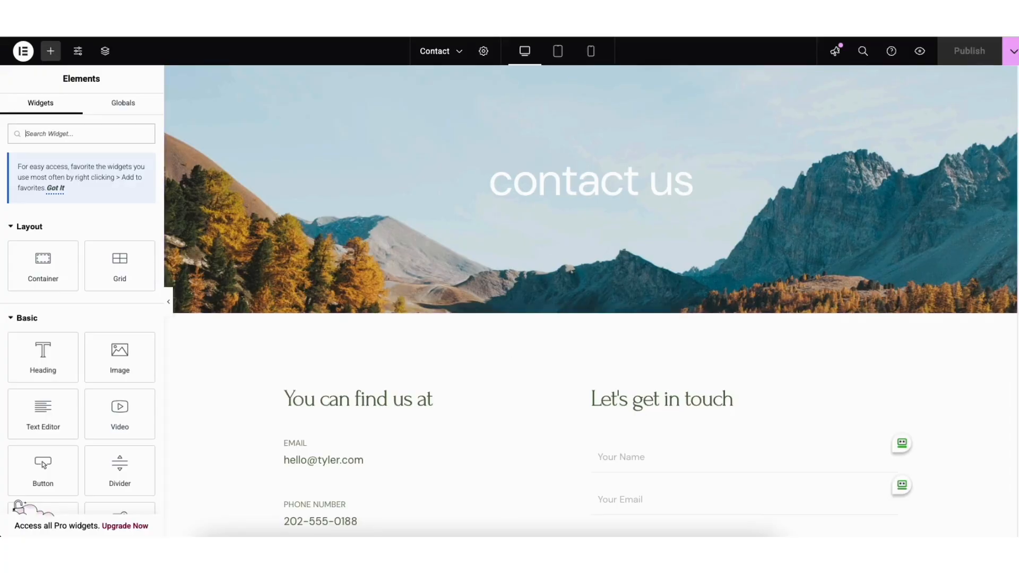
Step: Add a Google Maps widget in the empty area below the team photos on the Contact page in Elementor
scroll(1010, 266, "down", 8)
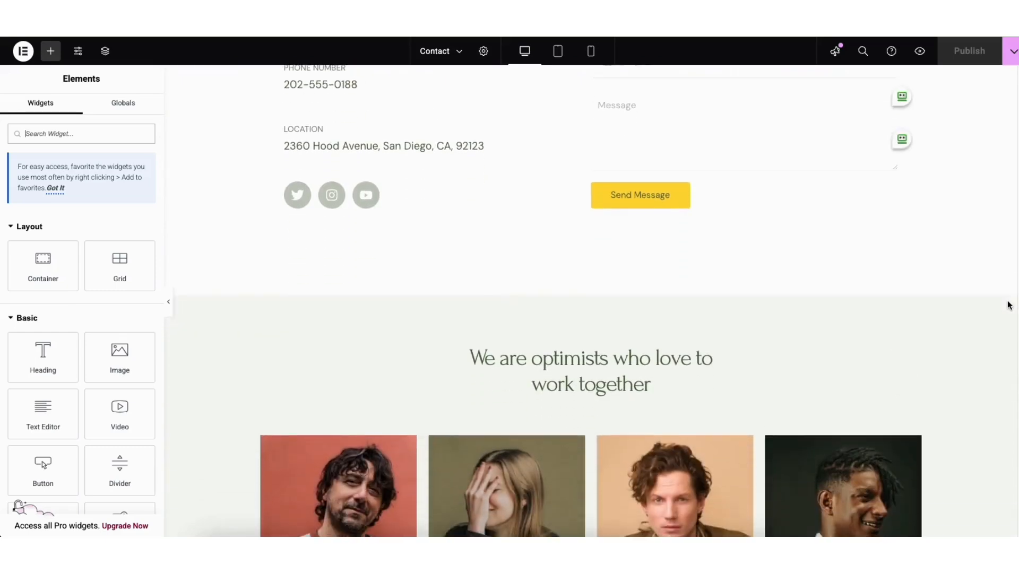
scroll(1001, 410, "down", 5)
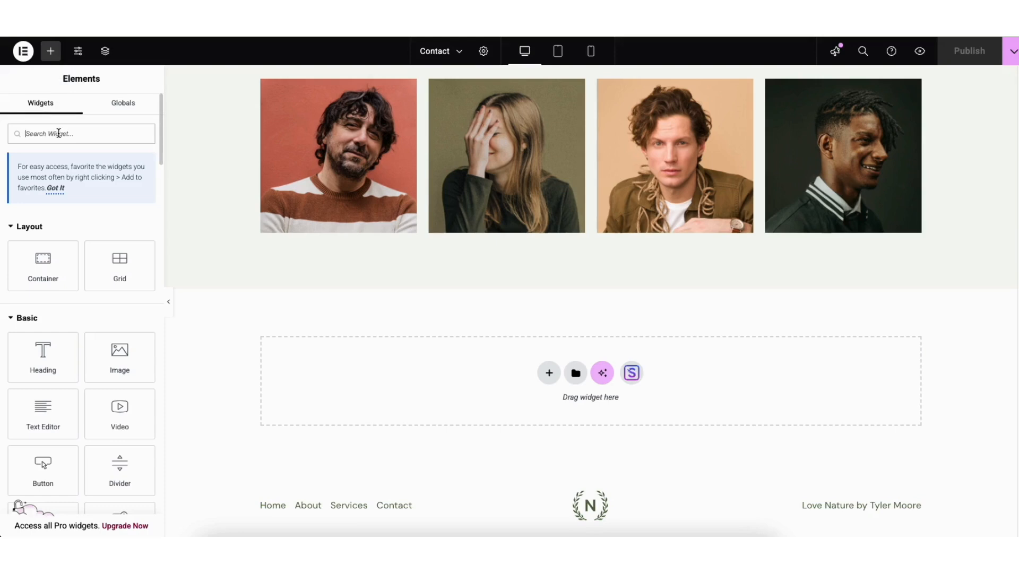
type("maps")
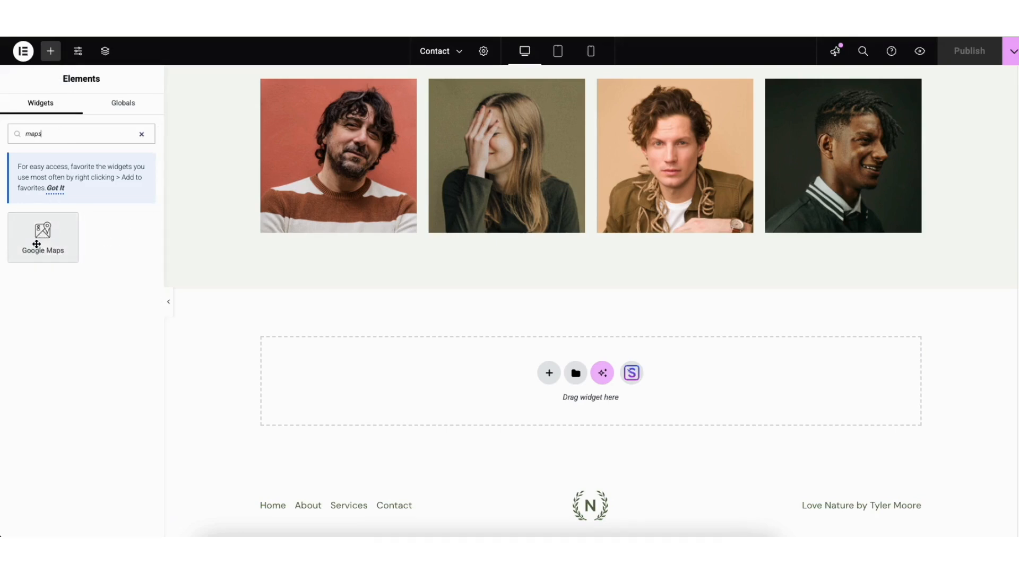
left_click_drag(37, 243, 533, 384)
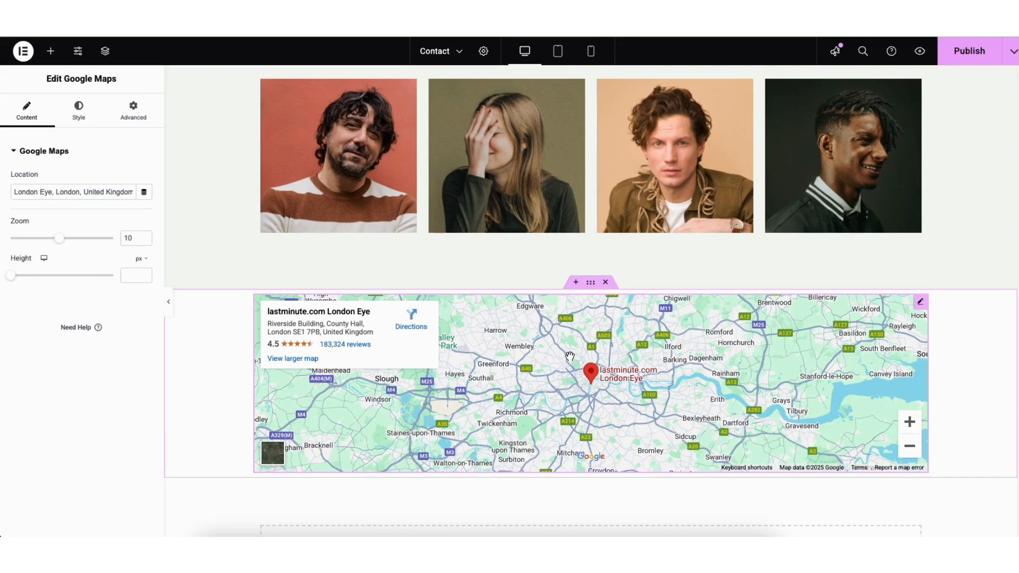
Step: Set the Google Maps widget's zoom to 8 and height to 330 px, and save the Contact page as a draft
left_click_drag(15, 192, 132, 193)
left_click(88, 218)
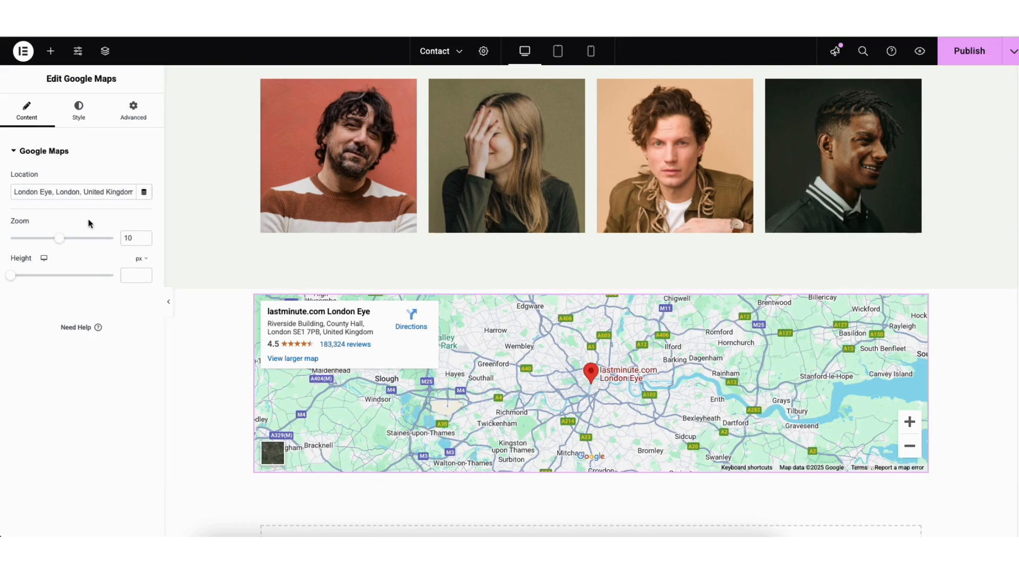
left_click_drag(59, 237, 50, 239)
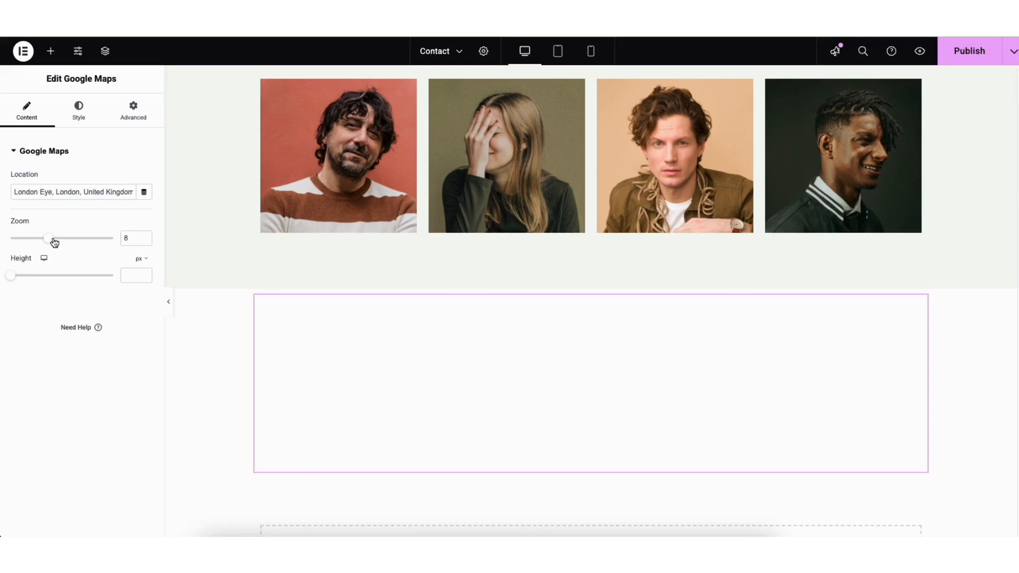
left_click_drag(12, 276, 33, 281)
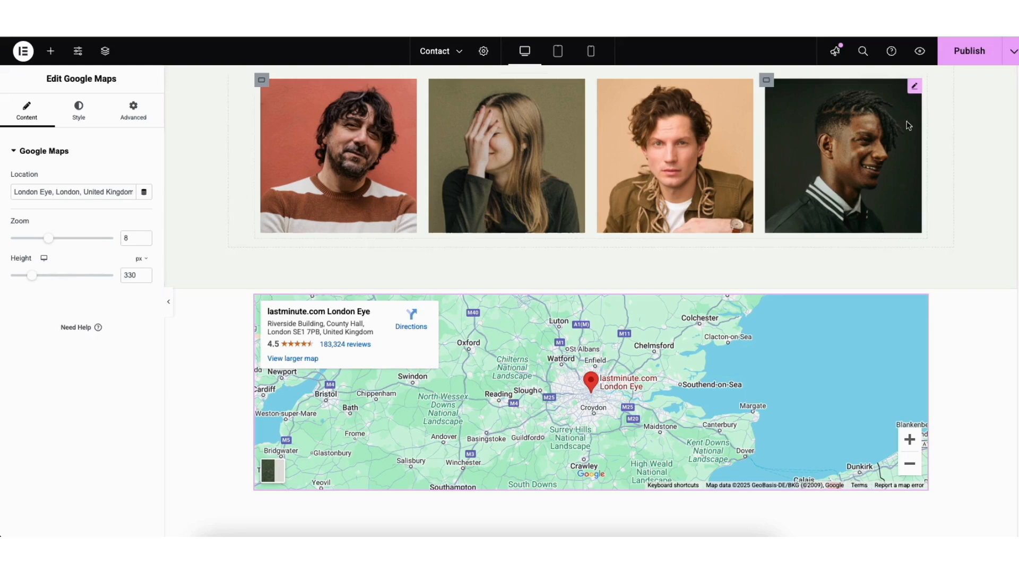
left_click(1014, 53)
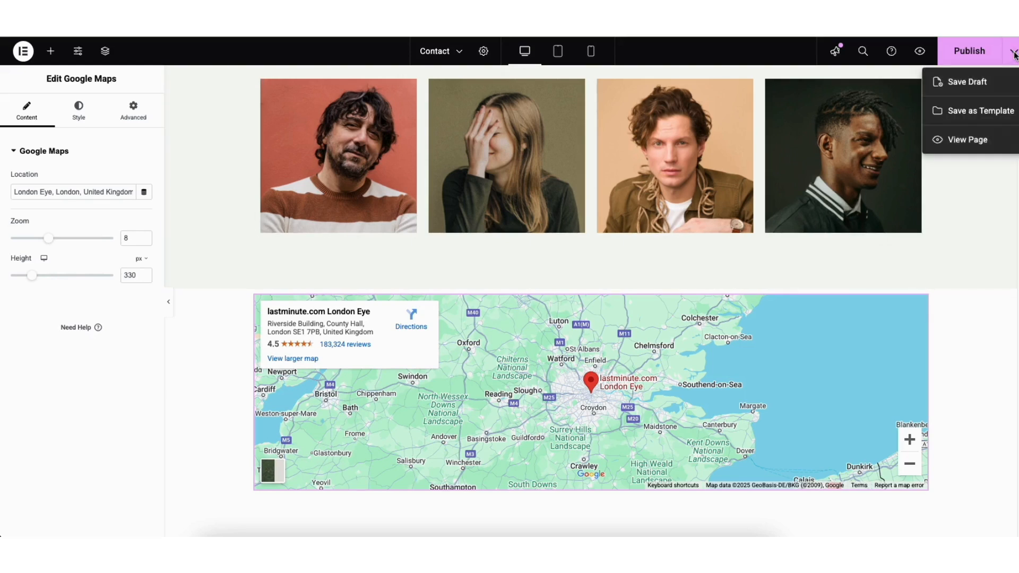
left_click(964, 84)
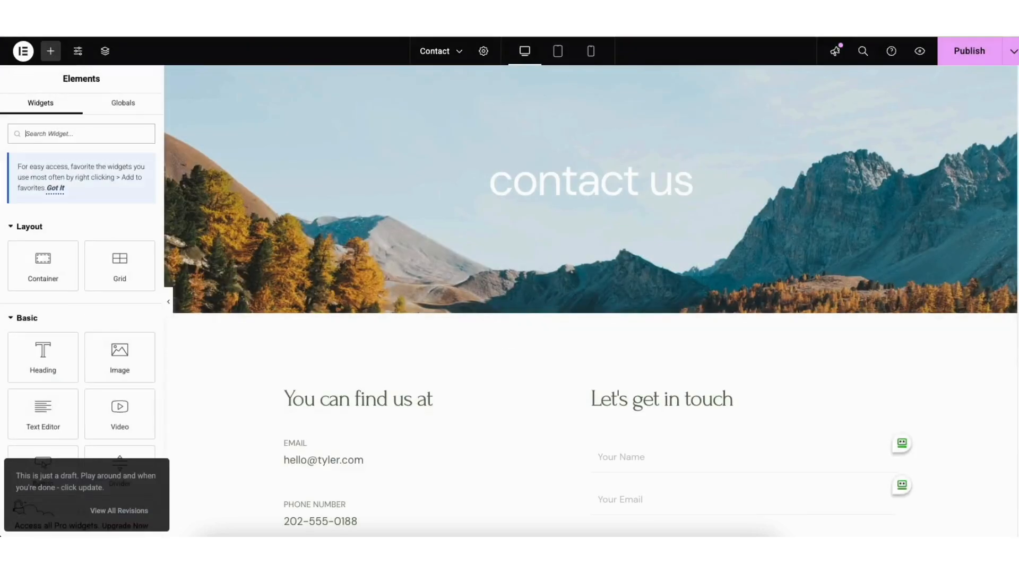
Step: Reopen the Google Maps widget's settings, follow its key creation guide, and go to the Google Maps Platform Credentials page
scroll(1003, 312, "down", 15)
scroll(1003, 448, "down", 1)
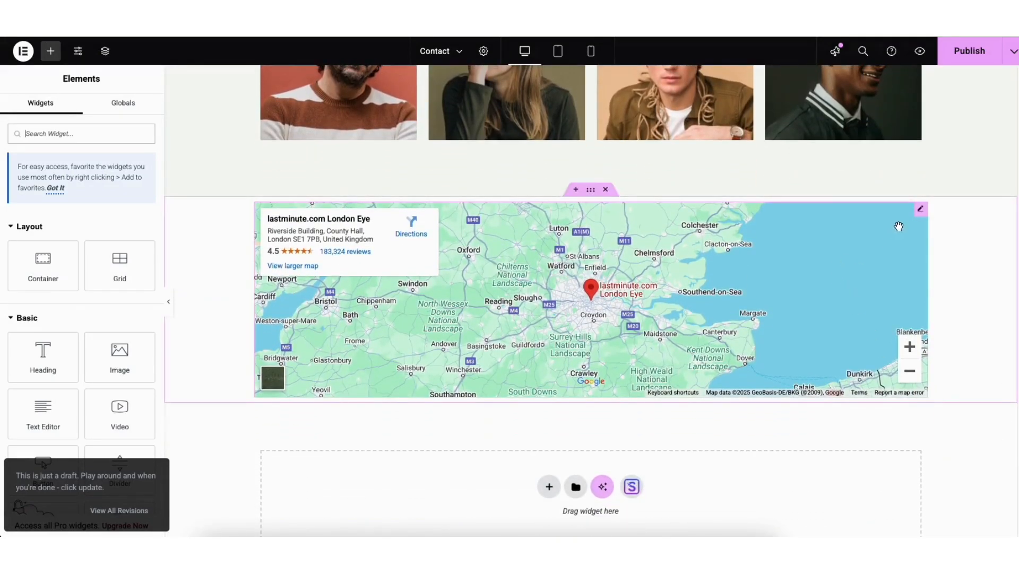
left_click(921, 209)
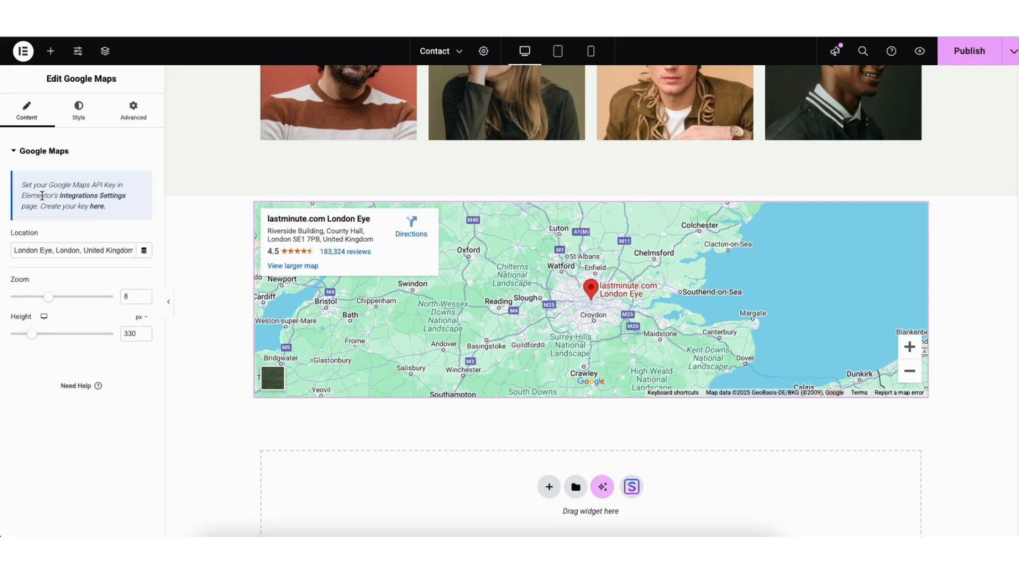
left_click(98, 213)
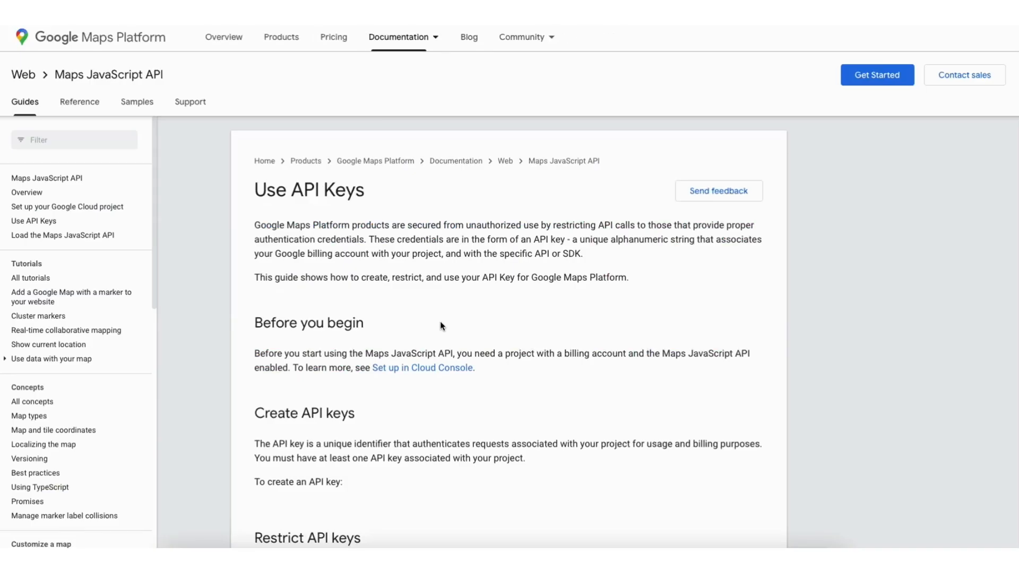
scroll(441, 322, "down", 6)
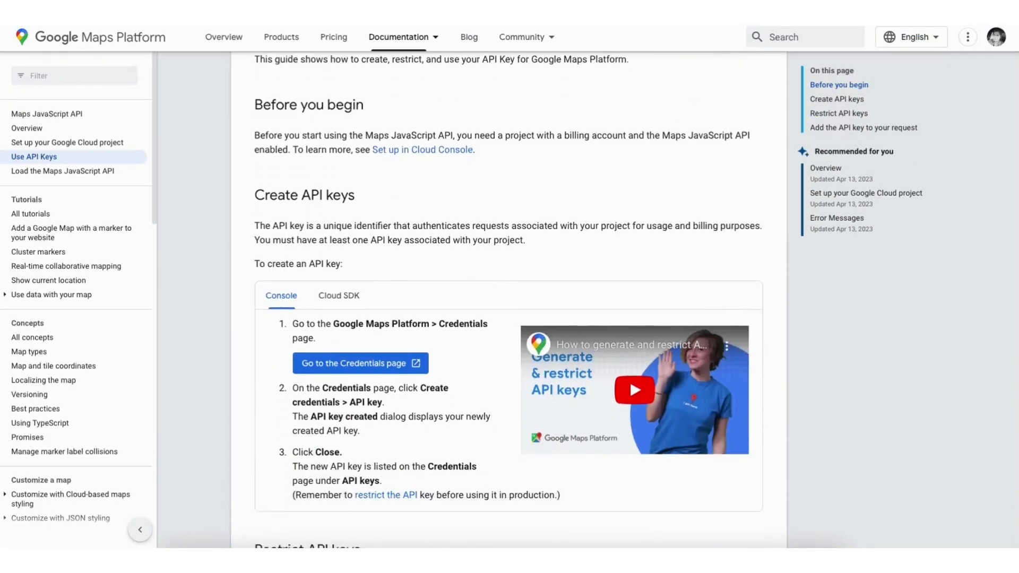
left_click(336, 218)
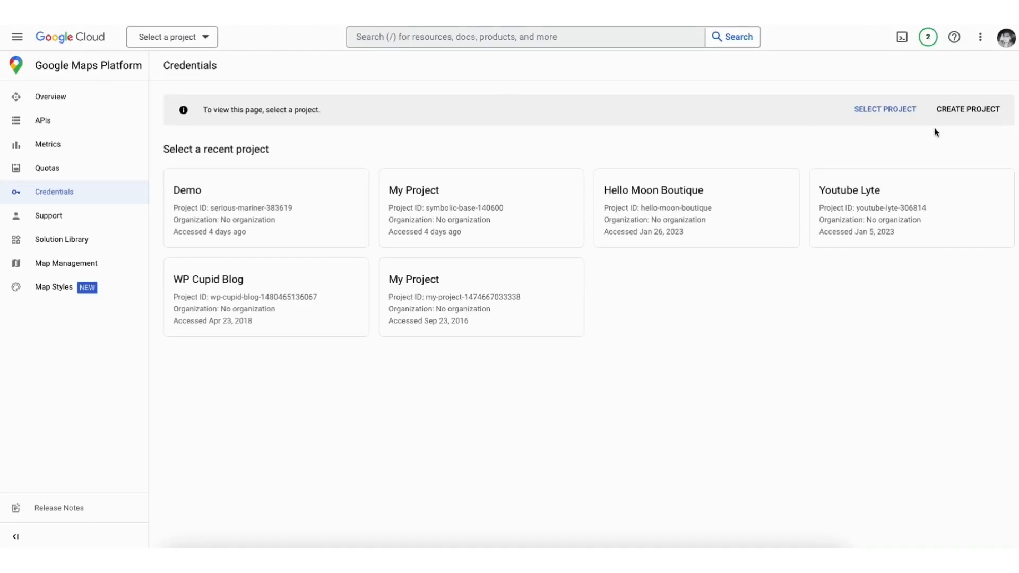
Step: Create a Google Cloud project named Demo1 with No organization as its location
left_click(968, 110)
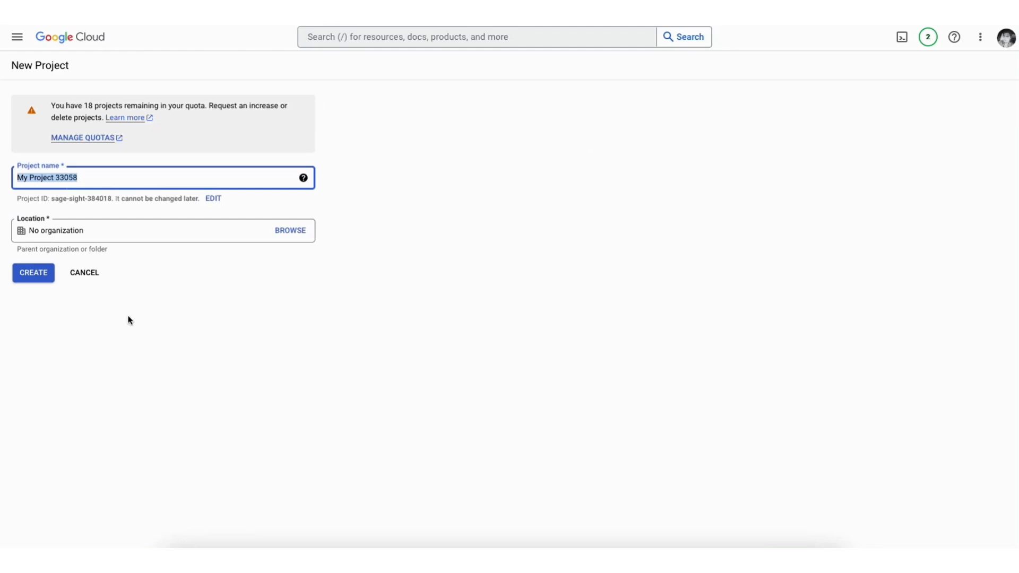
type("Demo1")
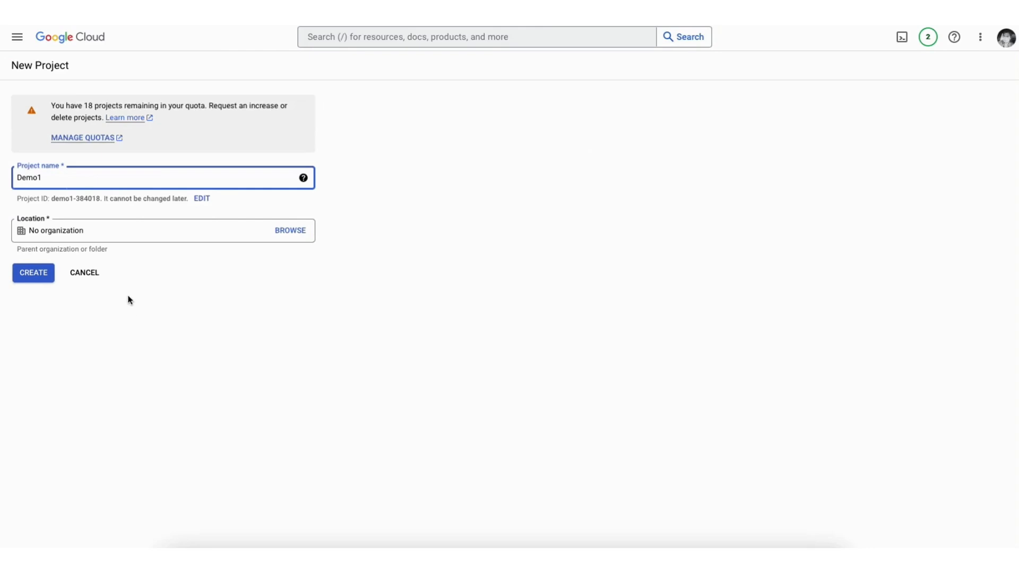
left_click(126, 232)
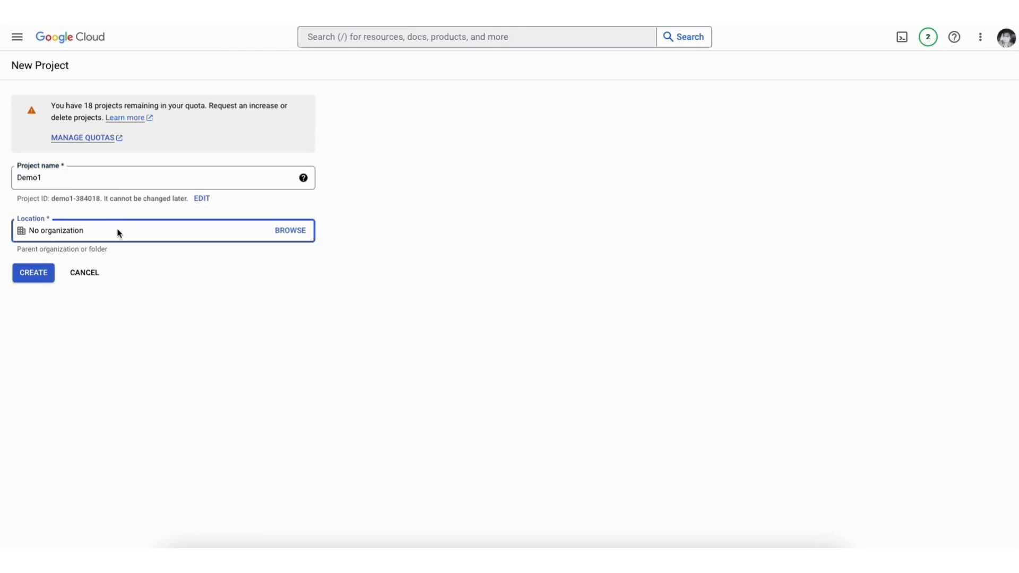
left_click(37, 277)
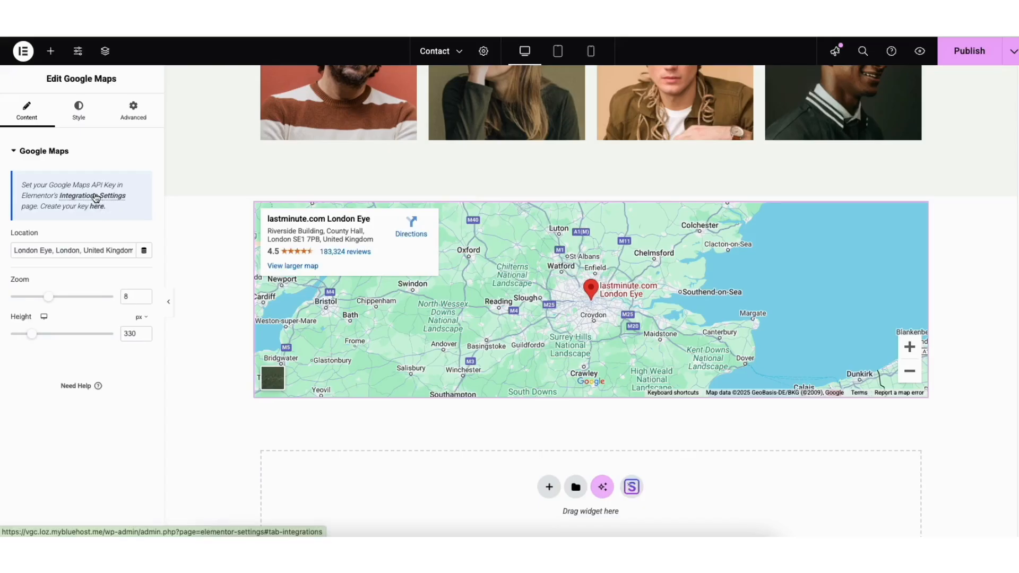
Step: Open Elementor's Integrations Settings from the map widget's API key notice, and check the Contact page's saving and viewing options in the editor
left_click(95, 198)
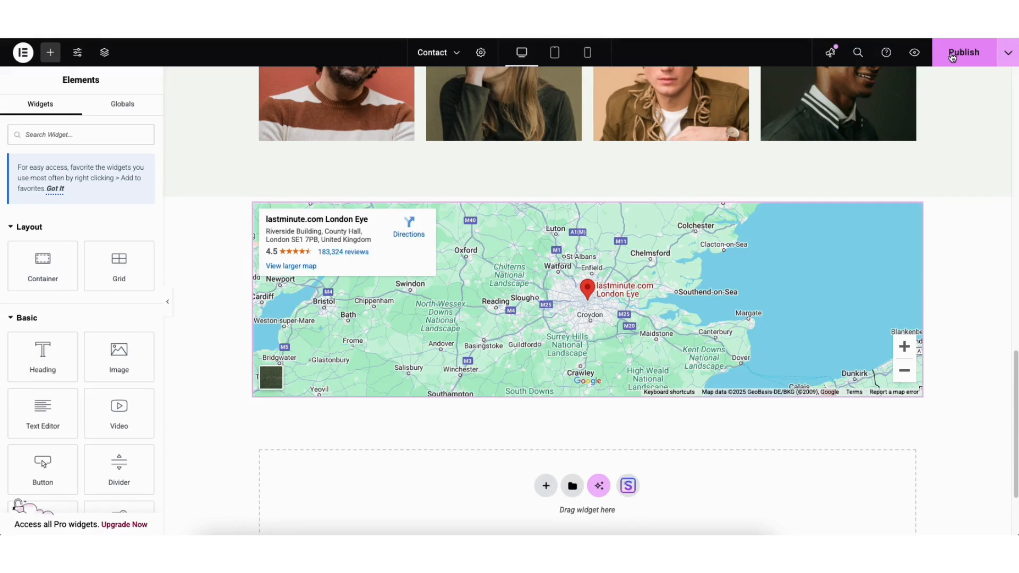
left_click(1008, 55)
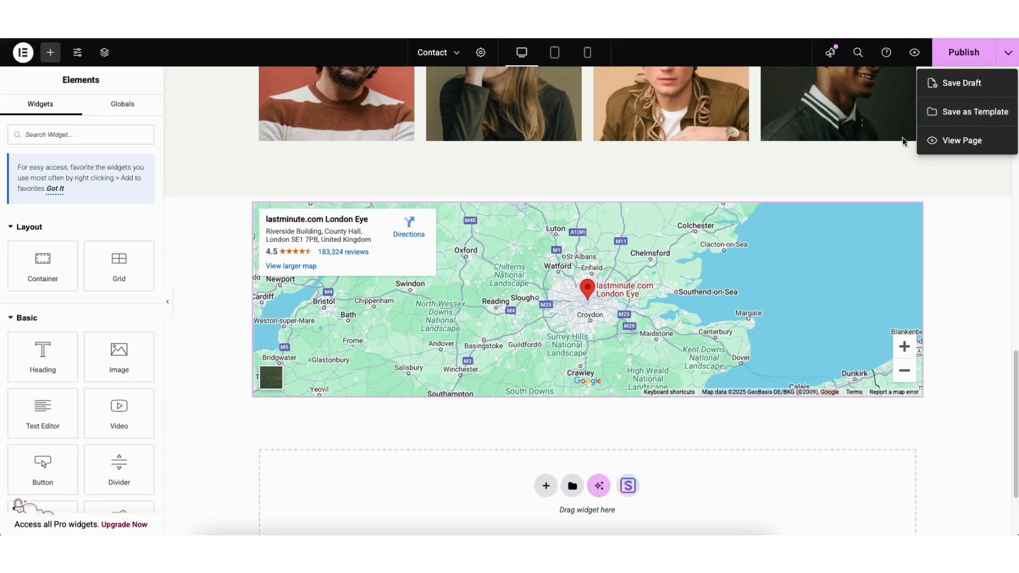
left_click(891, 162)
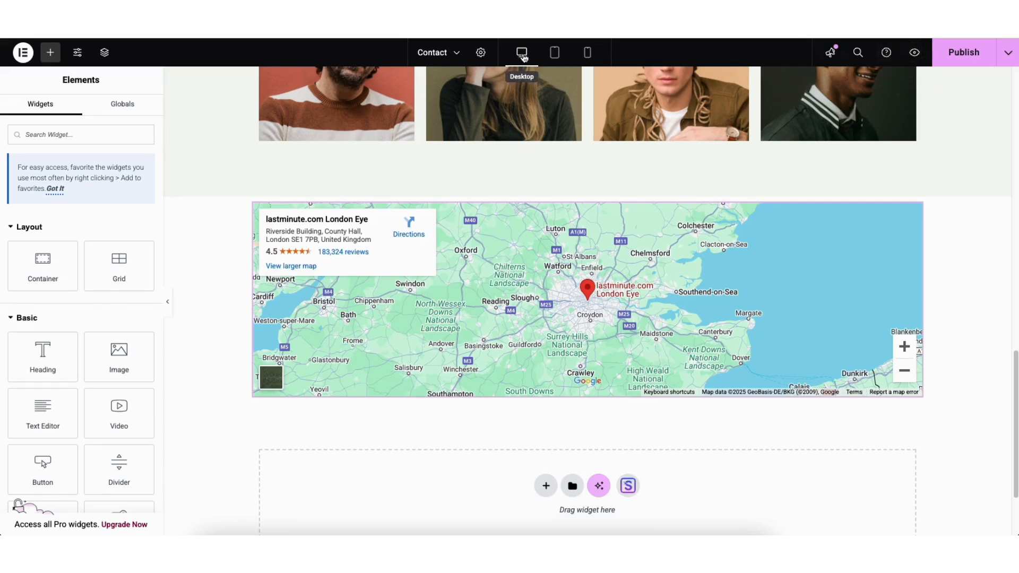
Step: Preview the Contact page in tablet and mobile layouts, and return to the desktop layout
left_click(554, 55)
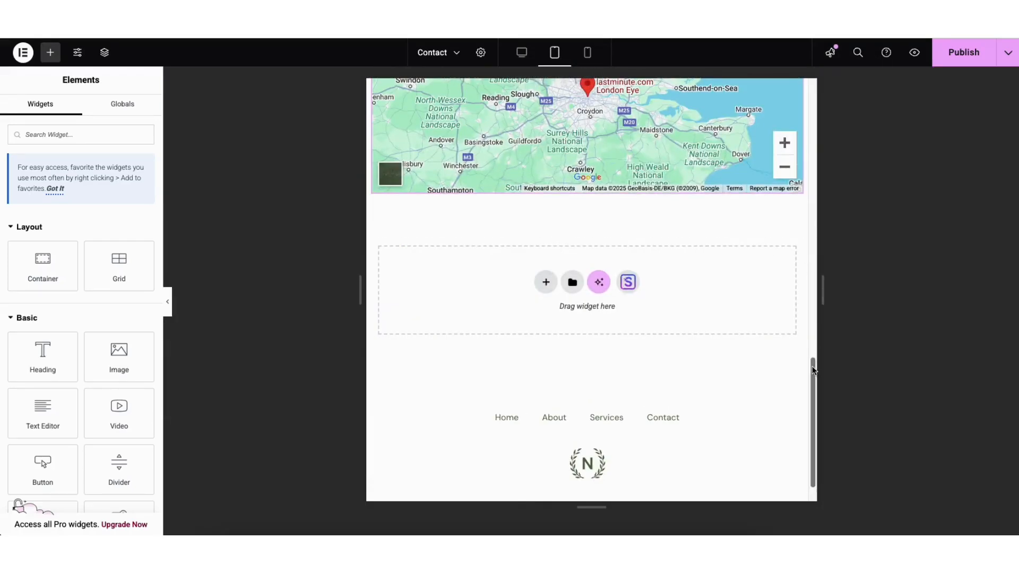
left_click_drag(813, 370, 796, 55)
left_click(587, 52)
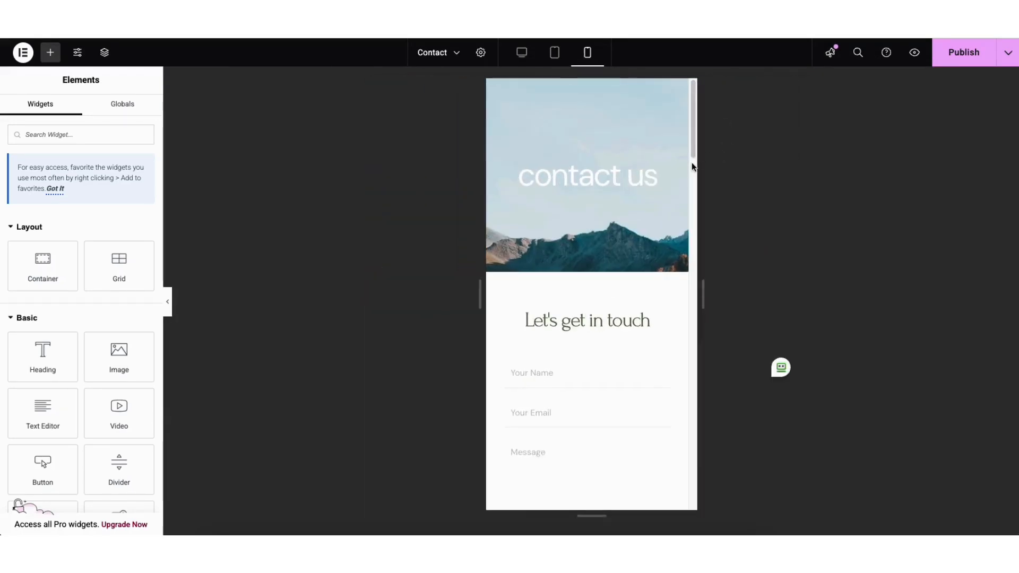
left_click_drag(694, 145, 694, 68)
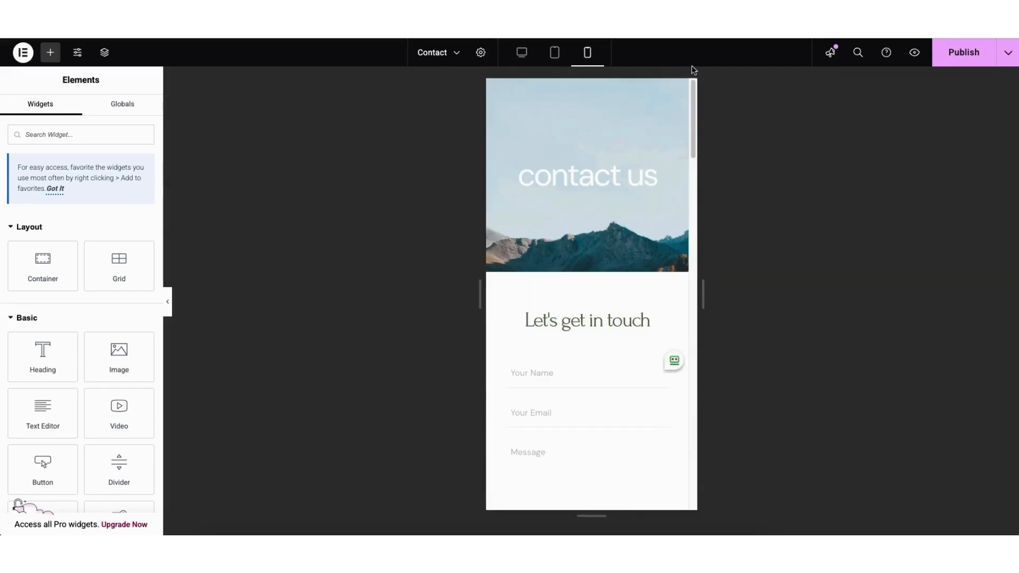
left_click(522, 52)
Step: Look over Elementor's Site Settings, and examine the Contact page's history of actions and revisions
left_click(77, 52)
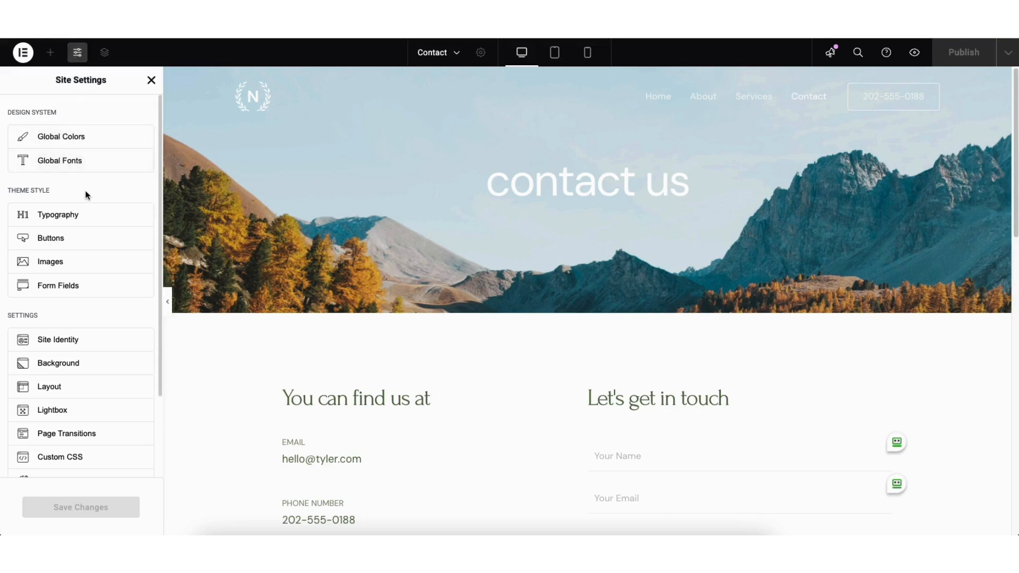
left_click(151, 80)
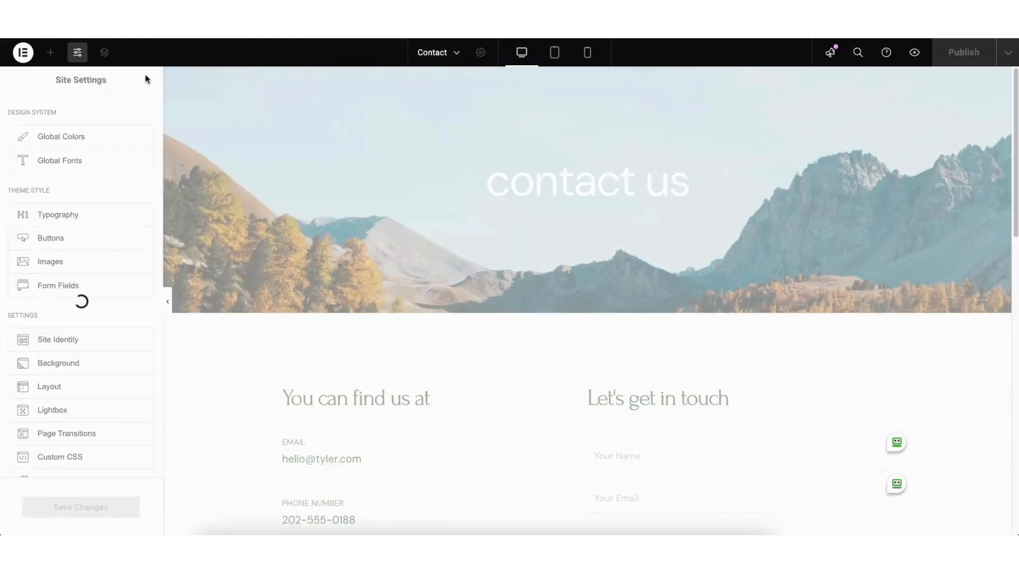
left_click(23, 54)
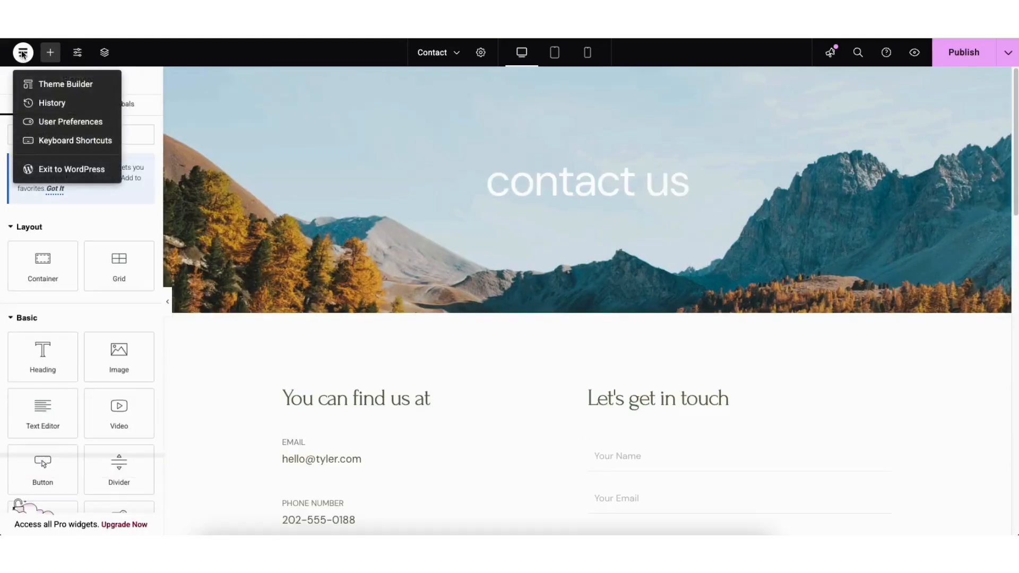
left_click(45, 105)
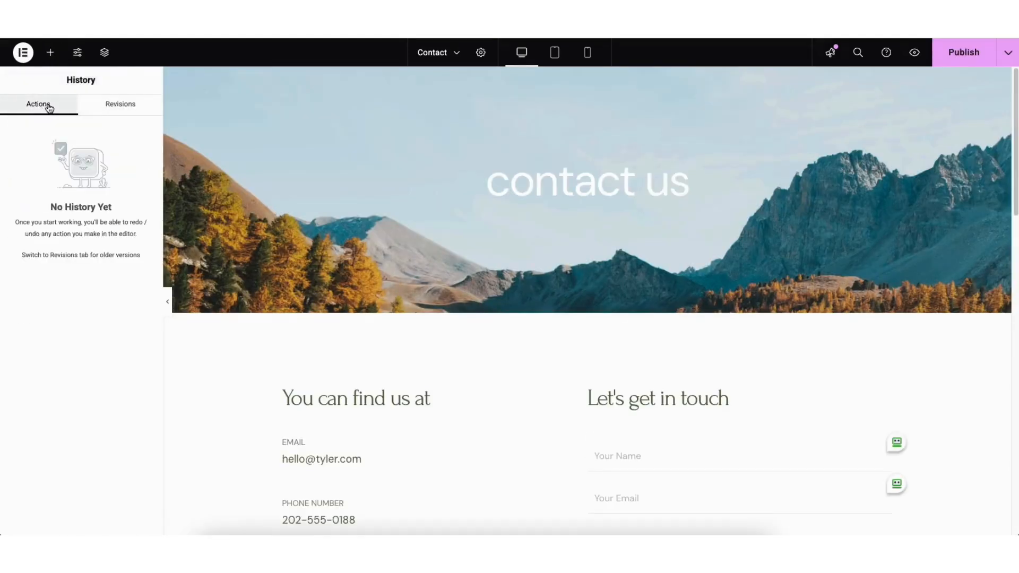
left_click(119, 106)
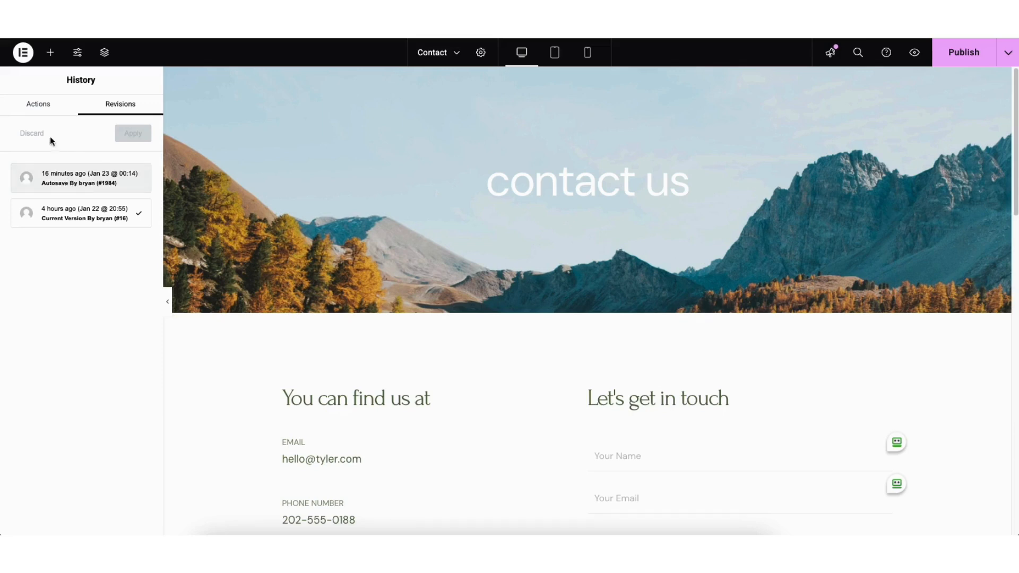
Step: Exit the Elementor editor to WordPress and list all of the site's pages
left_click(24, 54)
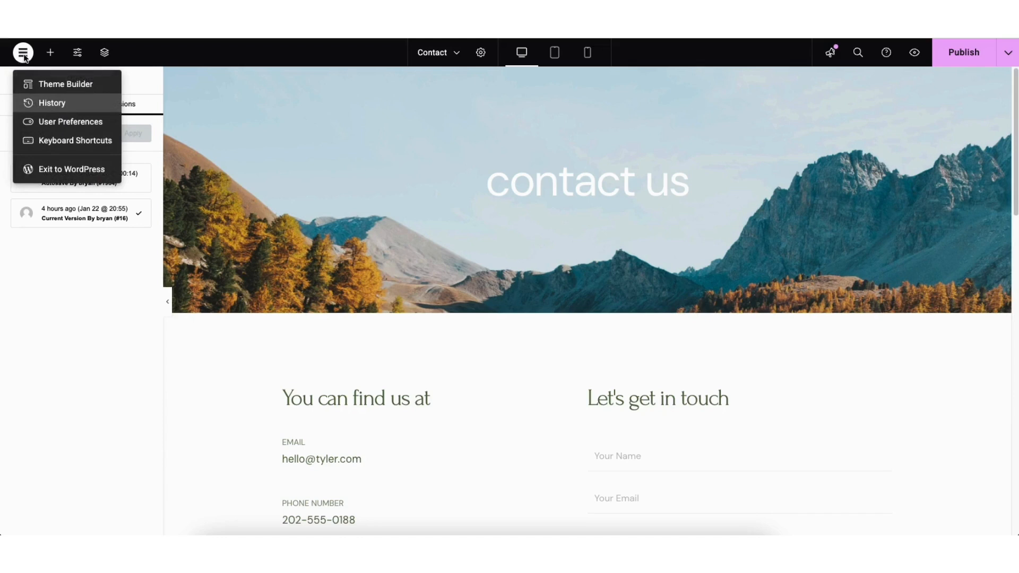
left_click(50, 178)
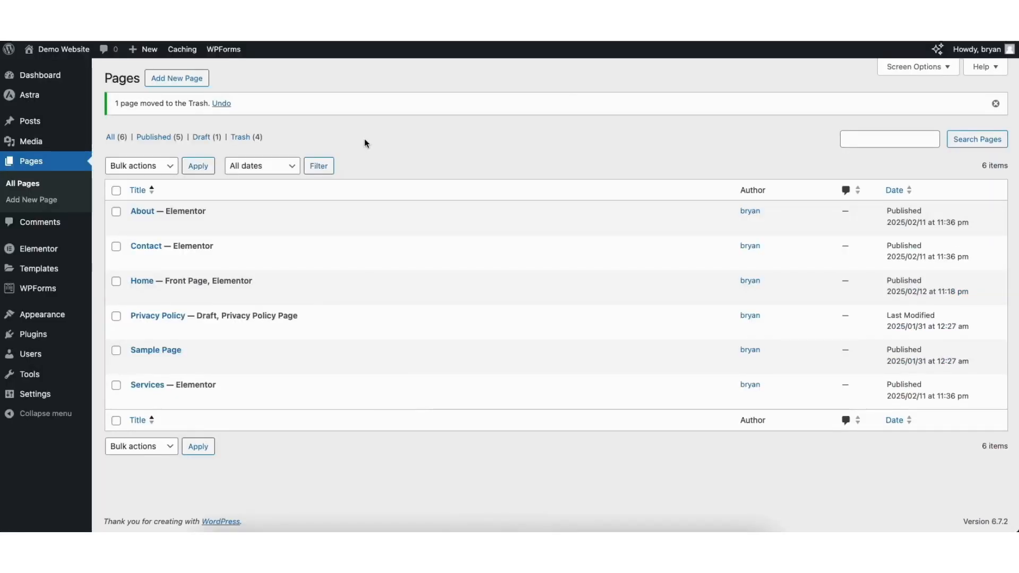
left_click(24, 186)
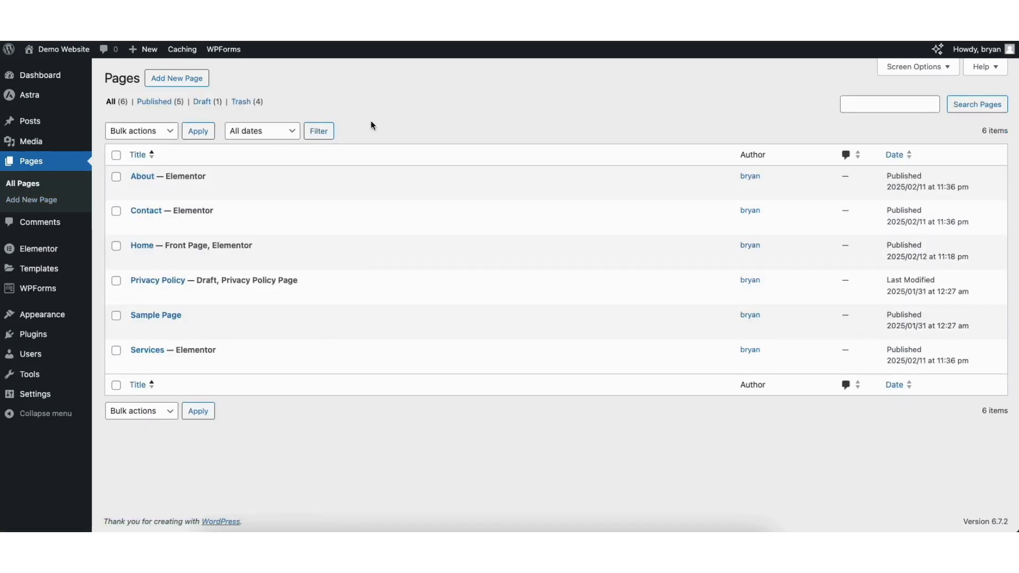
Step: Look over the site's media library and its list of posts
mouse_move(29, 144)
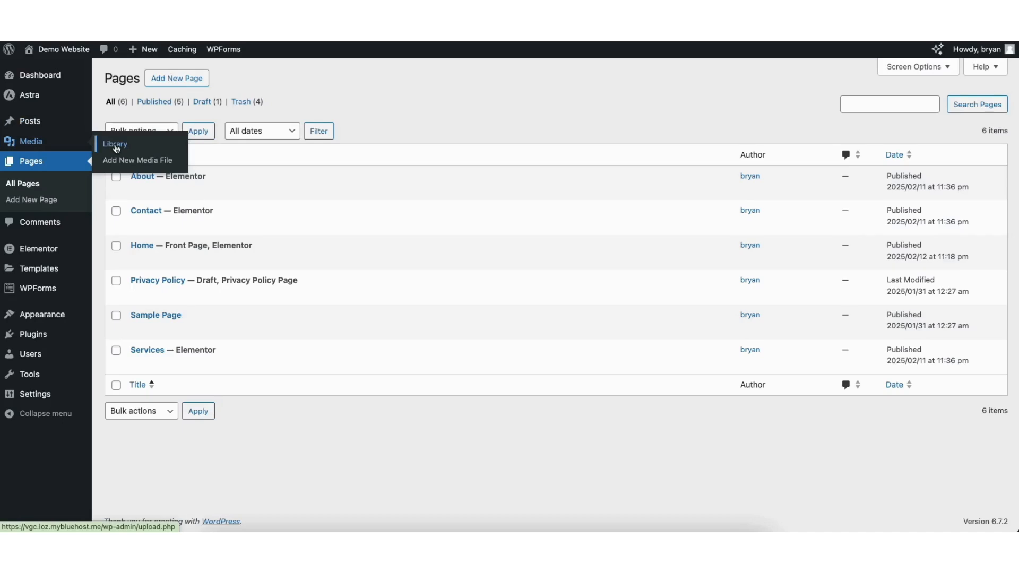
left_click(115, 148)
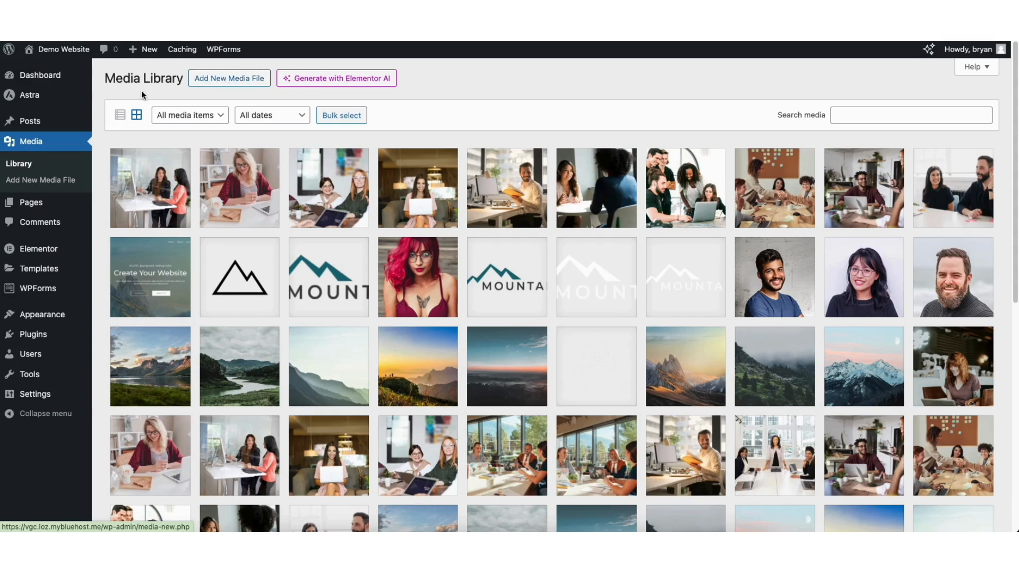
mouse_move(31, 124)
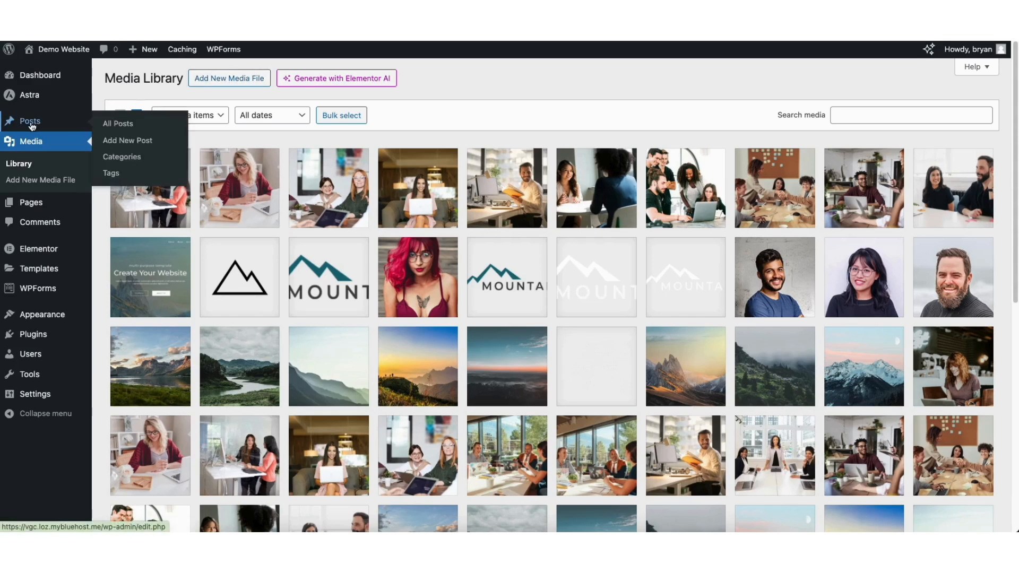
left_click(122, 128)
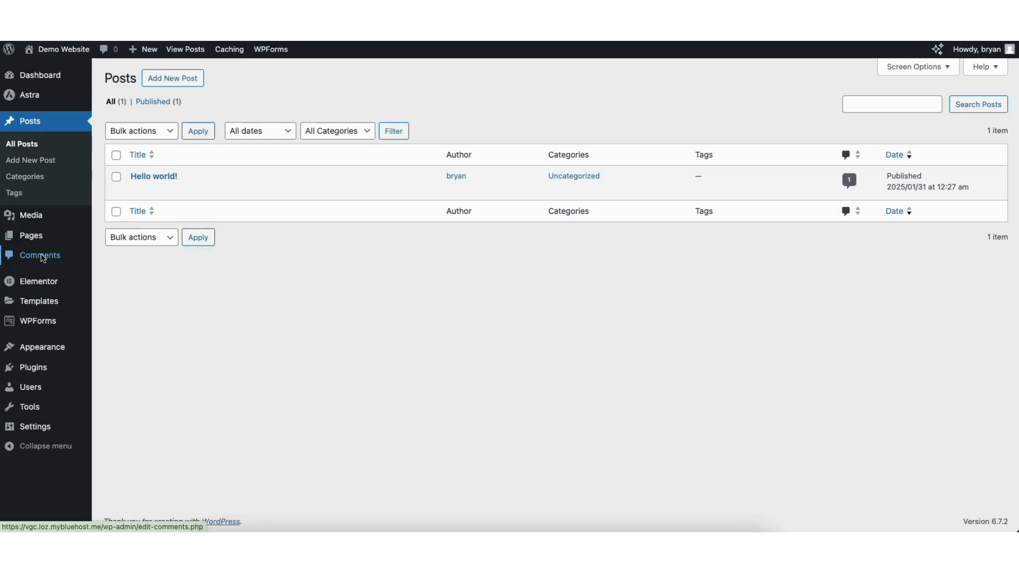
Step: Check the moderation options for the comment on the Hello world! post, and open the page for adding new plugins
left_click(42, 257)
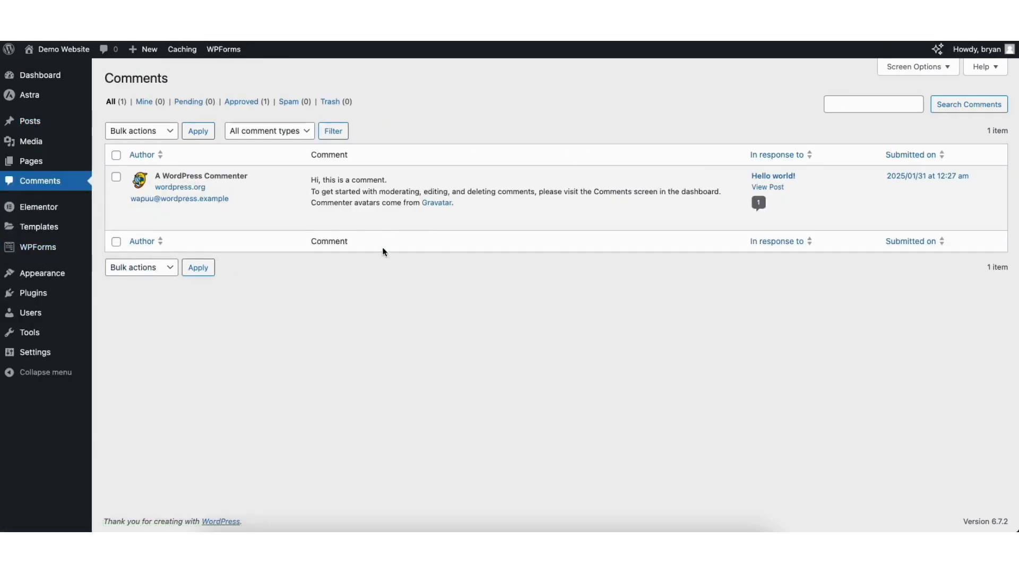
mouse_move(367, 222)
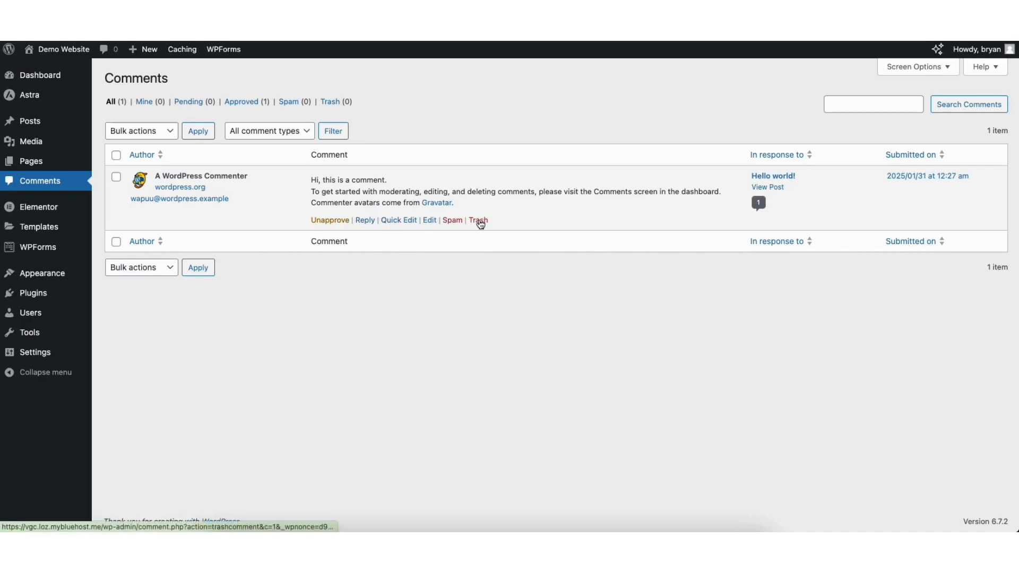
mouse_move(34, 298)
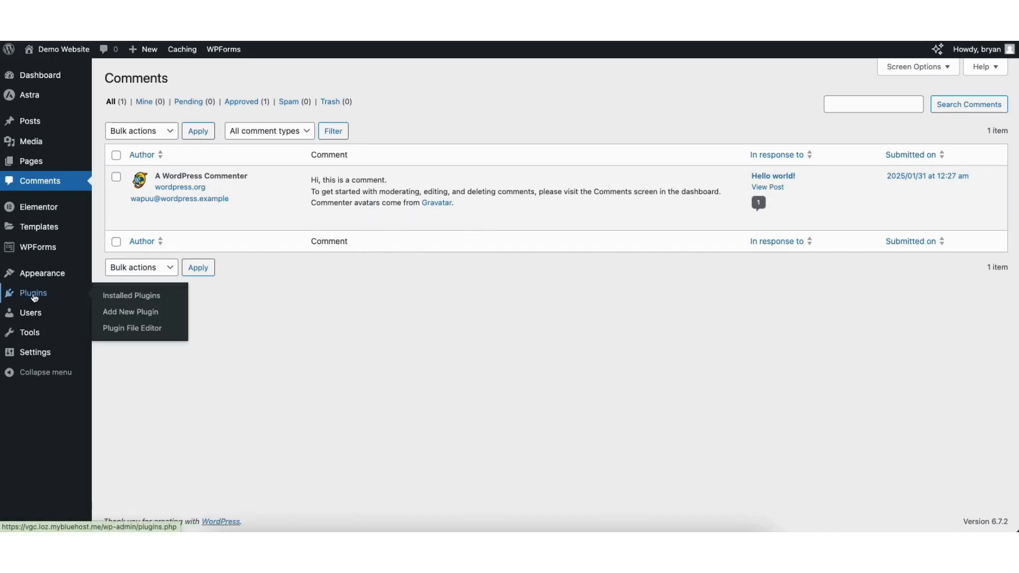
left_click(128, 312)
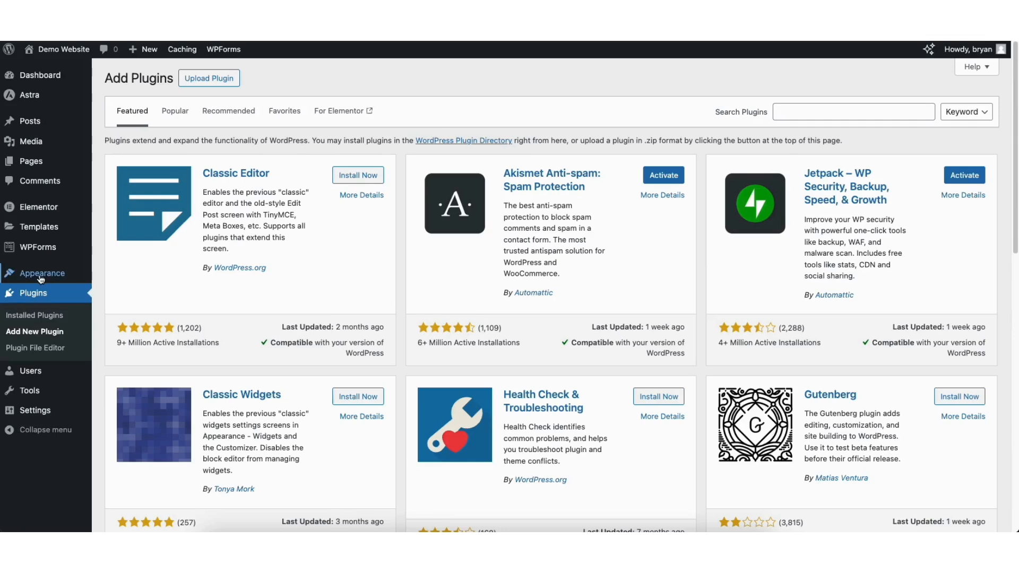
Step: Open the site's menu editor and add Sample Page to the Main Menu between Services and Contact
mouse_move(38, 279)
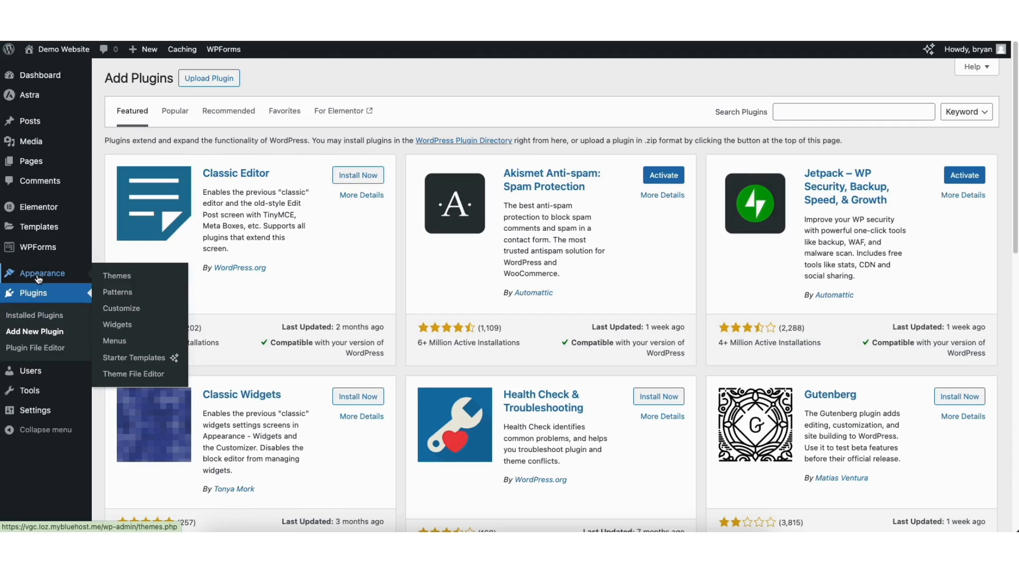
left_click(114, 343)
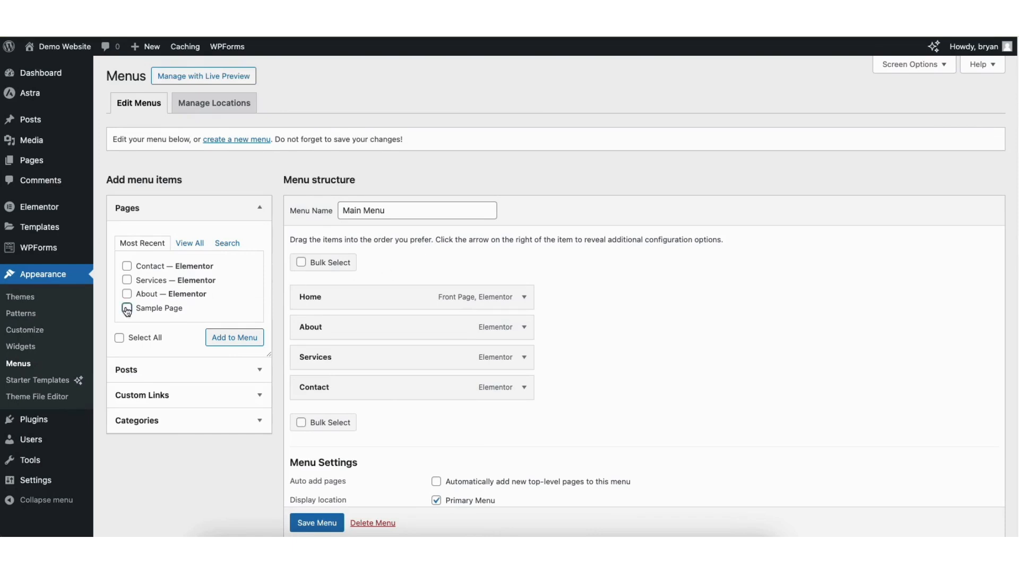
left_click(221, 337)
left_click_drag(318, 423, 310, 387)
Step: Examine the Sample Page menu item's label, order and removal options, and the Main Menu's display location settings
left_click(524, 388)
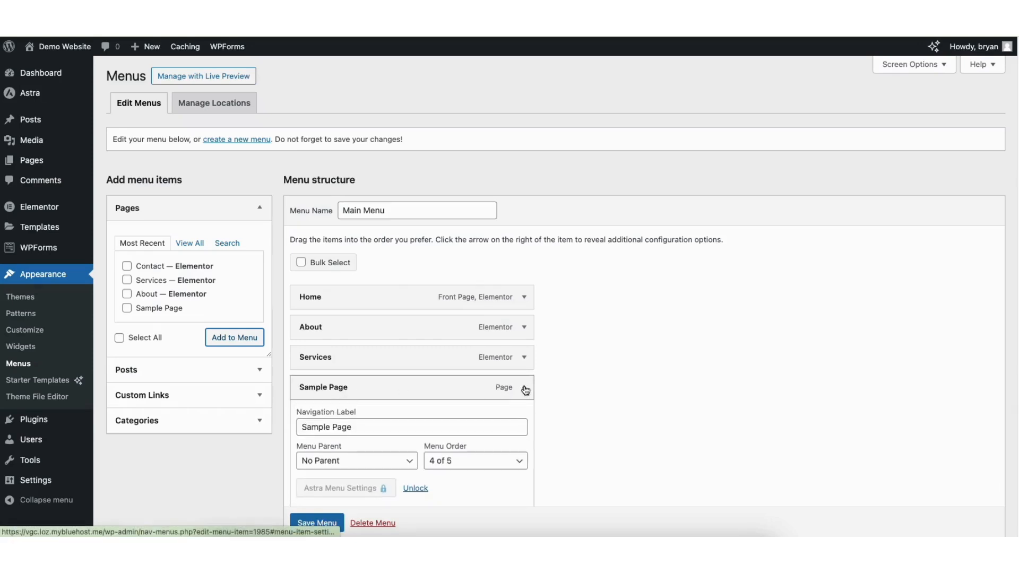
left_click_drag(305, 426, 371, 426)
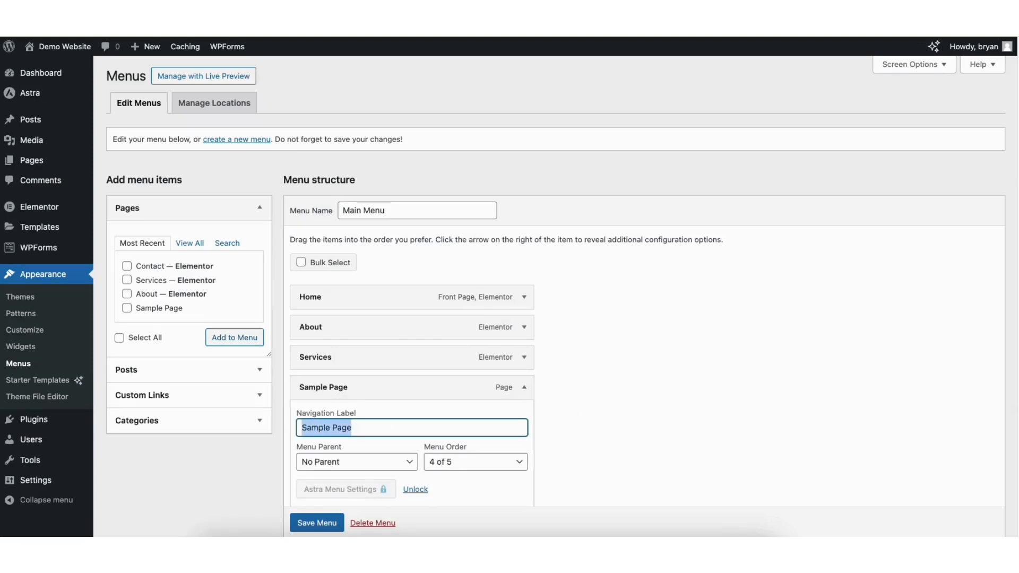
scroll(1007, 316, "down", 3)
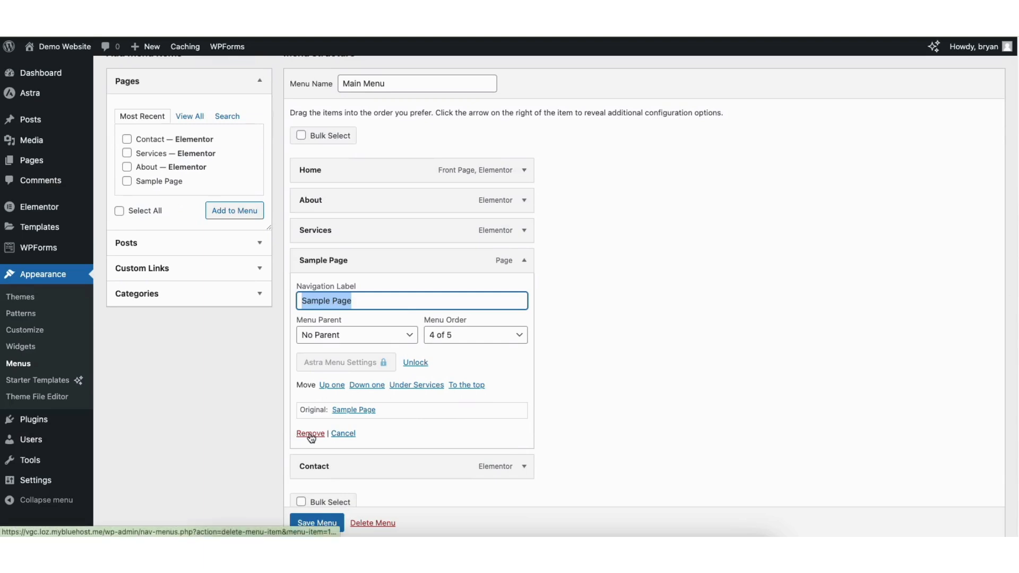
left_click(525, 261)
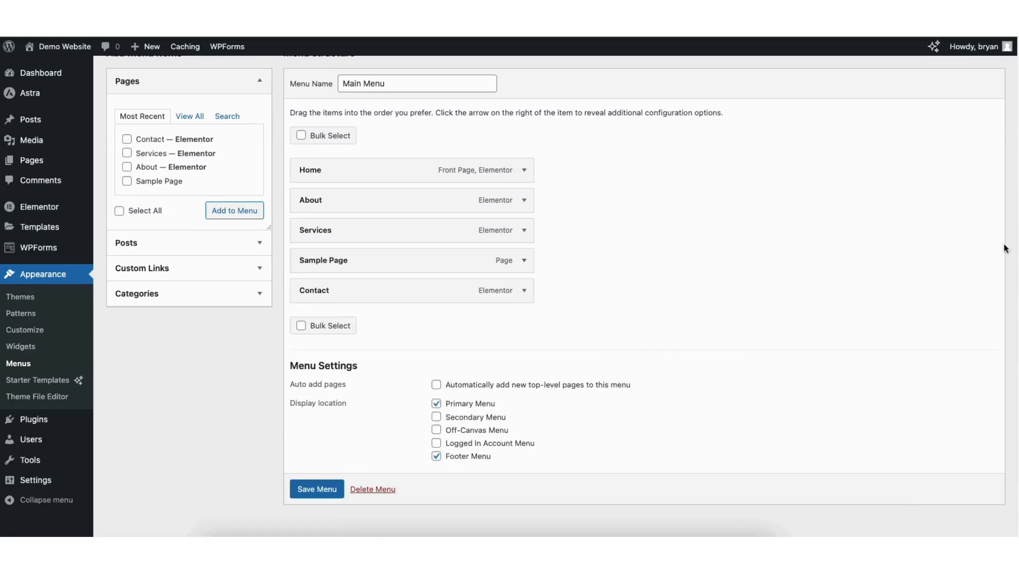
scroll(1000, 159, "up", 3)
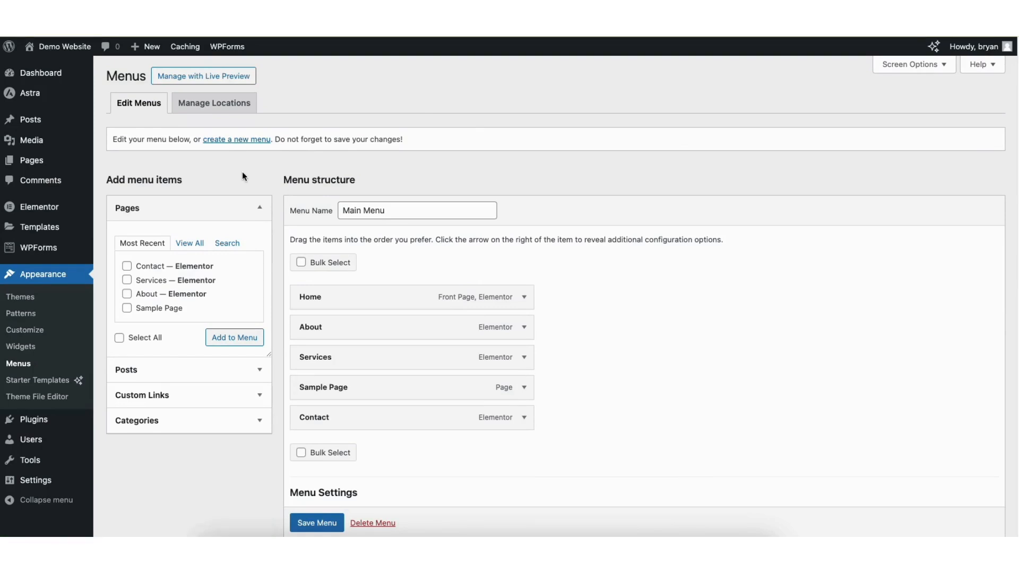
Step: Add a second Sample Page to the Main Menu, nest both Sample Page items under Services, and save the menu
left_click(127, 309)
left_click(225, 338)
left_click_drag(317, 448, 335, 421)
left_click(308, 524)
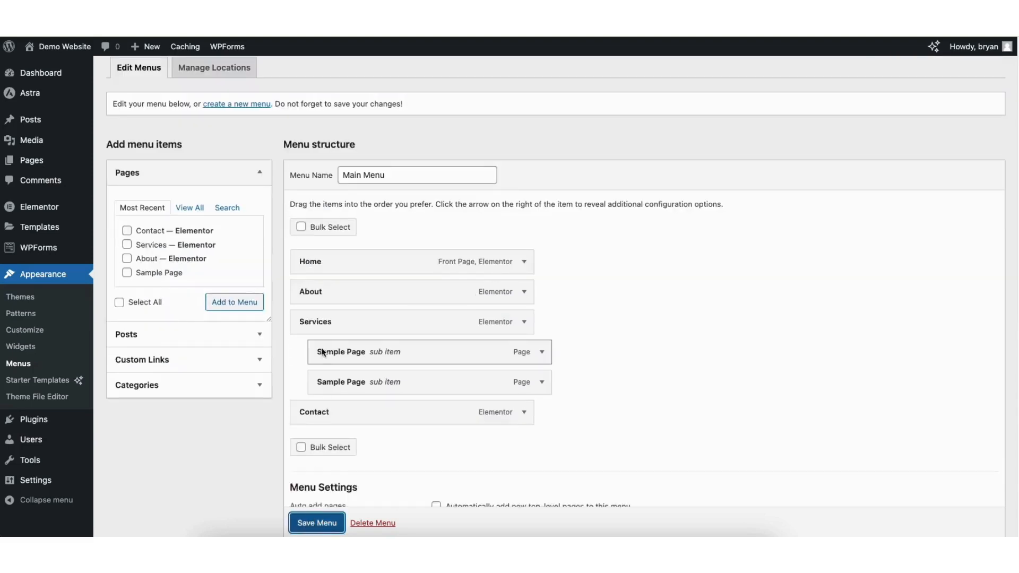
Step: Visit the live site and check the Services dropdown in the header menu
mouse_move(58, 46)
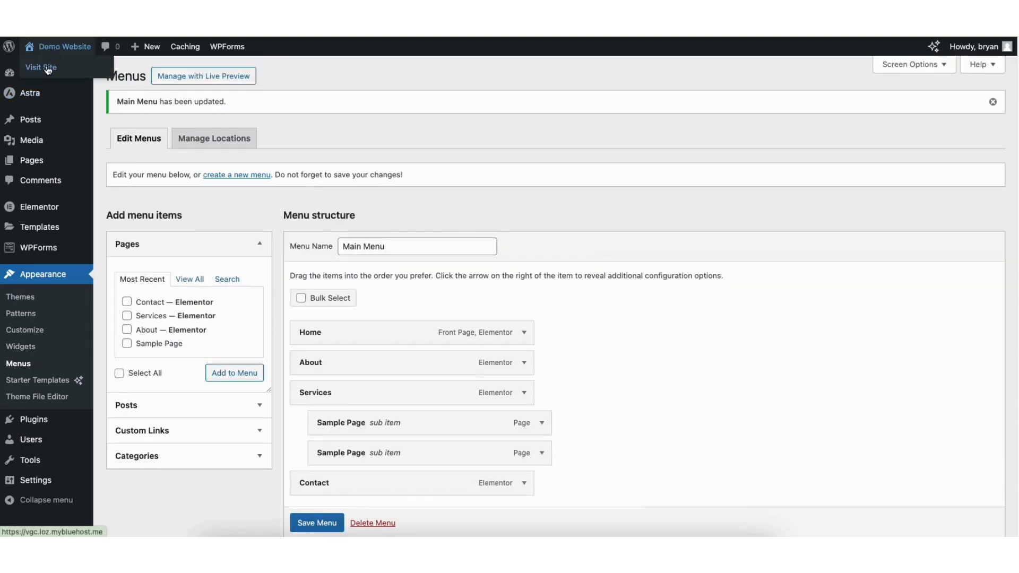
left_click(43, 66)
mouse_move(664, 94)
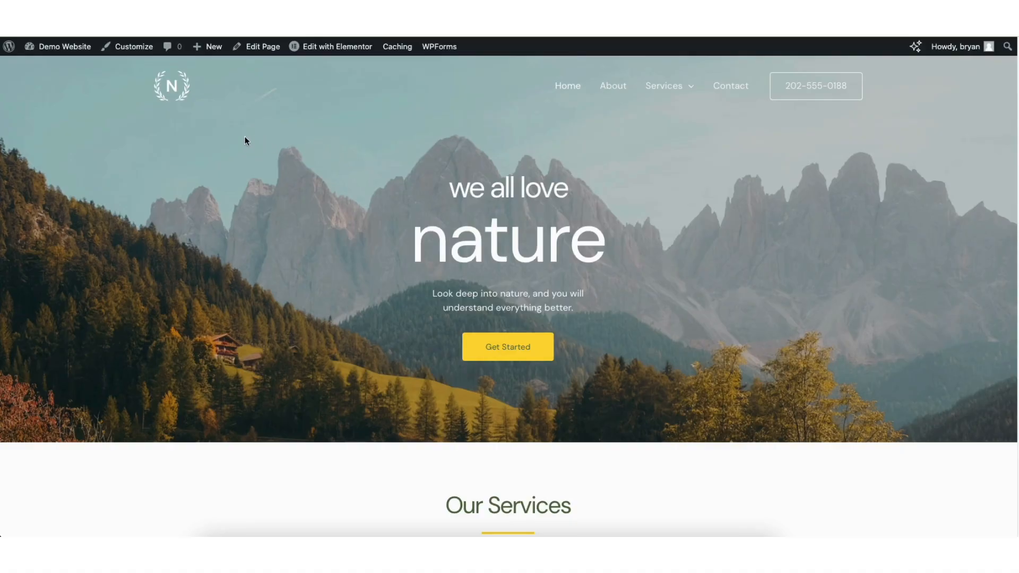
Step: Open the Footer Builder in the site customizer and examine the content and design settings of the footer logo's HTML element
left_click(133, 49)
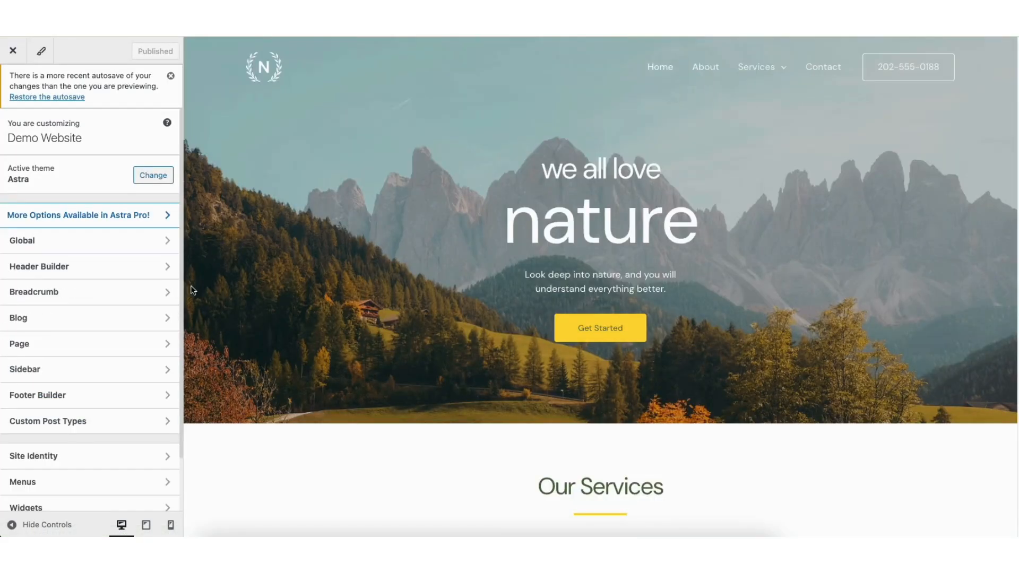
left_click(75, 396)
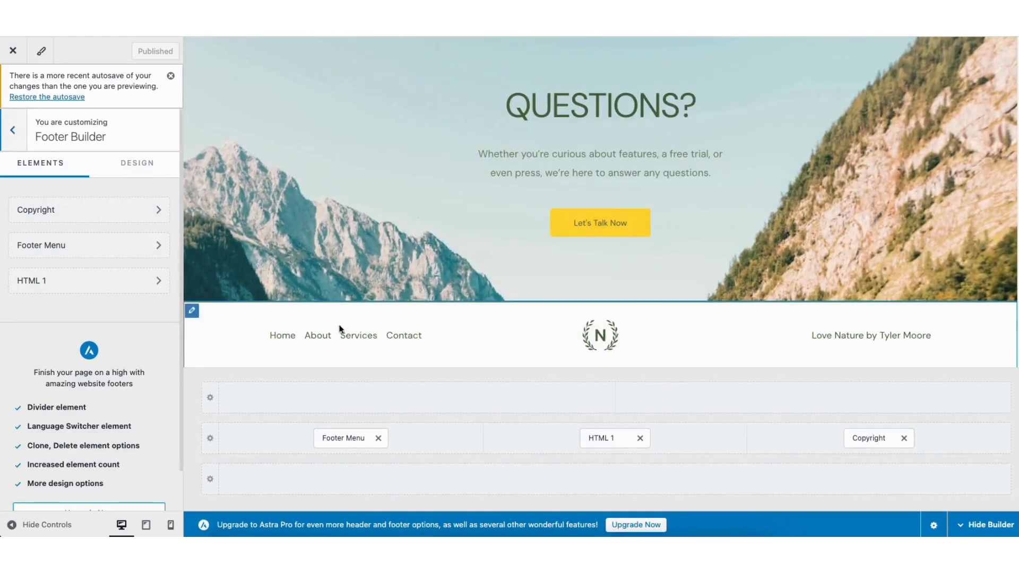
left_click(560, 330)
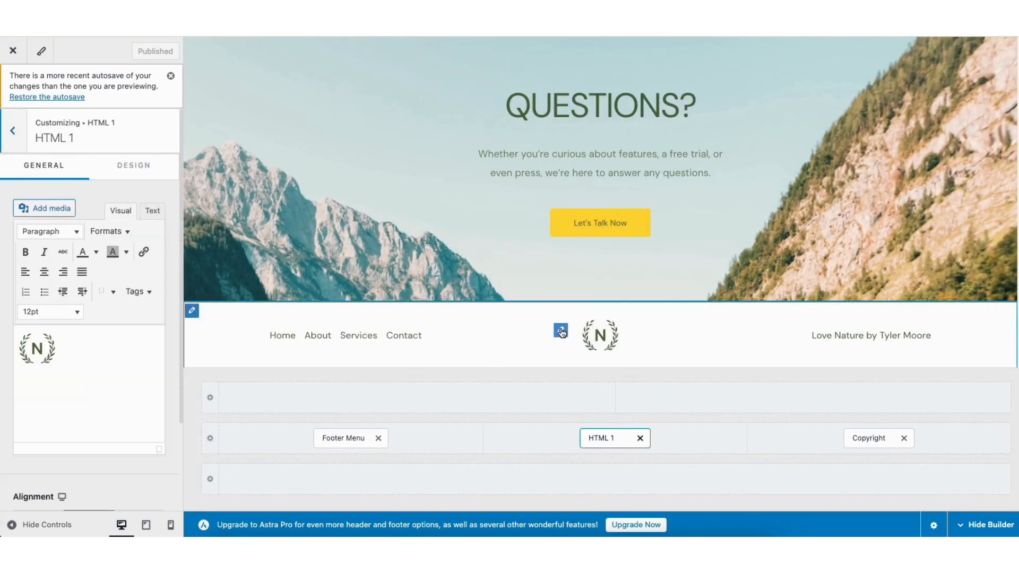
left_click(37, 349)
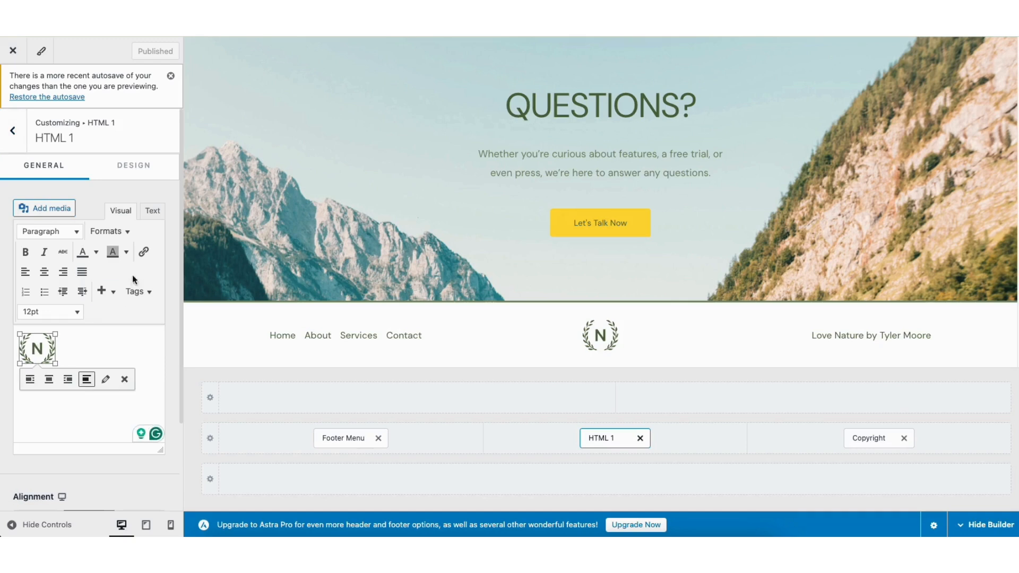
left_click(135, 167)
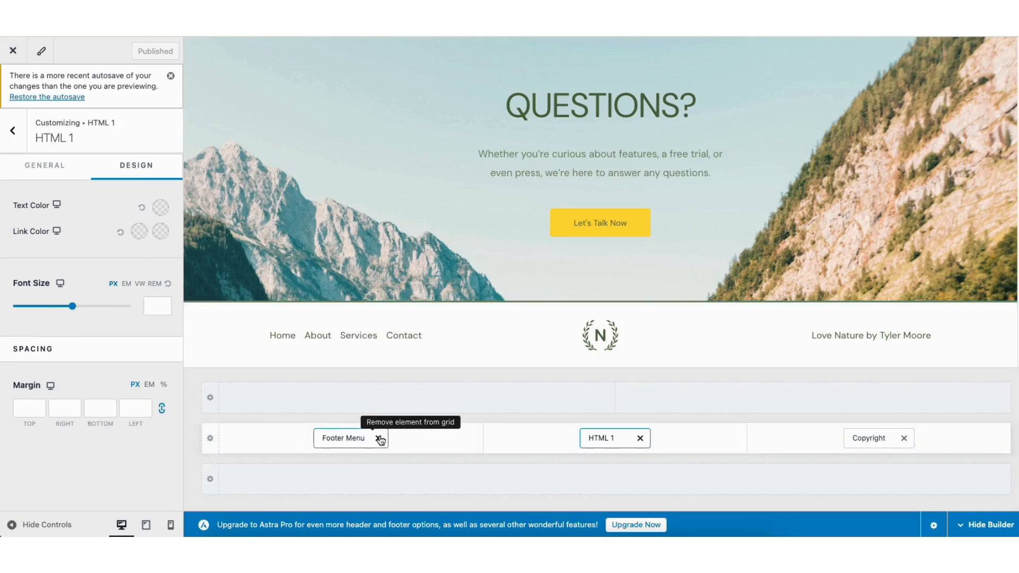
mouse_move(262, 335)
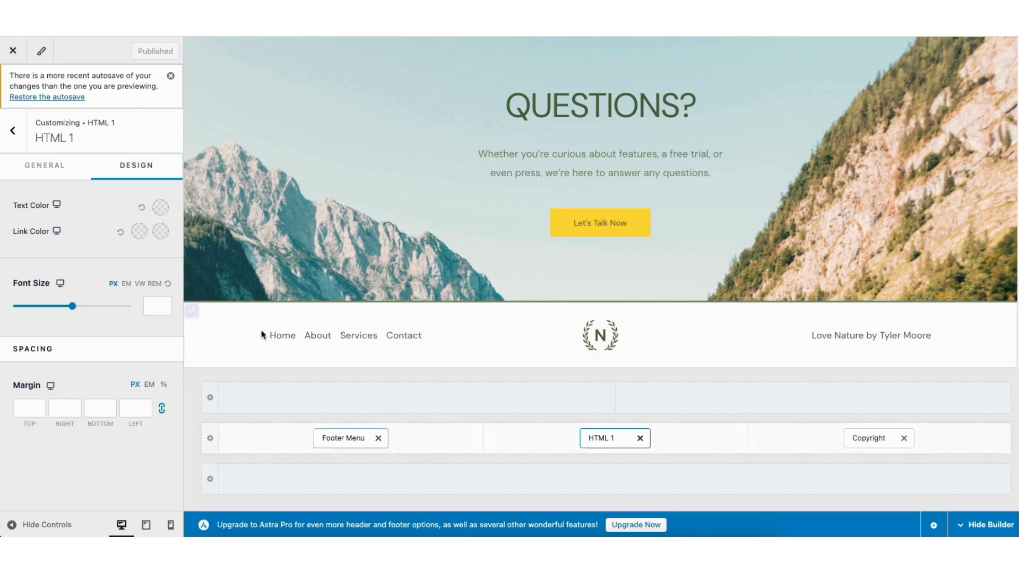
Step: Examine the Primary Footer's column and layout settings and the elements that can be inserted in the empty row above it
left_click(192, 312)
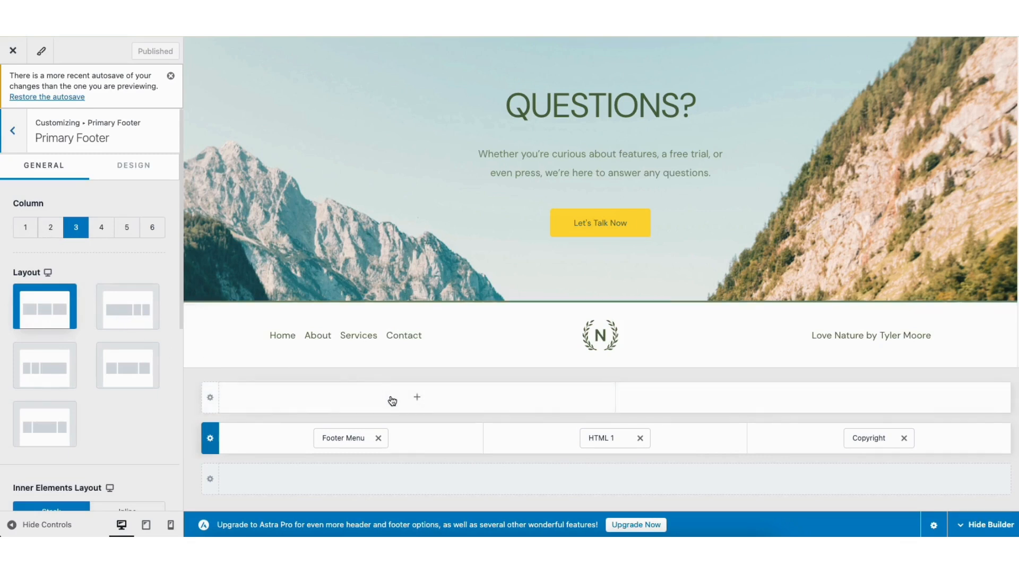
left_click(417, 397)
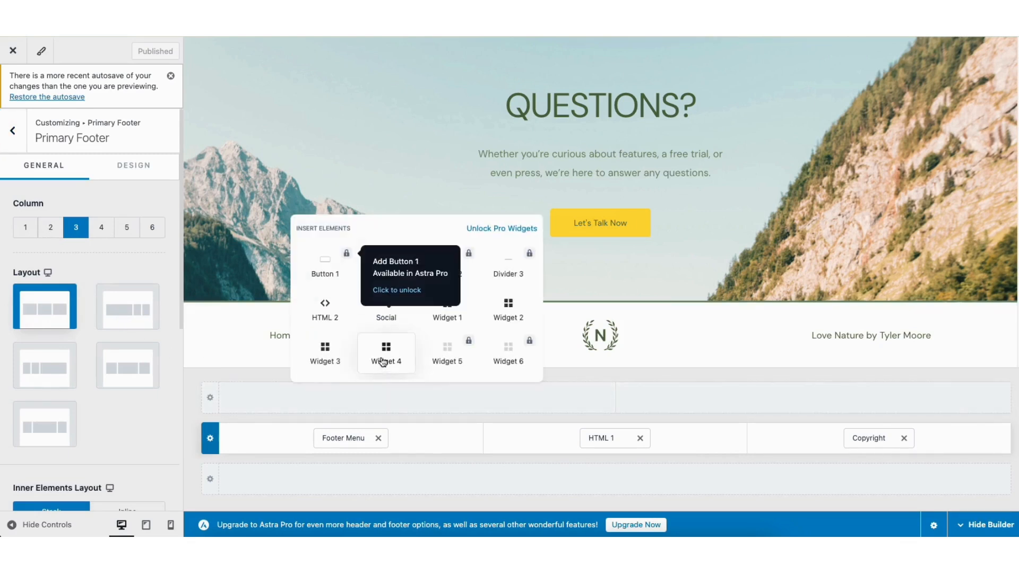
left_click(257, 377)
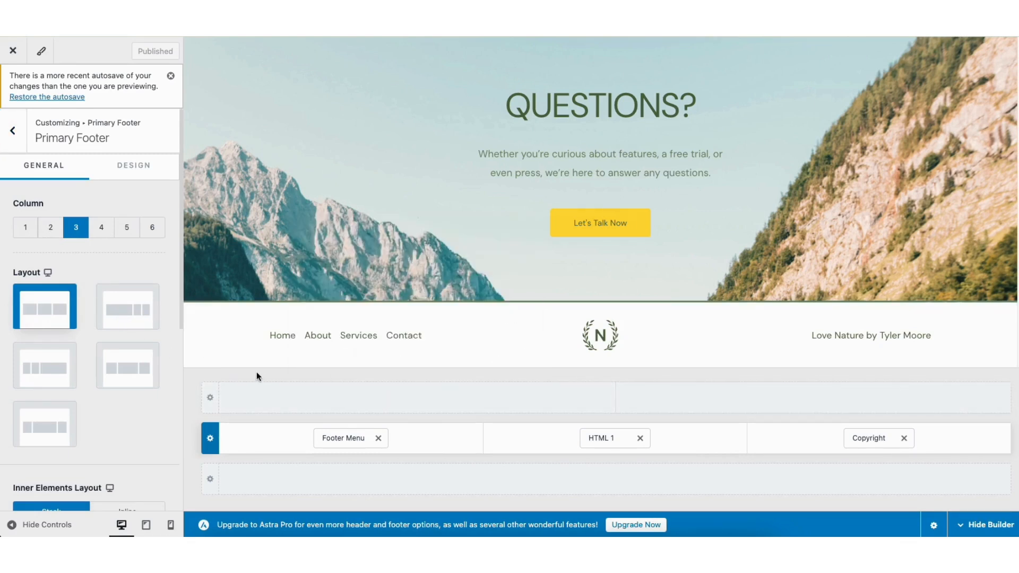
Step: Open the settings of the header's phone number button and remove the button from the header
left_click_drag(1017, 348, 1009, 45)
mouse_move(868, 57)
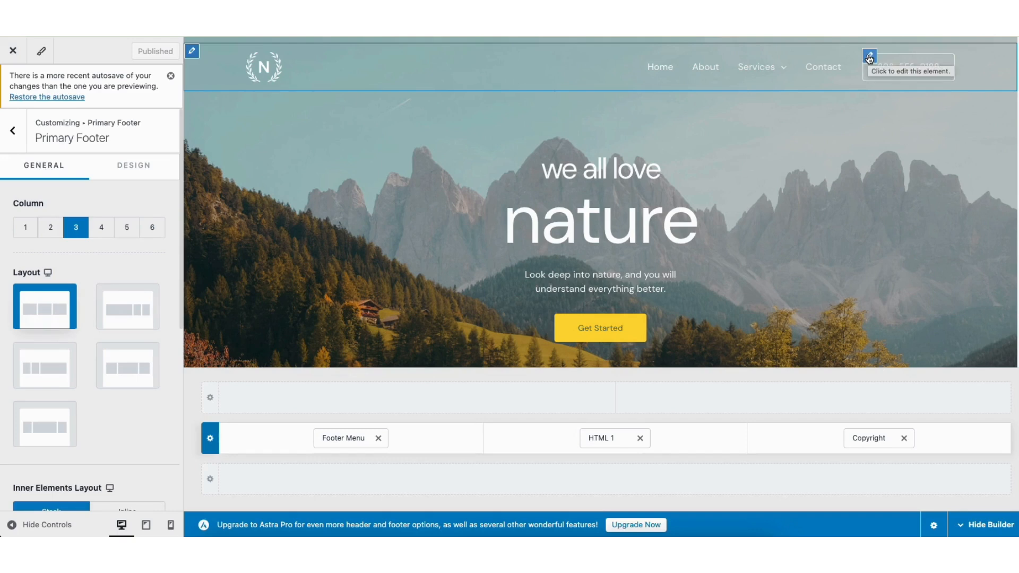
left_click(870, 58)
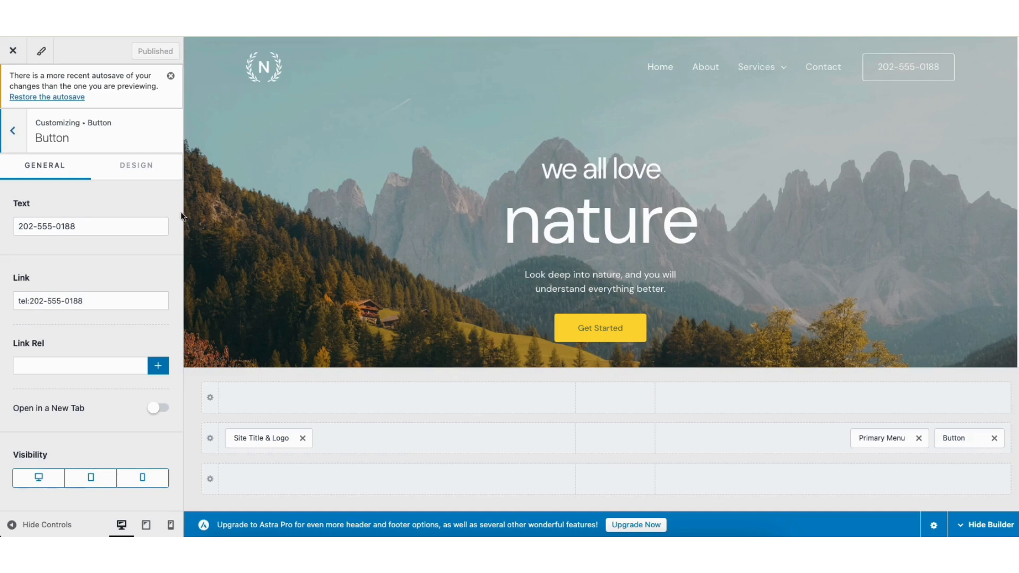
left_click_drag(19, 226, 96, 228)
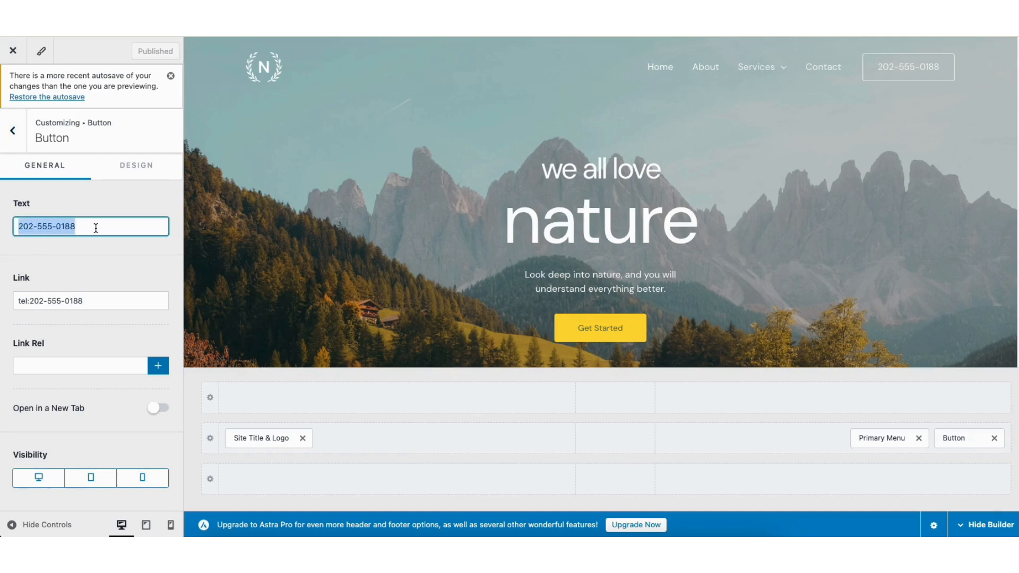
left_click(98, 259)
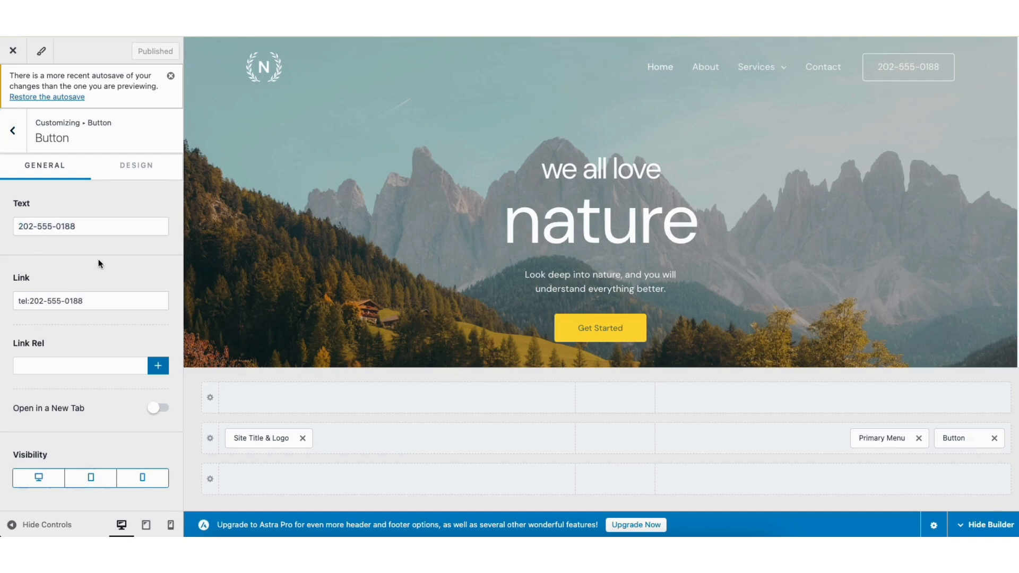
left_click(995, 438)
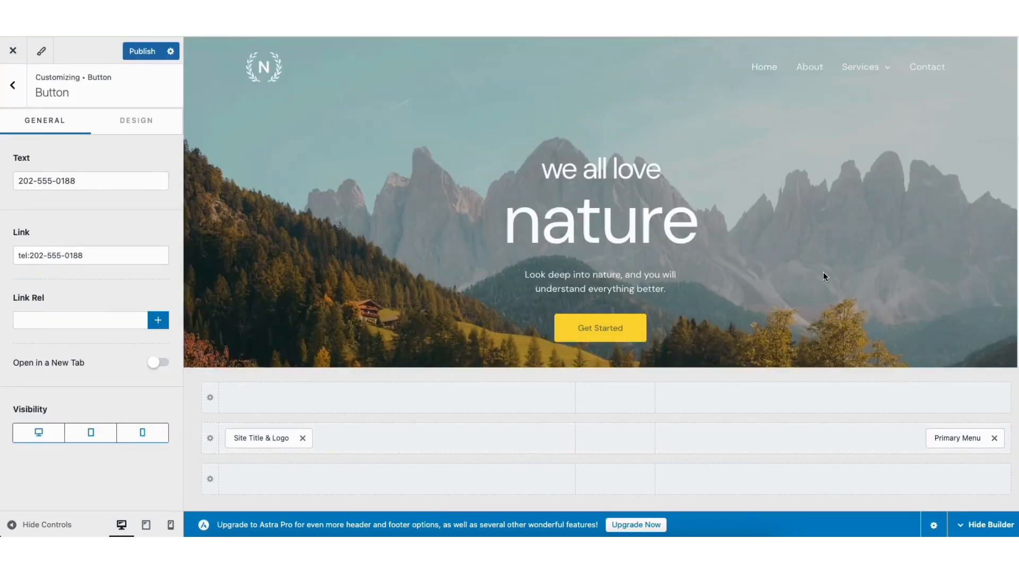
left_click_drag(948, 440, 924, 442)
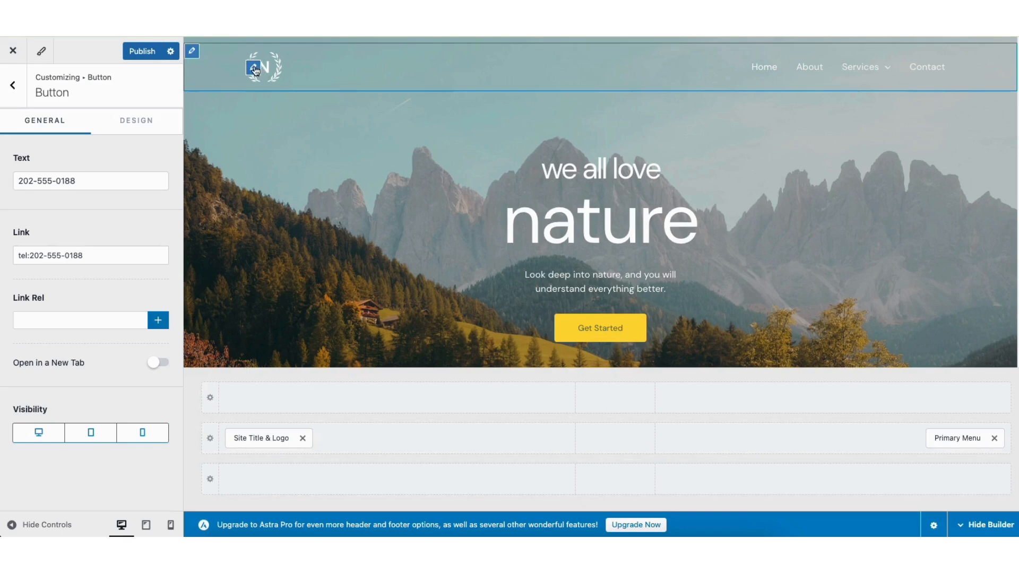
Step: Examine the transparent header's logo settings and its design options from the header logo
left_click(255, 69)
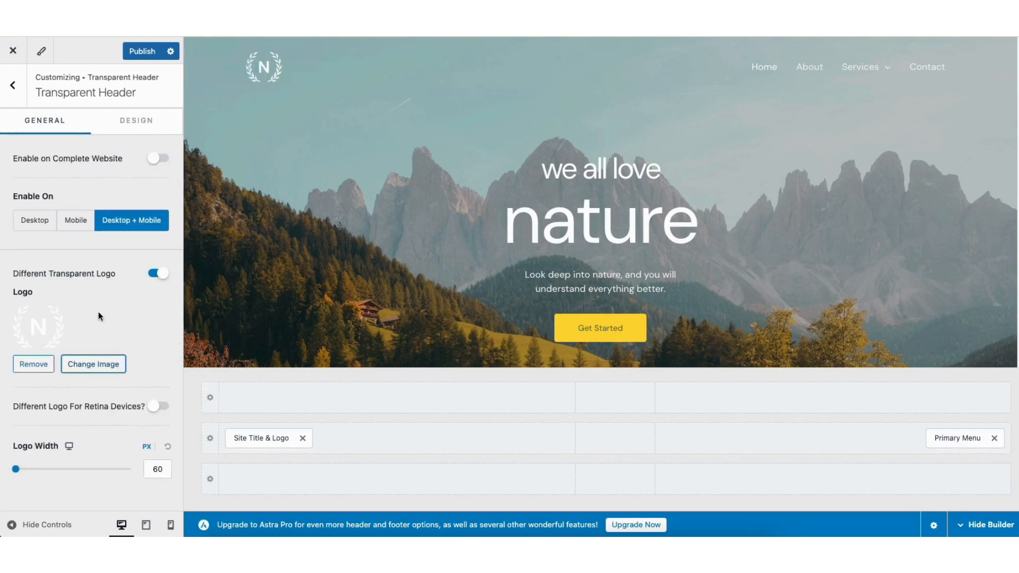
left_click(137, 124)
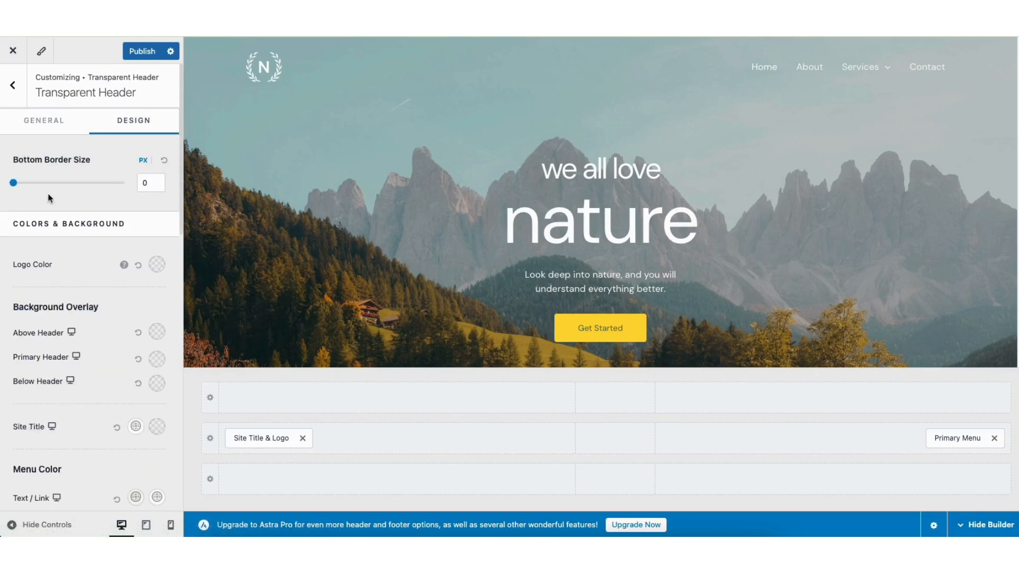
Step: Open the site title and logo settings from Site Identity and examine the logo, site title and tagline options
left_click(14, 88)
left_click(13, 87)
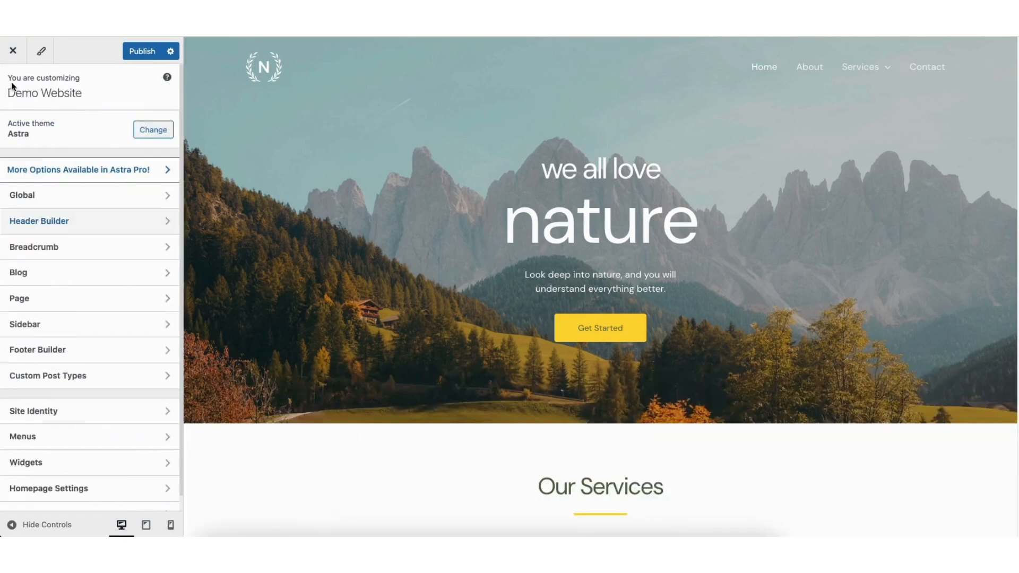
left_click(53, 412)
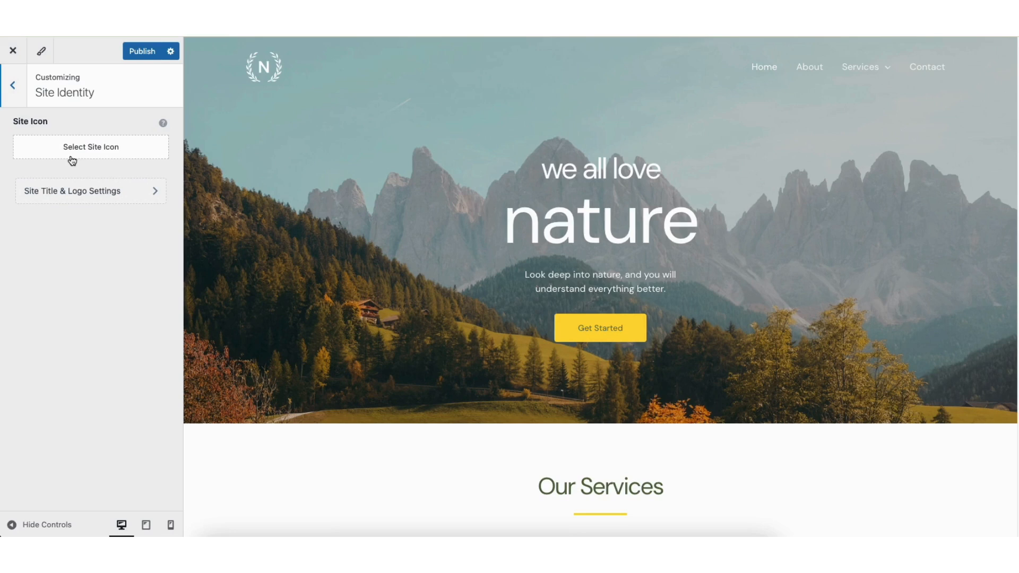
left_click(74, 194)
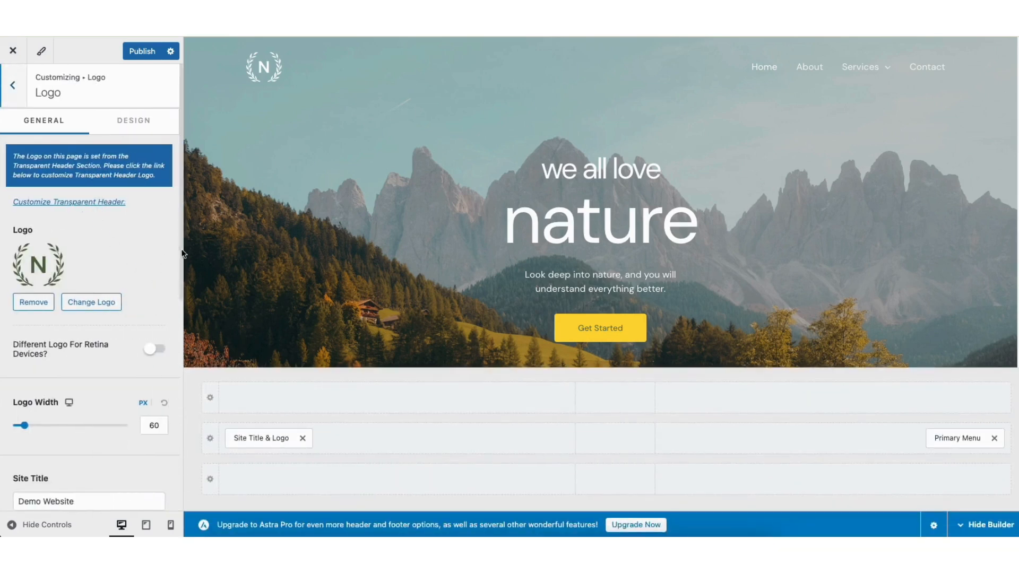
scroll(179, 250, "down", 4)
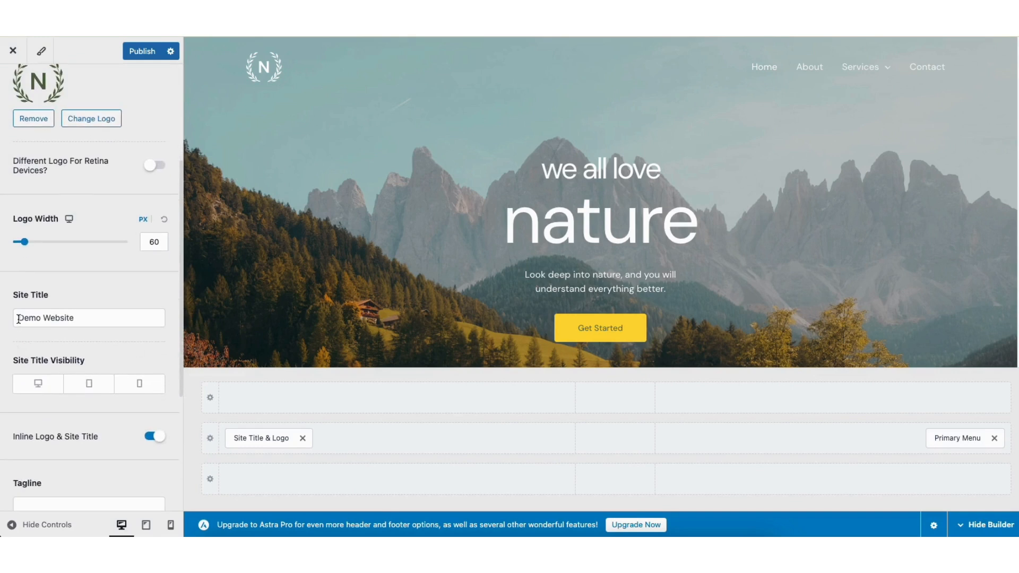
left_click_drag(18, 318, 73, 318)
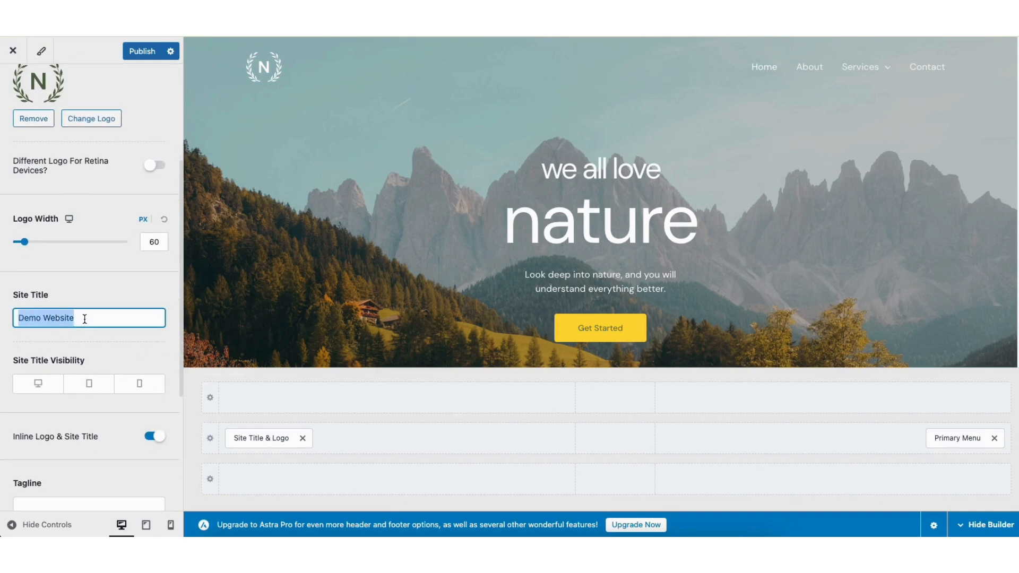
left_click(199, 270)
scroll(179, 266, "down", 3)
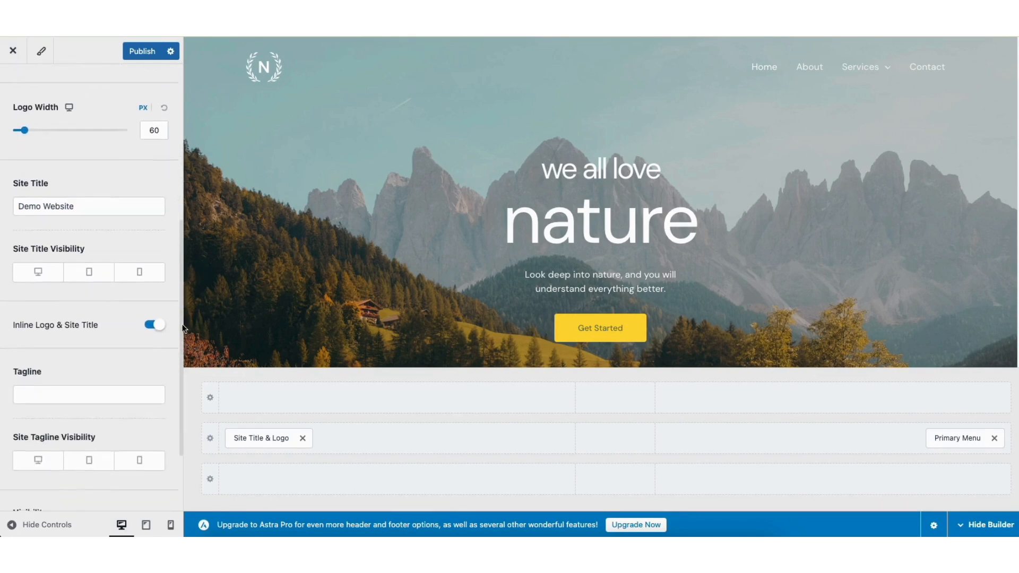
left_click(35, 377)
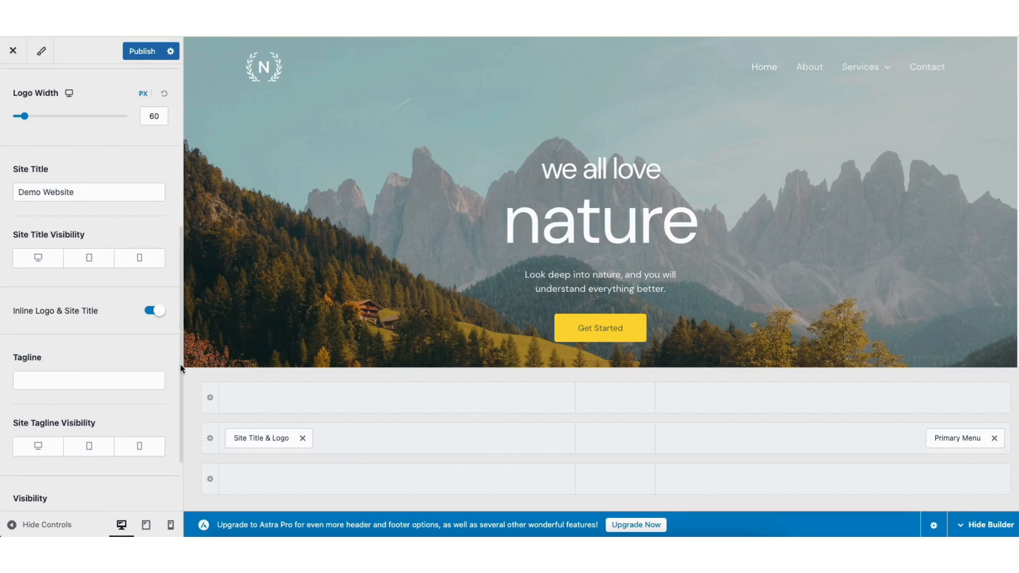
left_click_drag(180, 364, 174, 193)
left_click(12, 86)
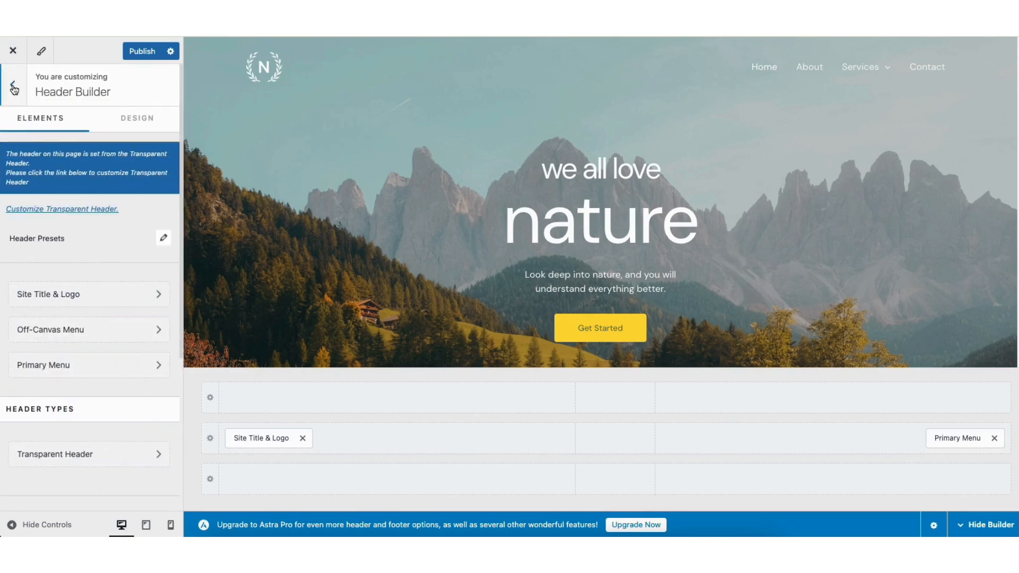
left_click(12, 87)
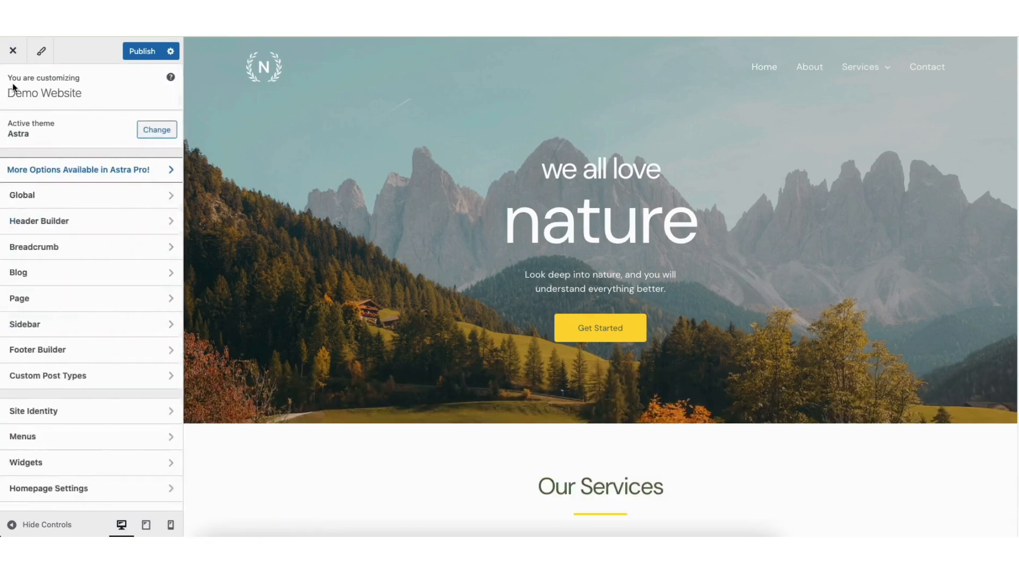
Step: Examine the theme's global typography presets and fonts, and its global color palette and theme colors
left_click(53, 202)
left_click(68, 123)
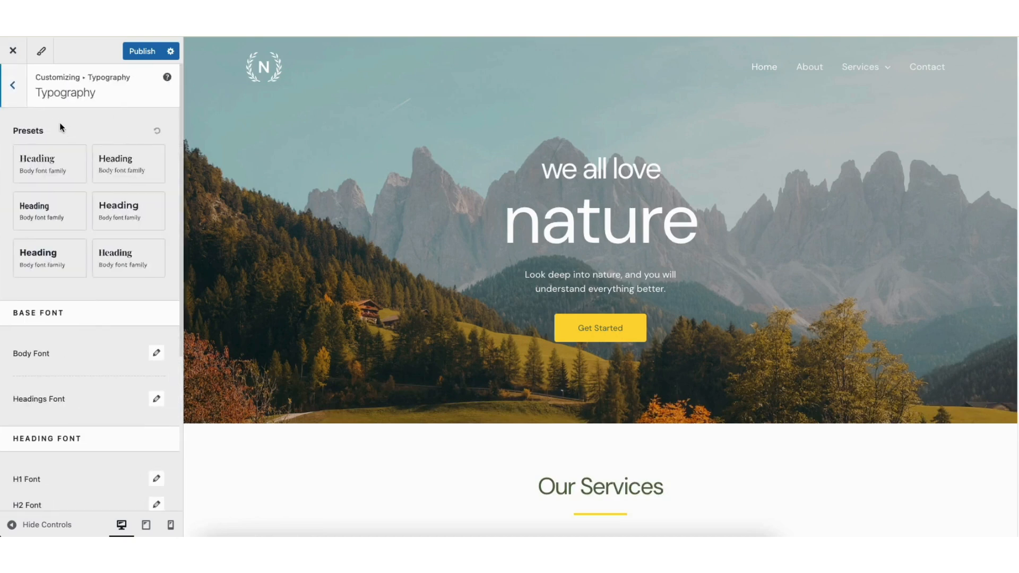
left_click(13, 86)
left_click(47, 151)
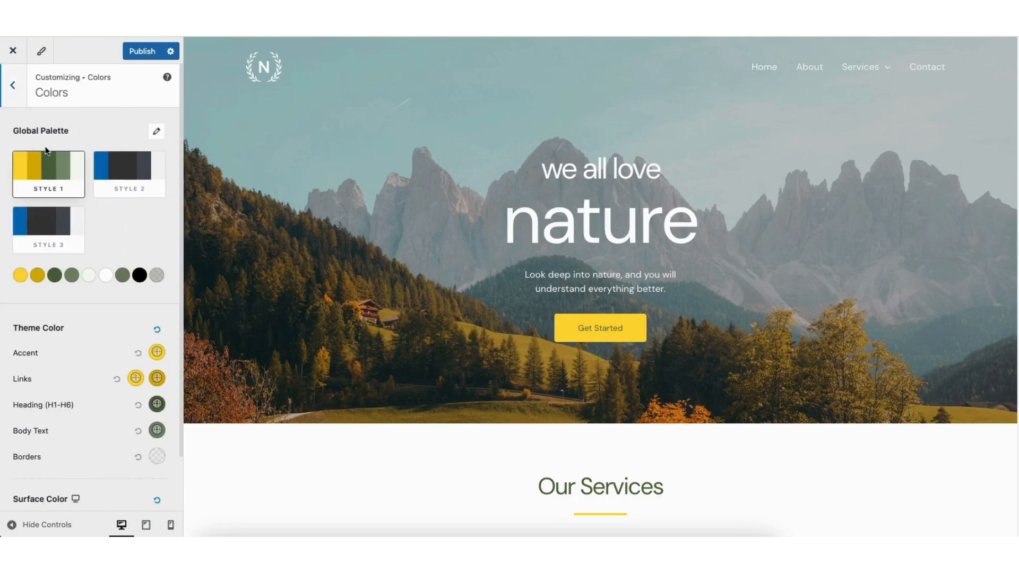
left_click(13, 93)
left_click(49, 198)
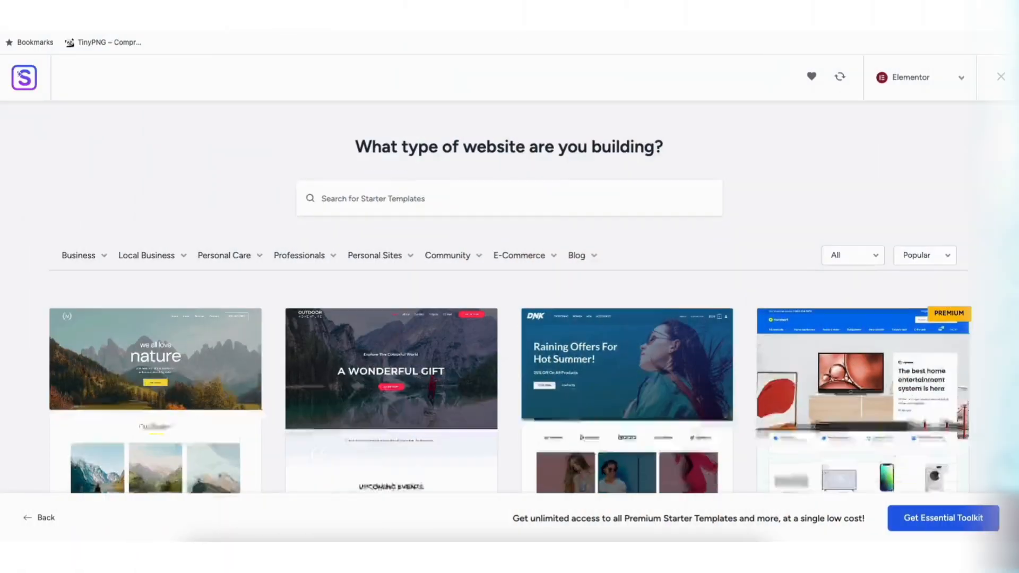
Step: Browse the Elementor starter templates in the template library
scroll(510, 297, "down", 6)
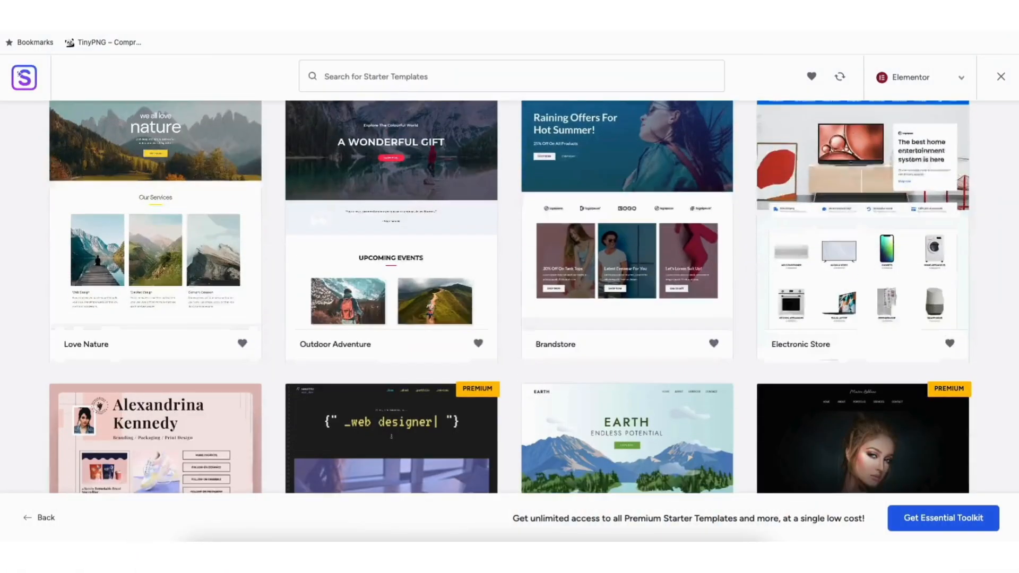